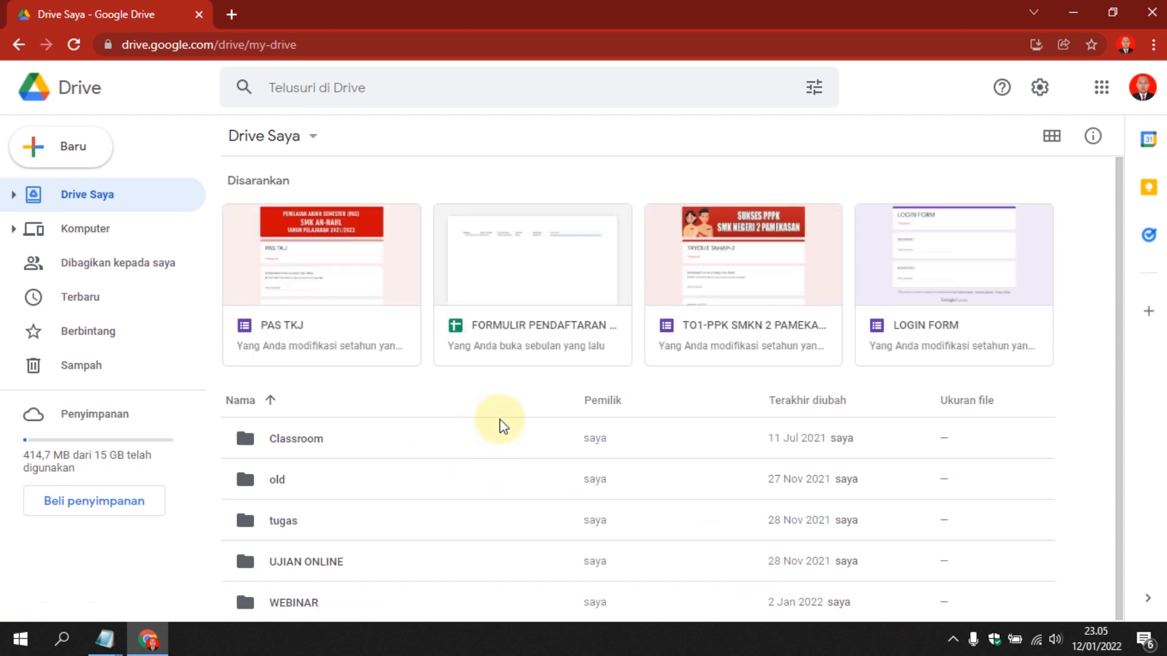
# Create a new folder named "ABSEN SISWA" in Drive Saya.
pyautogui.click(77, 151)
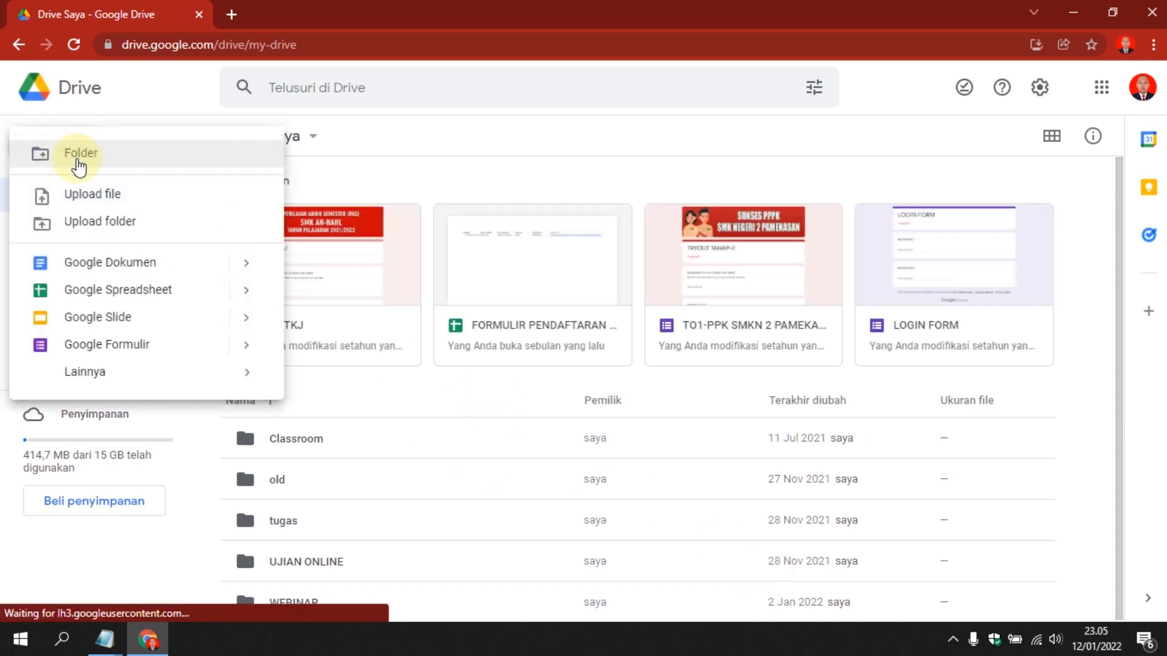
pyautogui.click(79, 156)
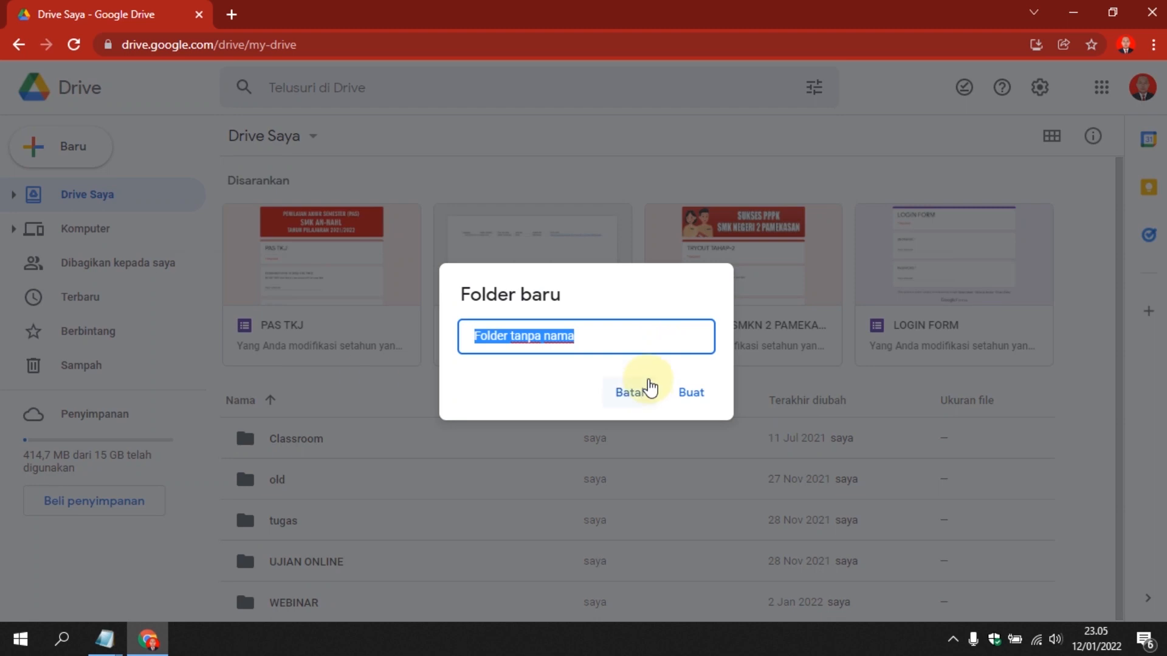
pyautogui.write('A')
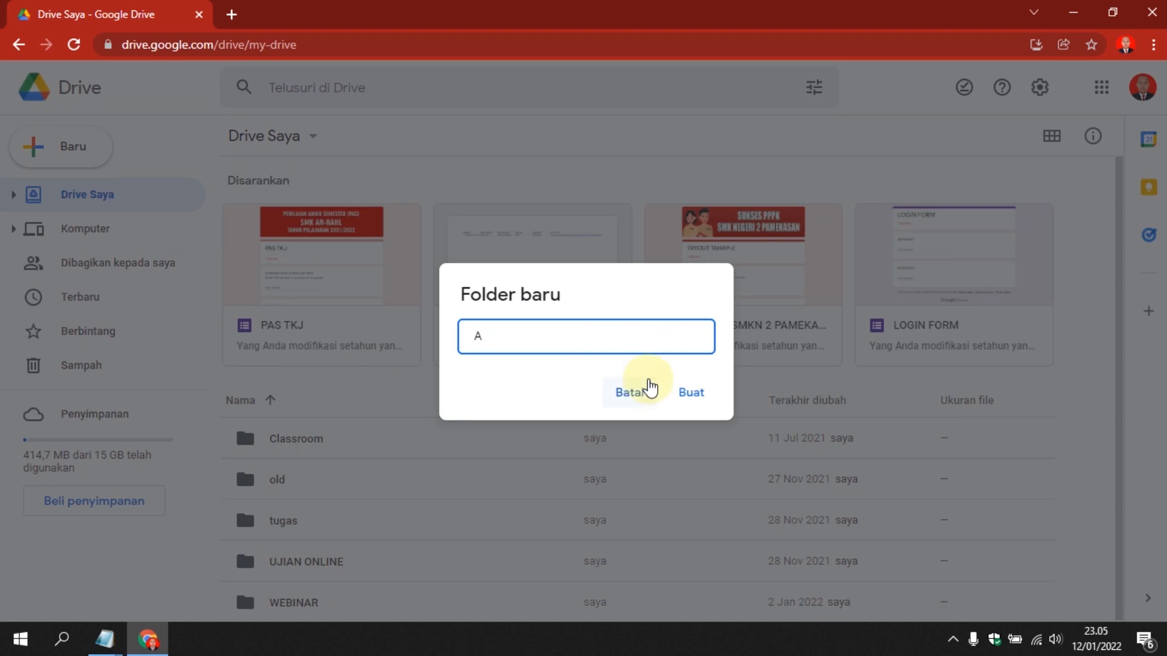
pyautogui.write('NBSEN SISWA')
pyautogui.click(693, 394)
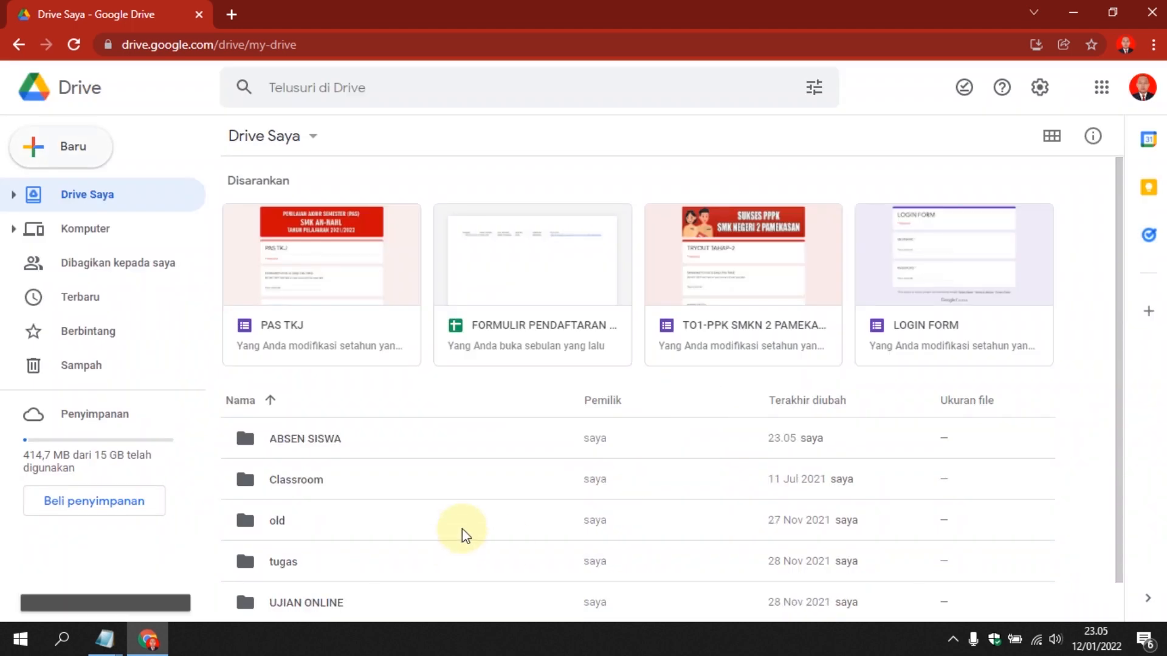
# Open the ABSEN SISWA folder and create a new Google Formulir inside it.
pyautogui.doubleClick(319, 402)
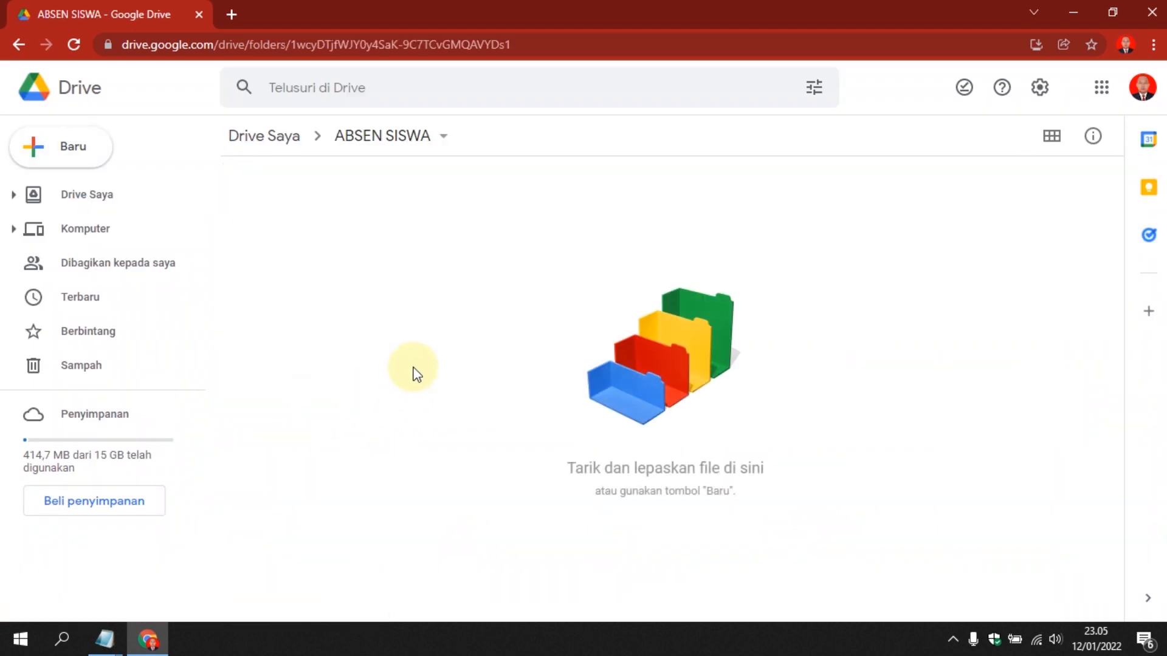
pyautogui.click(61, 159)
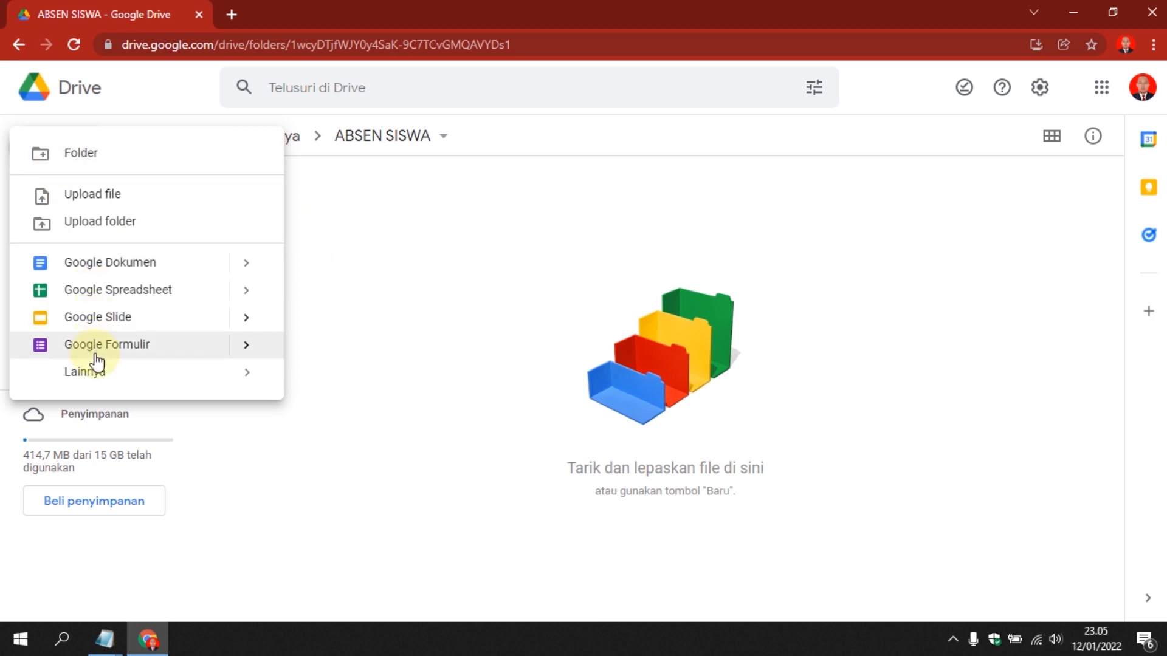
pyautogui.click(409, 255)
pyautogui.rightClick(409, 255)
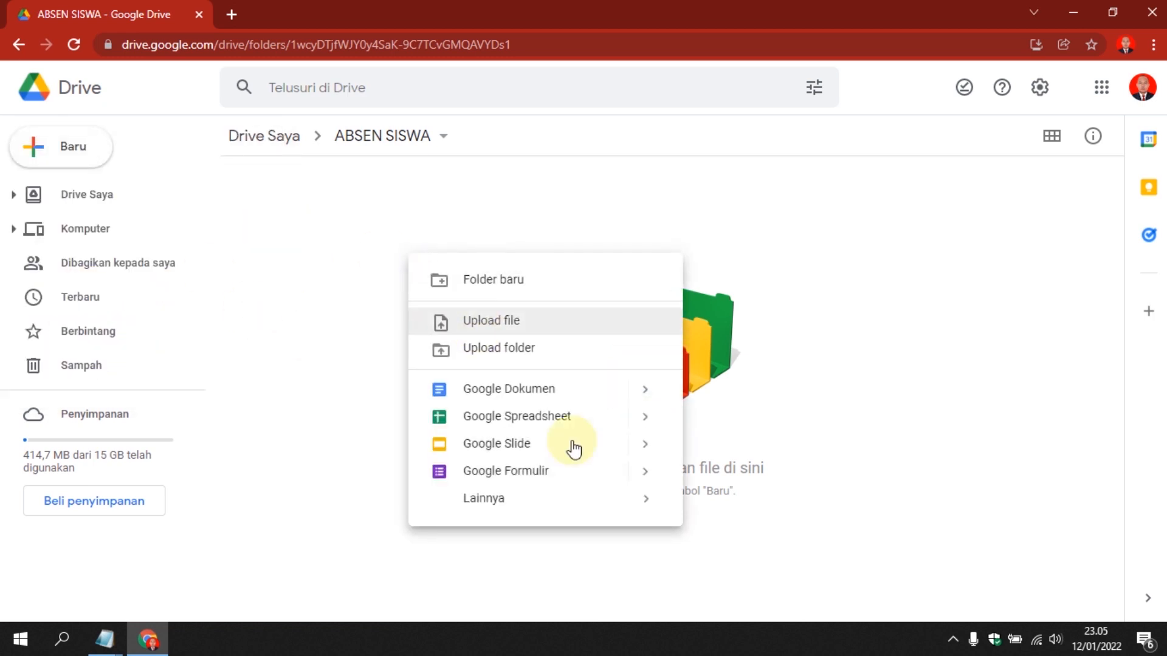
pyautogui.click(477, 480)
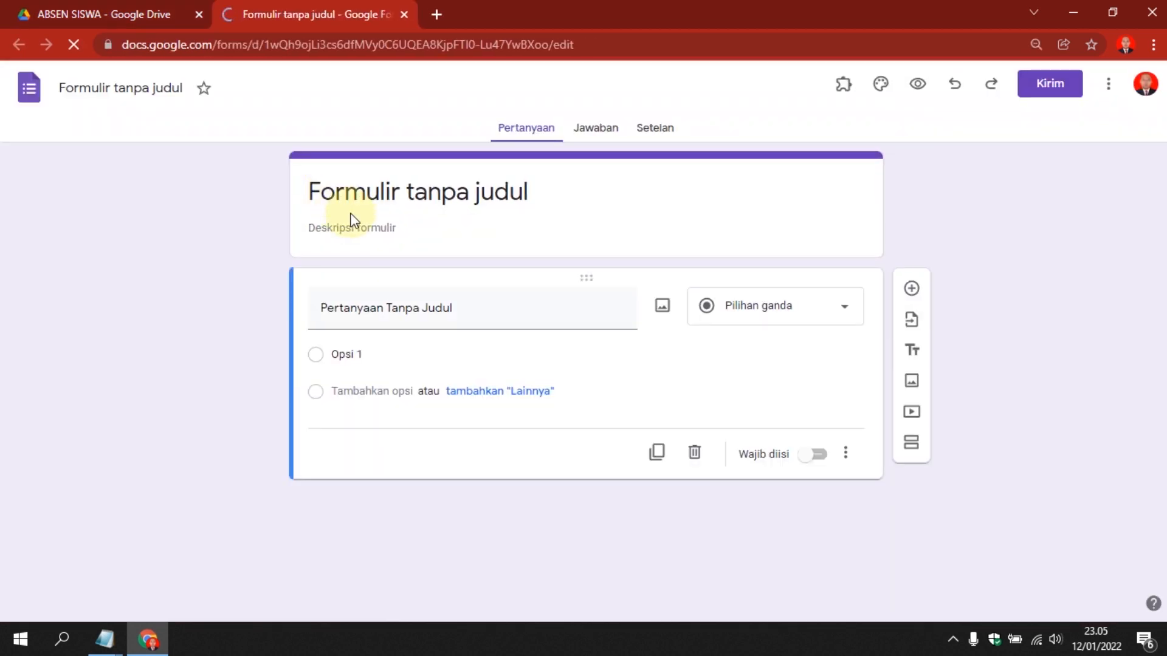
# Replace the form's placeholder title with "ABSENSI SISWA SMK AN-NAHL".
pyautogui.click(423, 192)
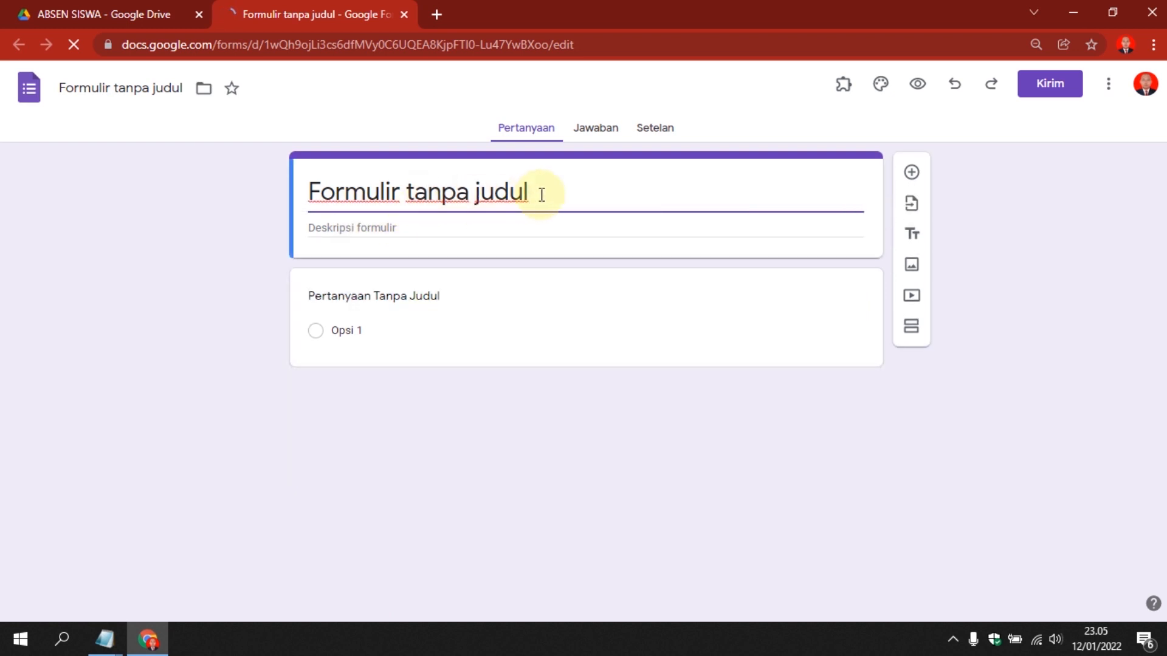
pyautogui.moveTo(541, 195); pyautogui.dragTo(291, 214)
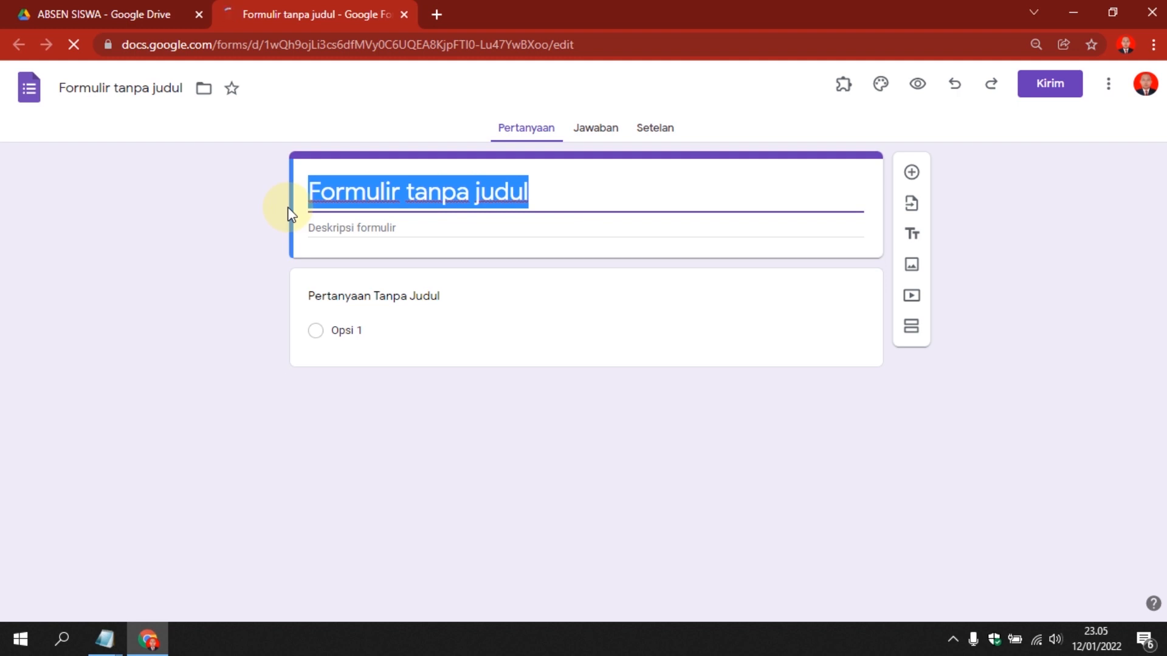
pyautogui.write('ABSE')
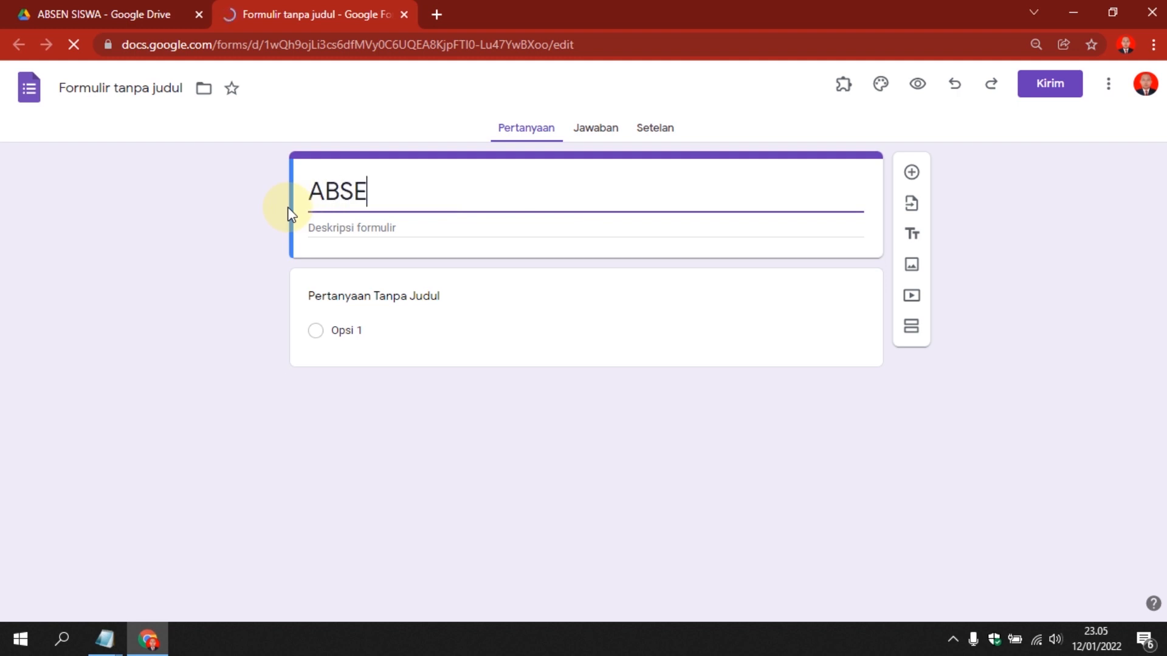
pyautogui.write('NSI SISWA ')
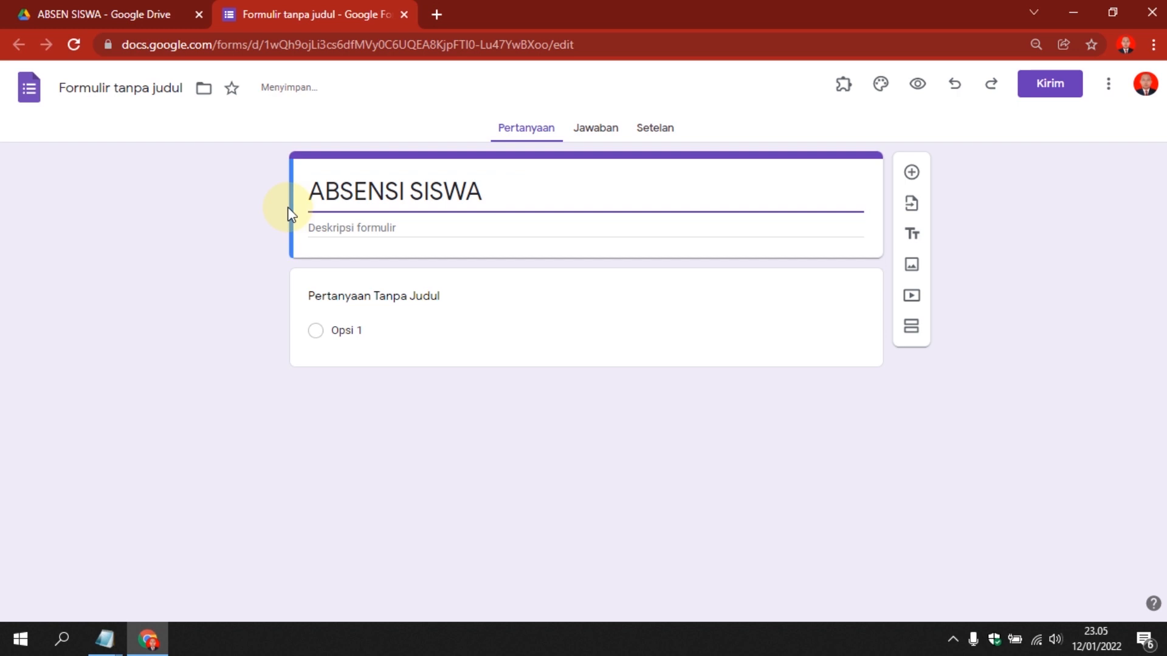
pyautogui.write('SMK')
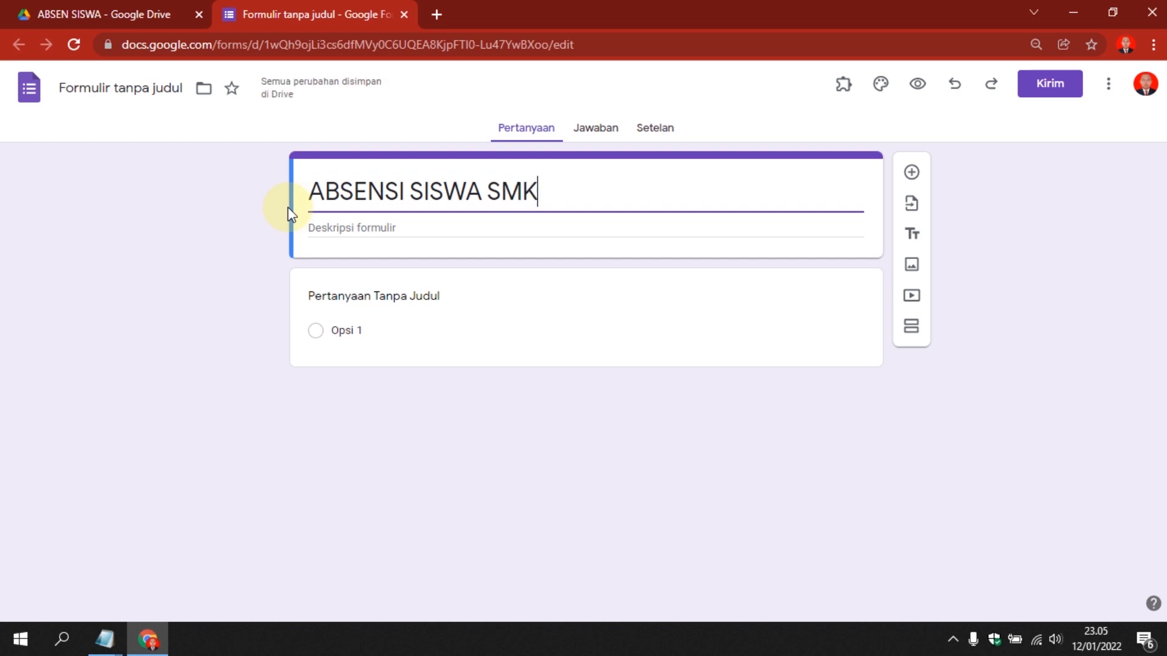
pyautogui.write(' AN-NAHL')
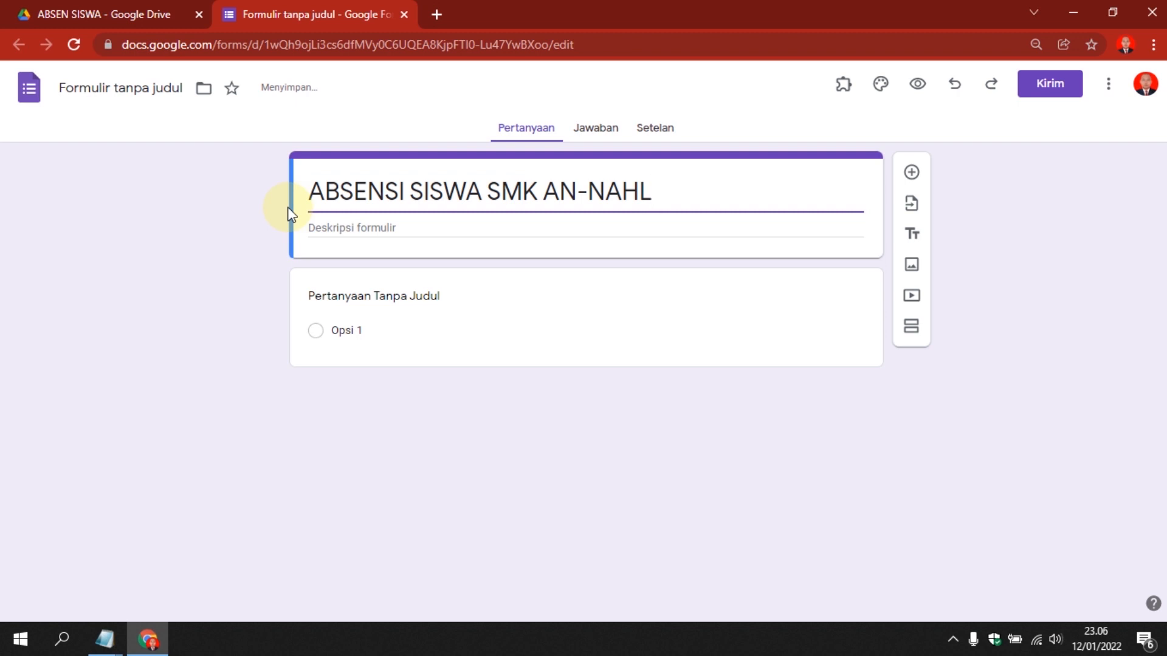
# Enter the description "MATA PELAJARAN: KOMPUTER DAN JARINGAN DASAR" and name the form file "ABSENSI SISWA SMK AN-NAHL".
pyautogui.click(366, 230)
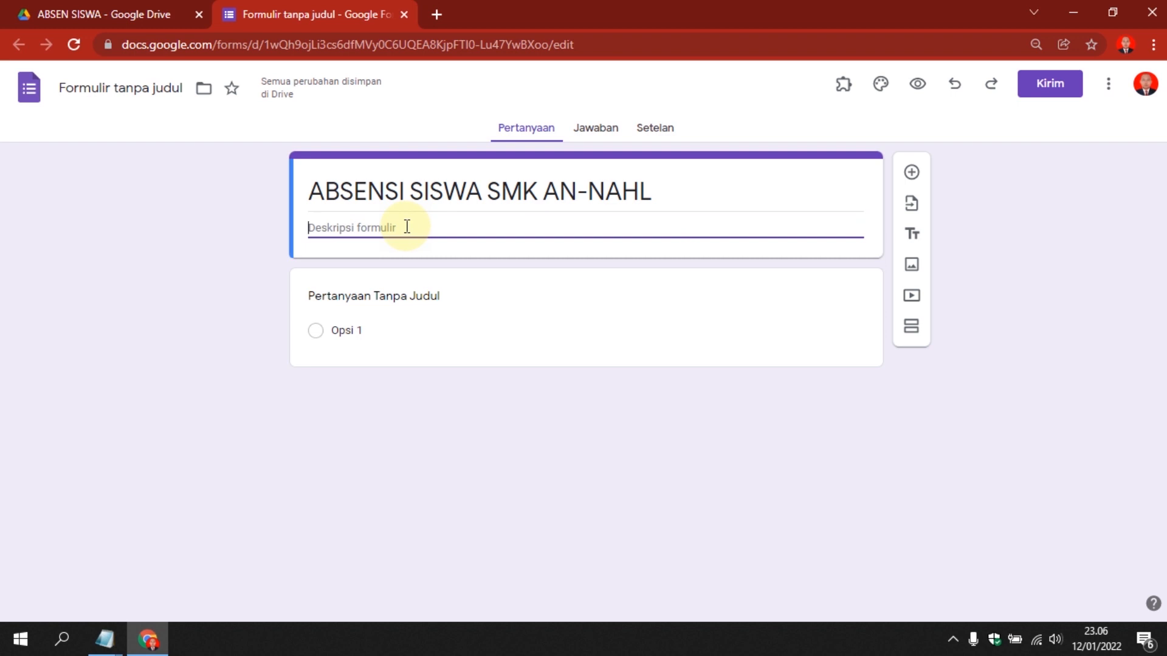
pyautogui.write('MATA PELAJARAN :')
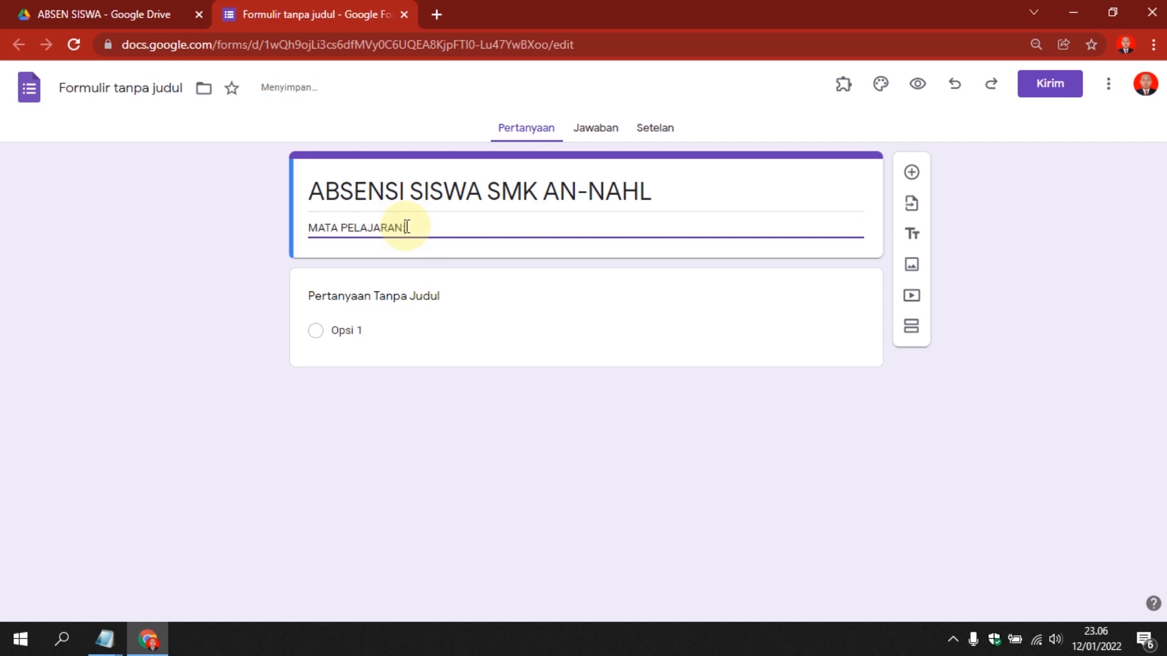
pyautogui.write(' KOMPUTER DAN JARINGAN ')
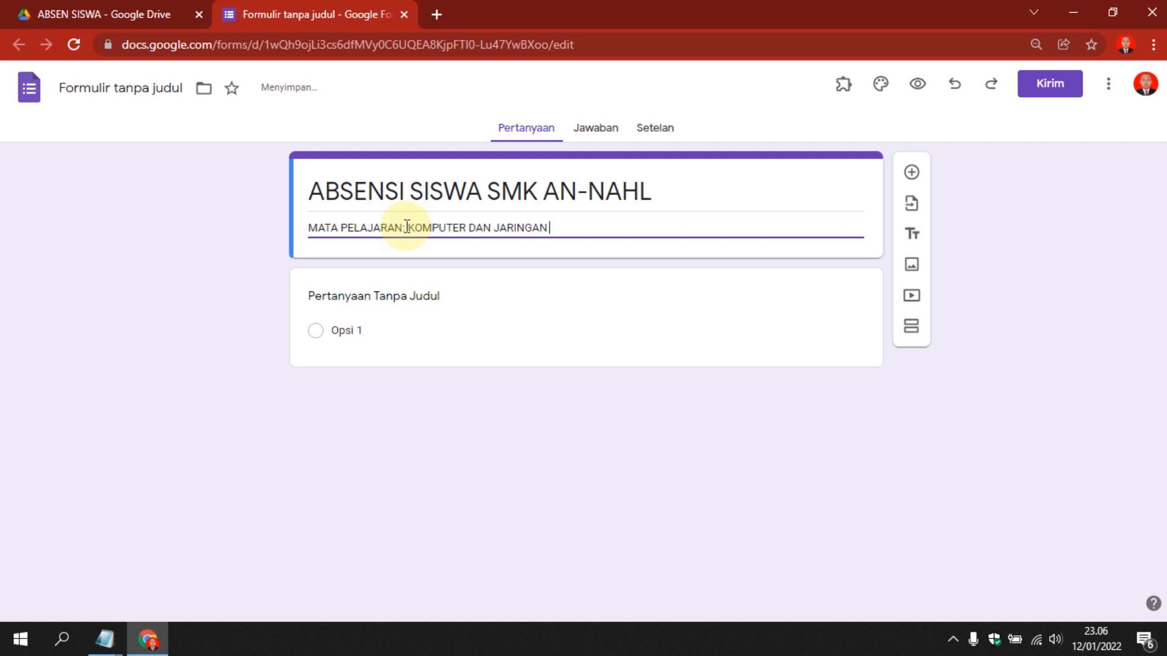
pyautogui.write('DASARE')
pyautogui.click(209, 268)
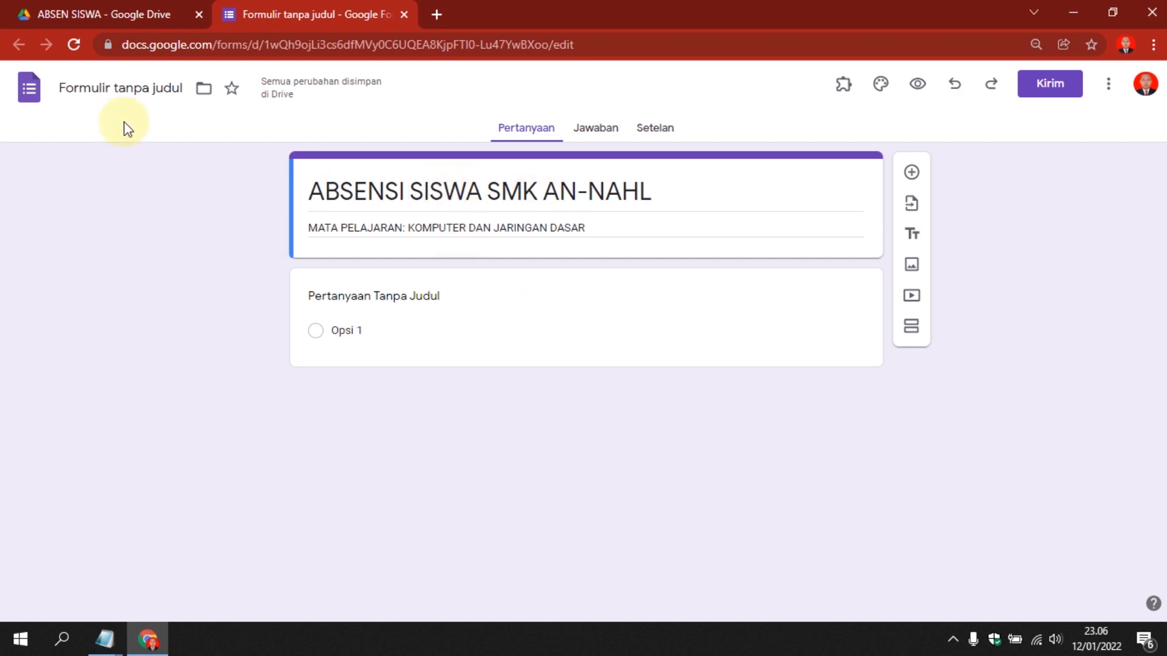
pyautogui.click(128, 90)
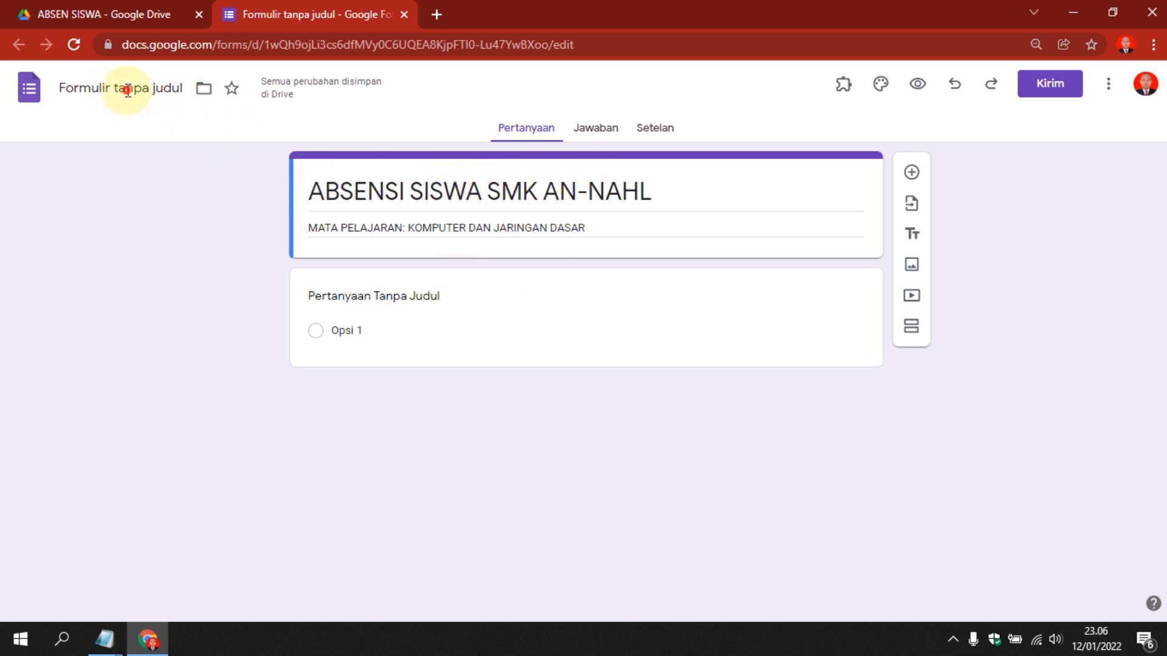
pyautogui.click(209, 170)
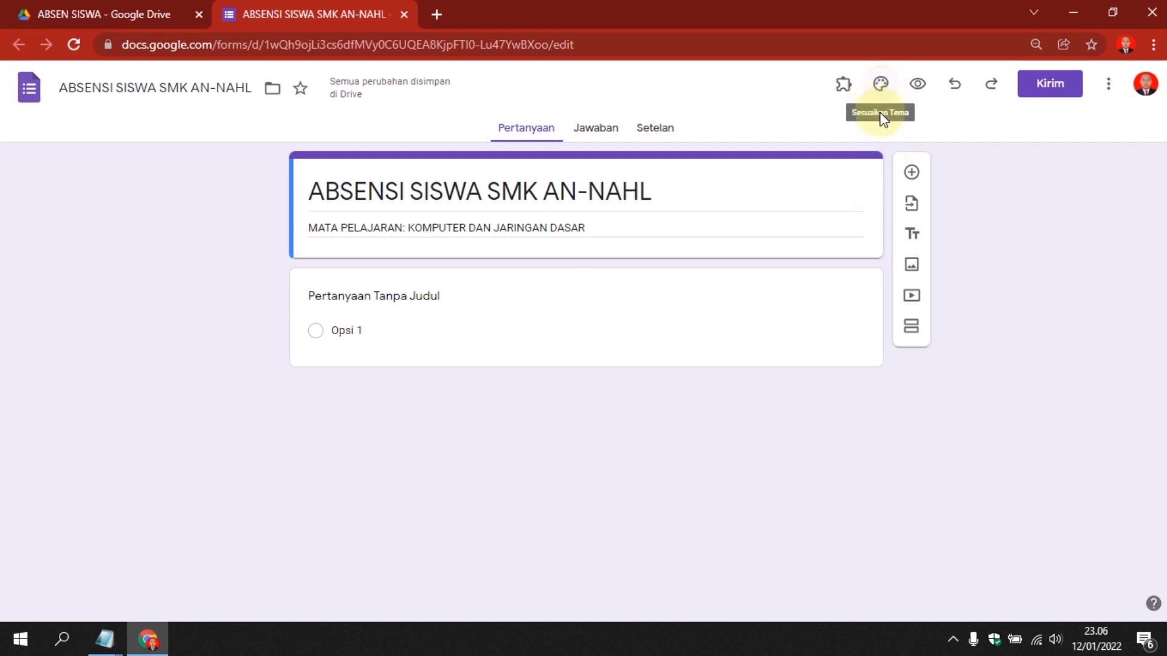
# Insert the laboratory glassware illustration from the Kantor dan Sekolah theme images as the form's header.
pyautogui.click(880, 90)
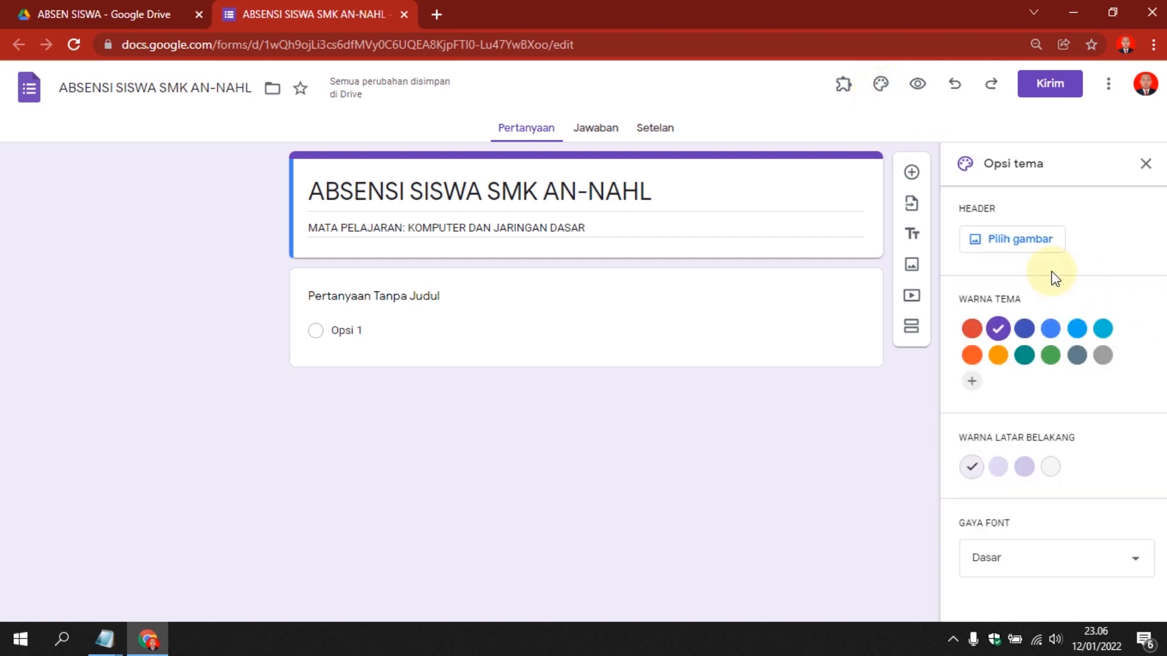
pyautogui.click(1015, 250)
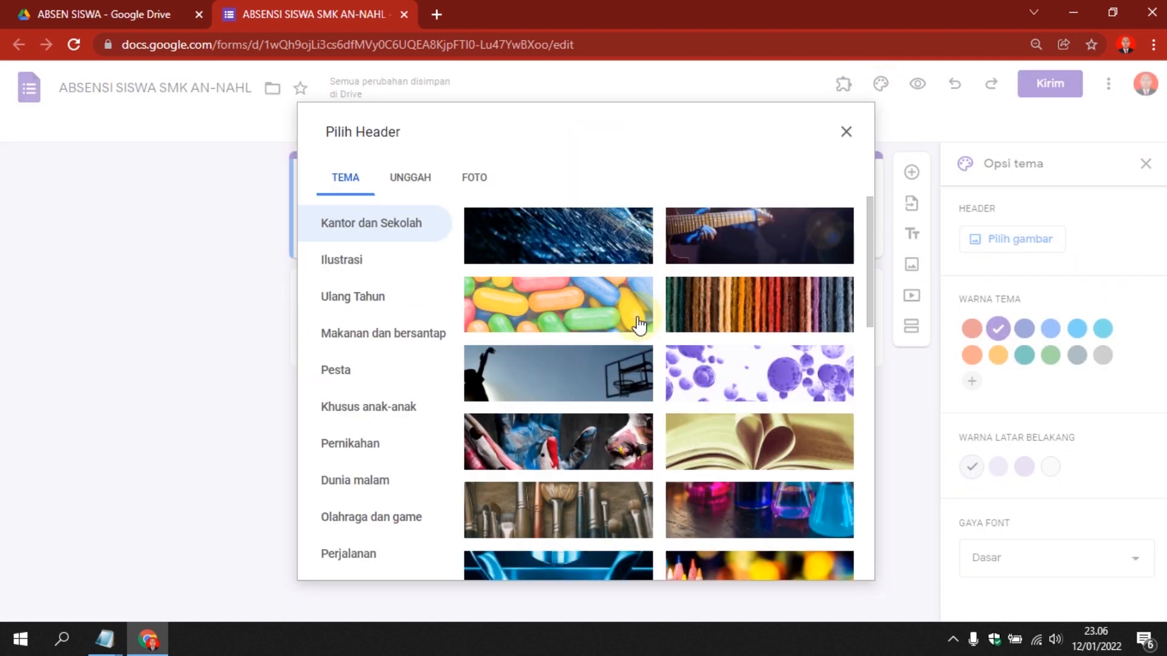
pyautogui.scroll(-10, 638, 326)
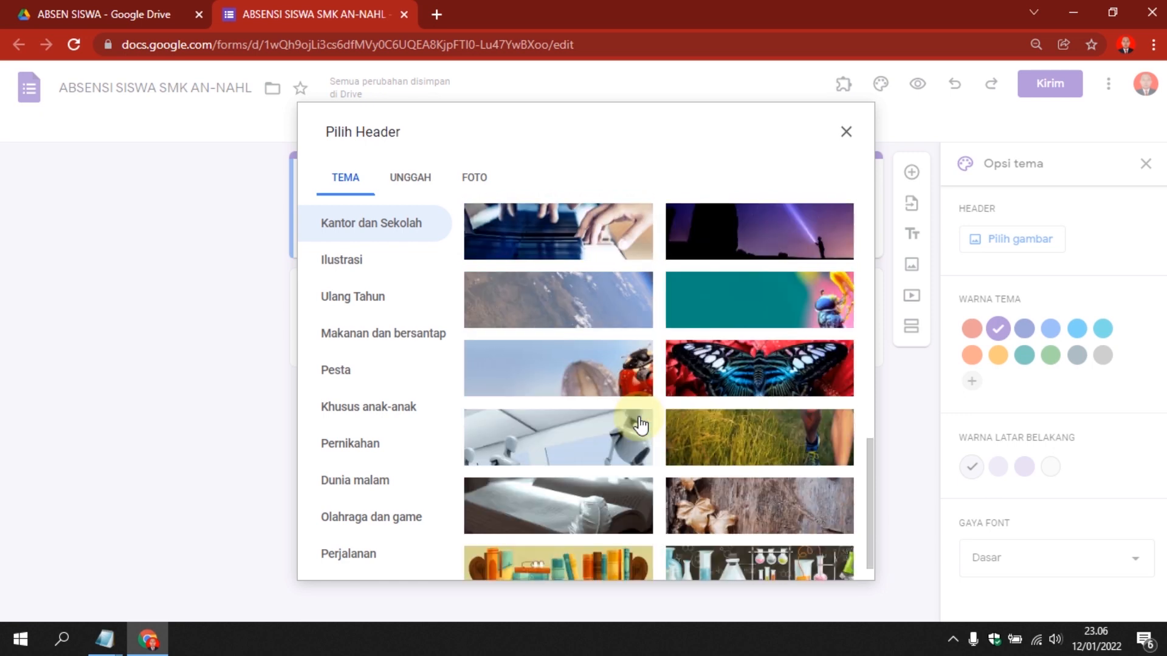
pyautogui.scroll(-2, 644, 429)
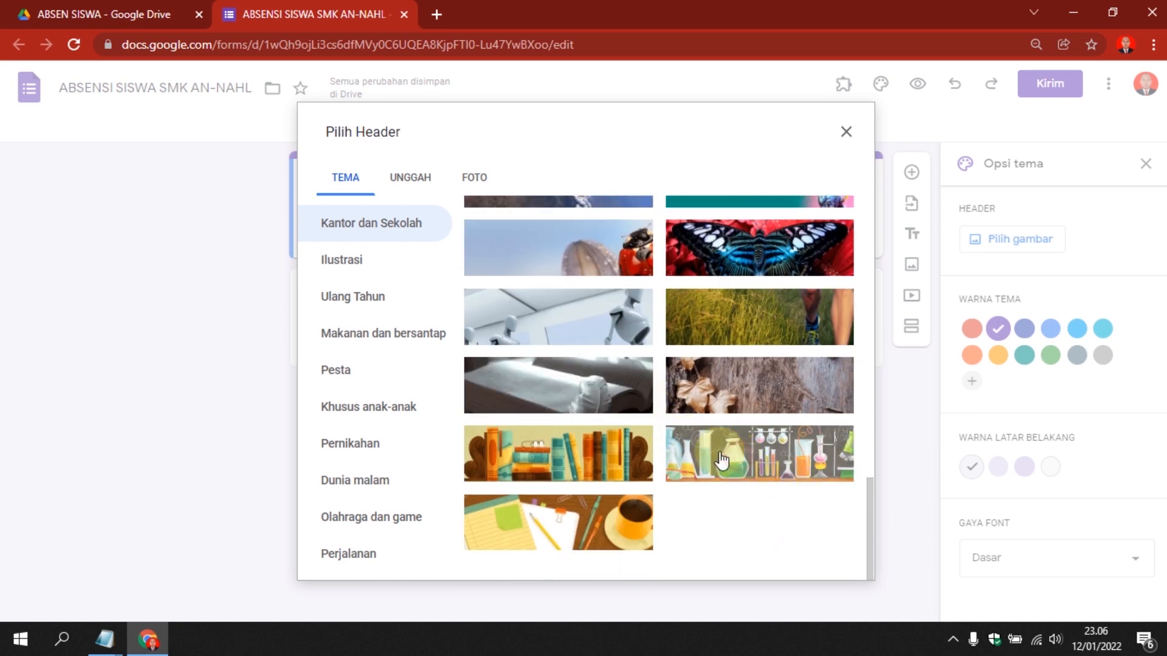
pyautogui.click(721, 460)
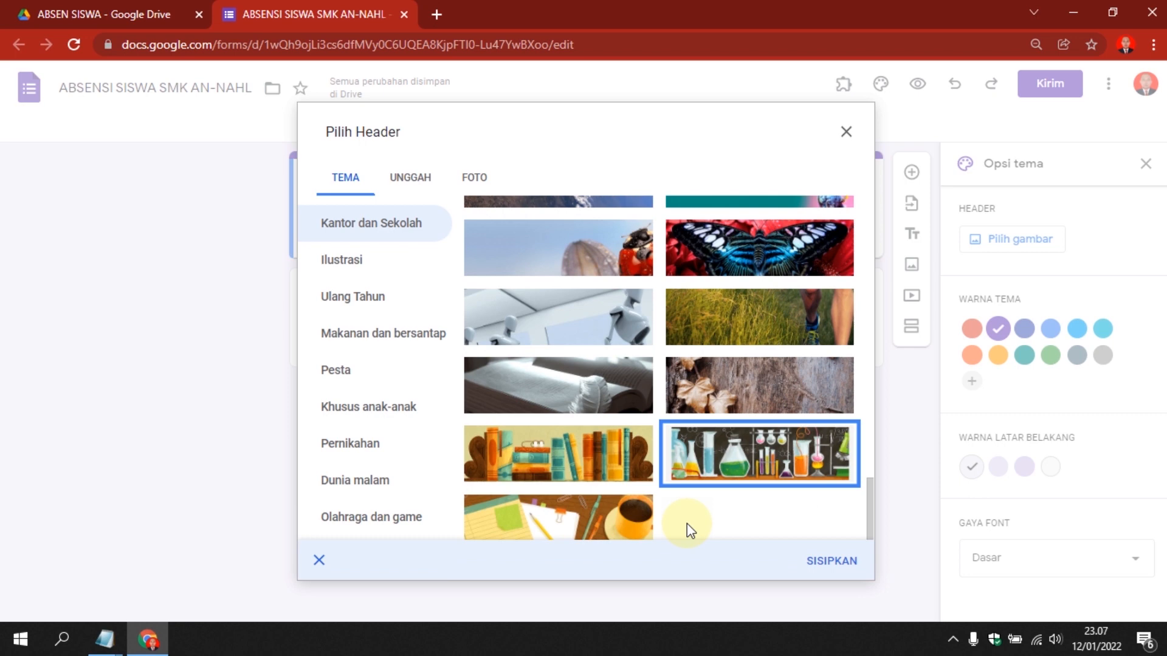
pyautogui.click(409, 178)
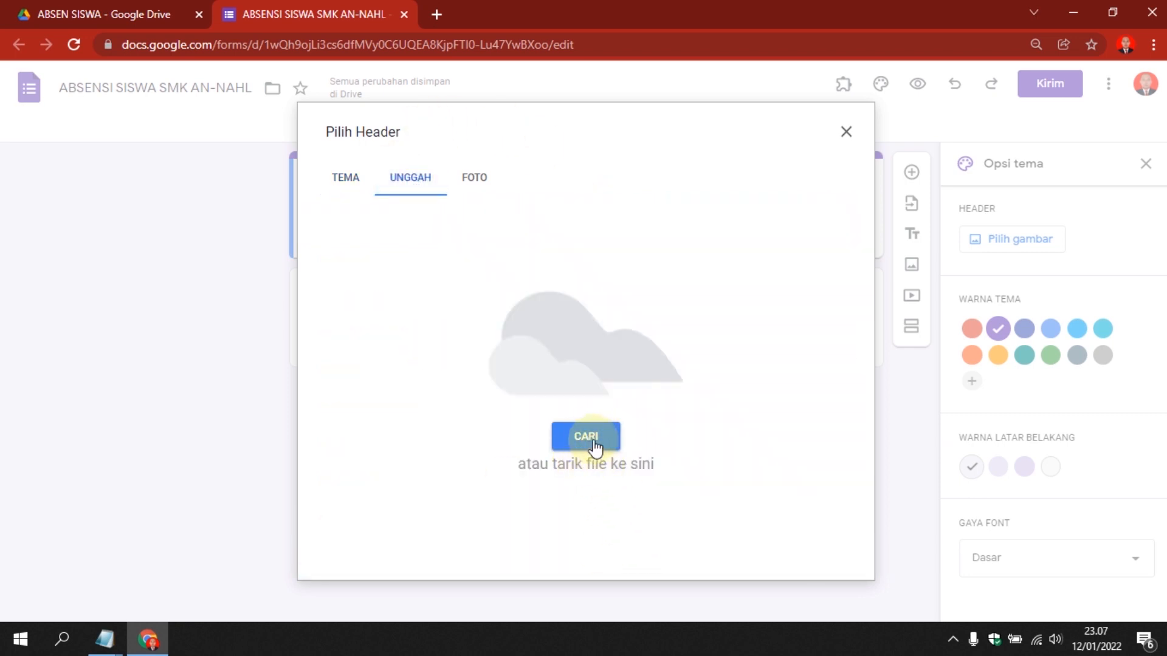
pyautogui.click(346, 181)
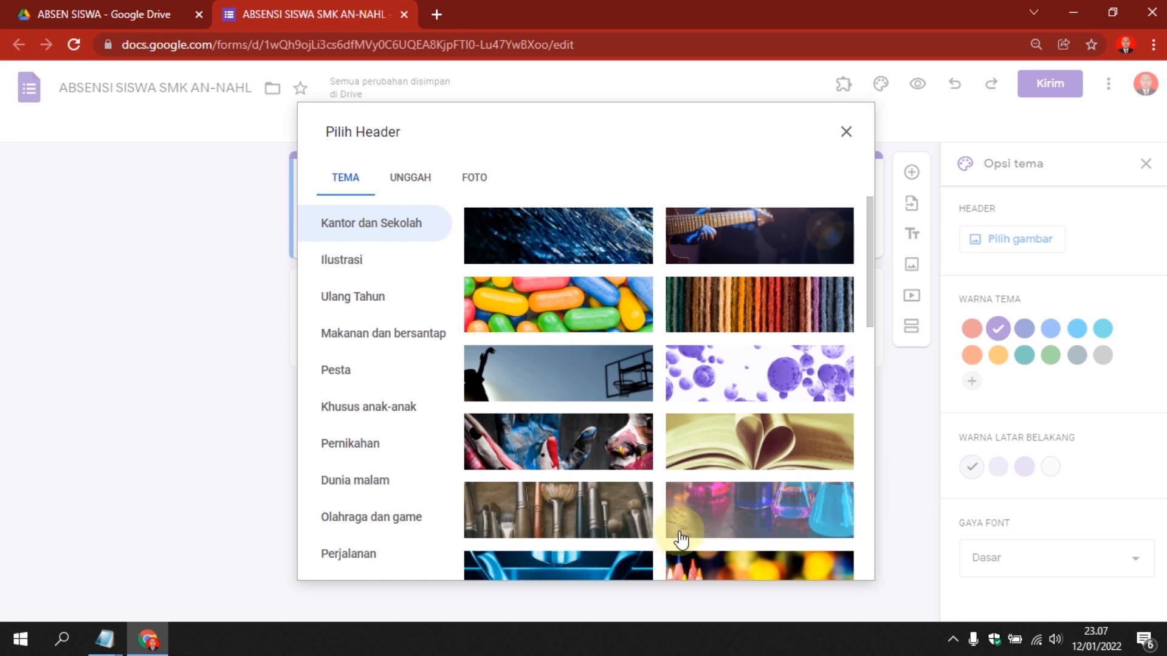
pyautogui.scroll(-10, 795, 500)
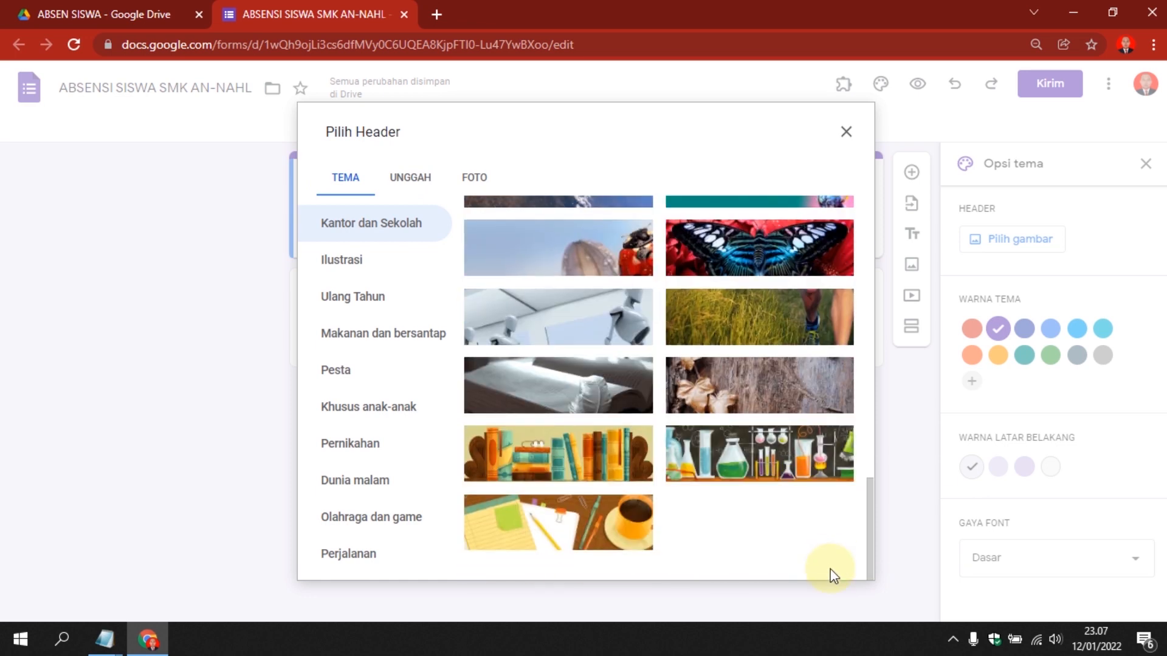
pyautogui.click(755, 462)
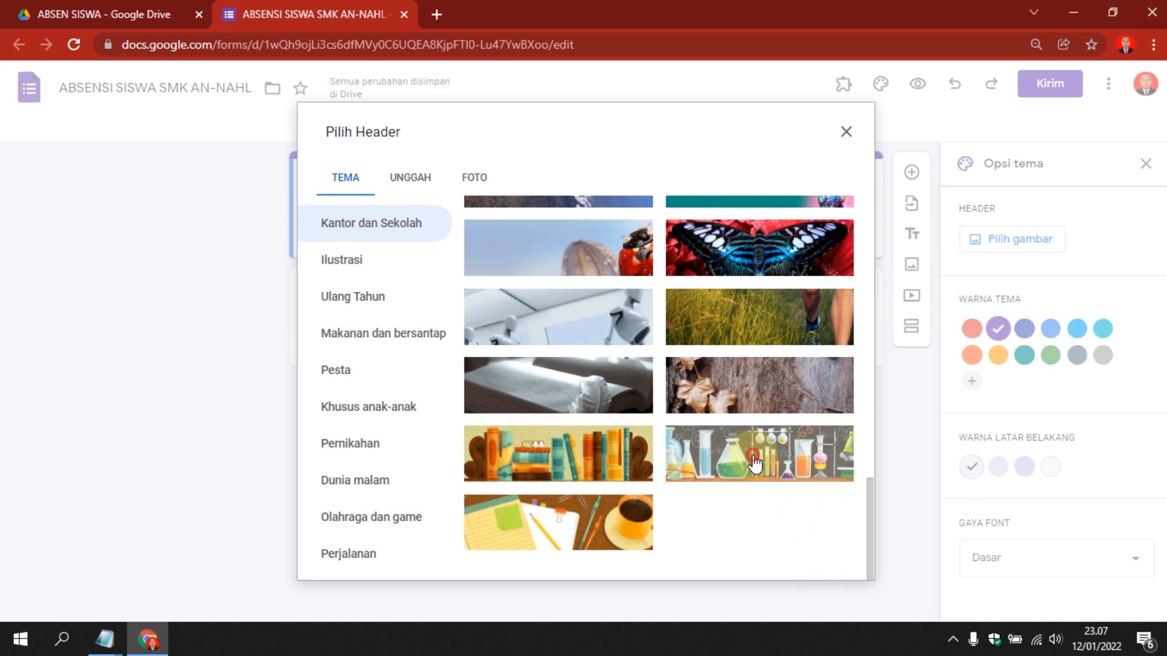
pyautogui.click(824, 564)
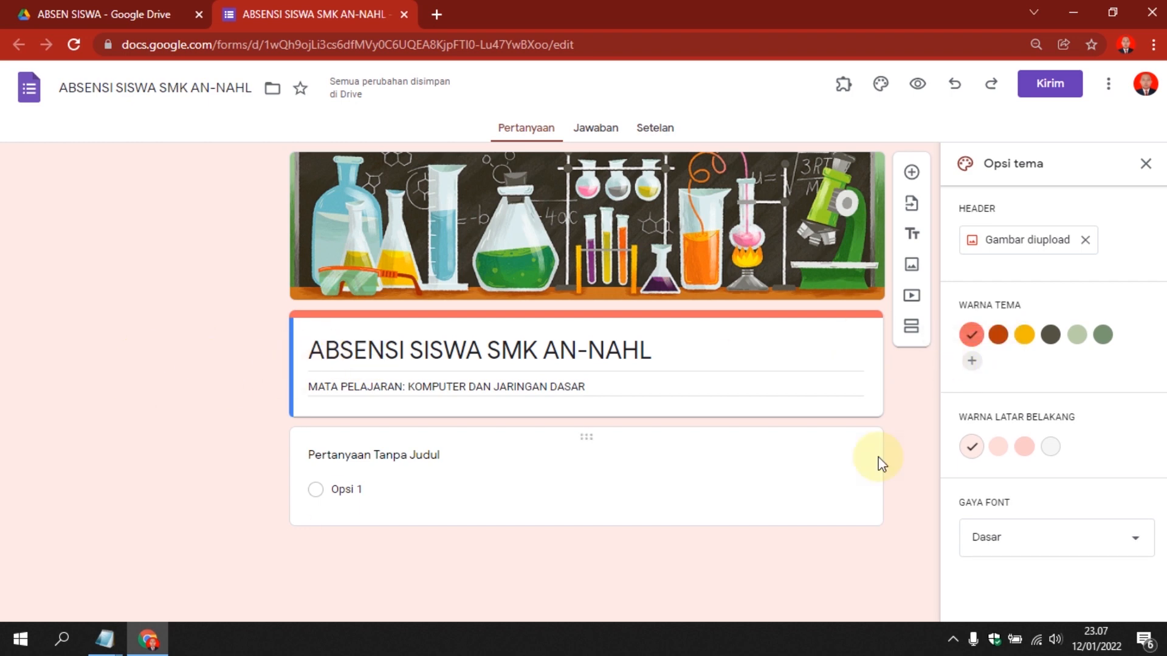
# Set the form's theme colour to coral red #f46b62 and its background to the darkest pink shade.
pyautogui.click(998, 338)
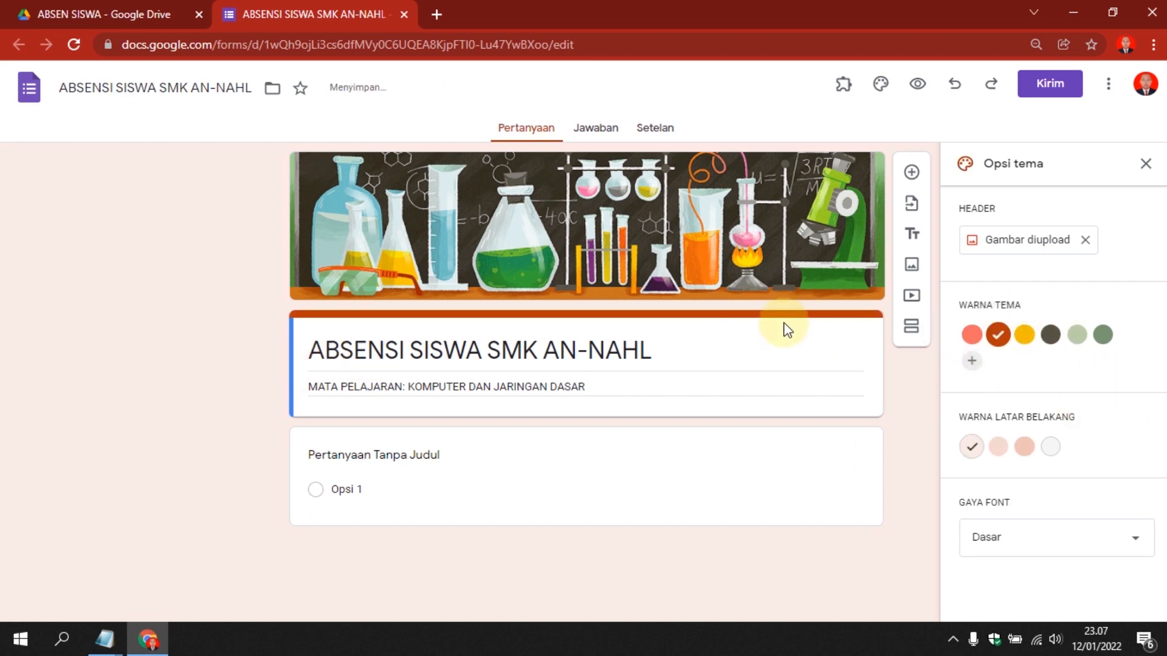
pyautogui.click(972, 336)
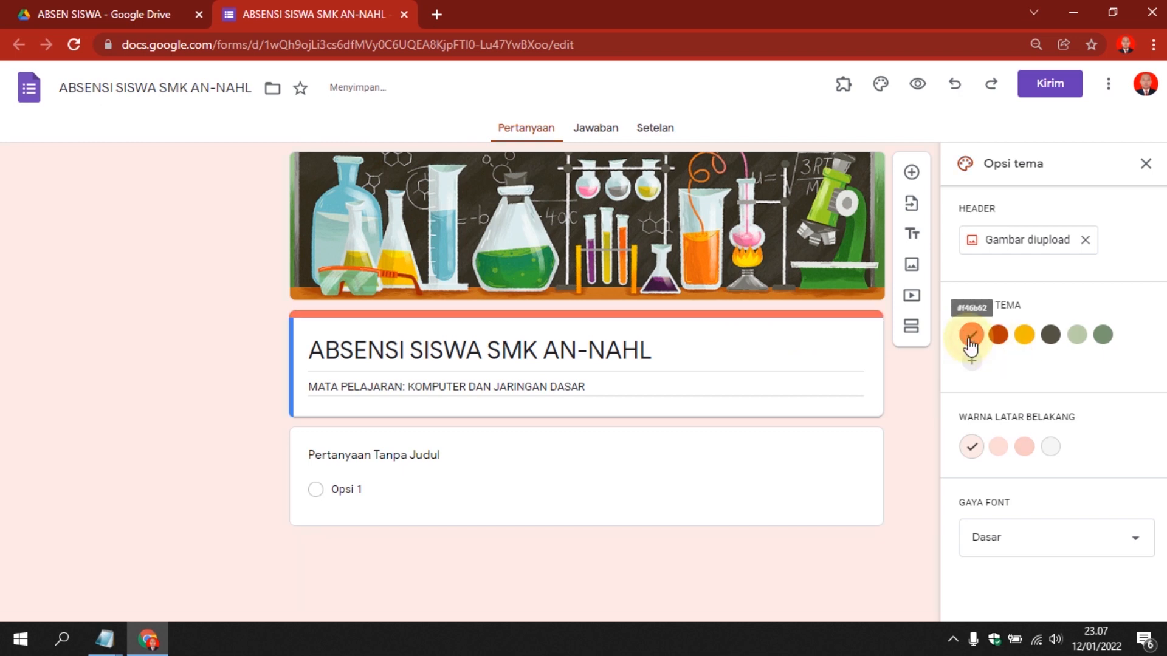
pyautogui.click(1024, 450)
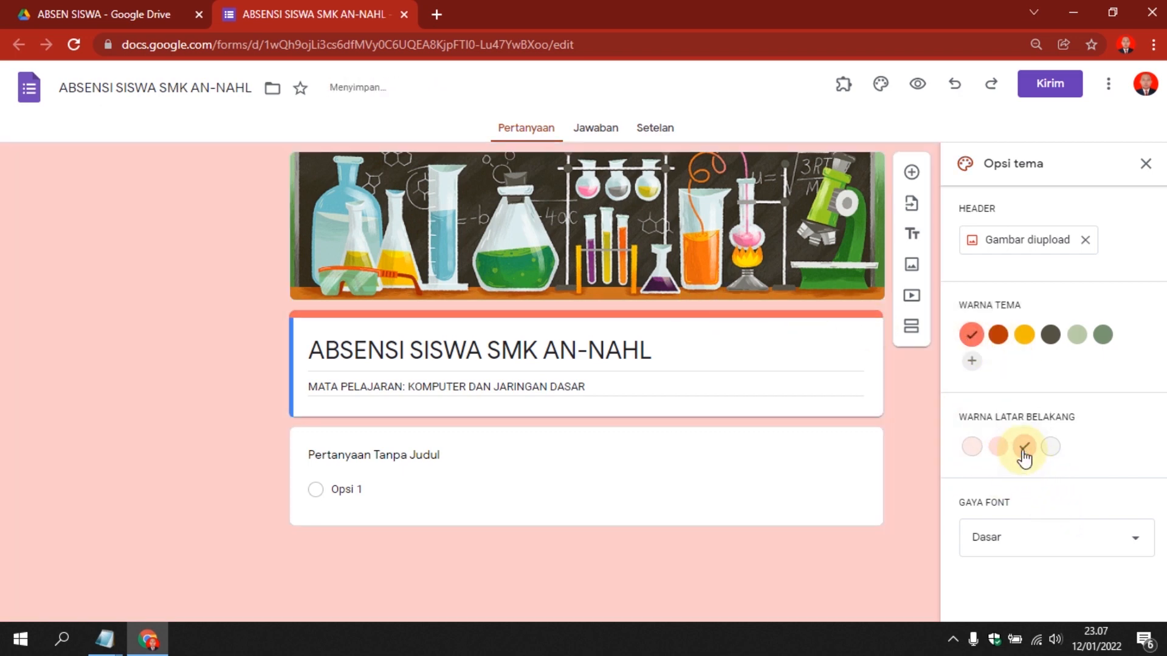
# Change the form's font style to Lucu.
pyautogui.click(1050, 554)
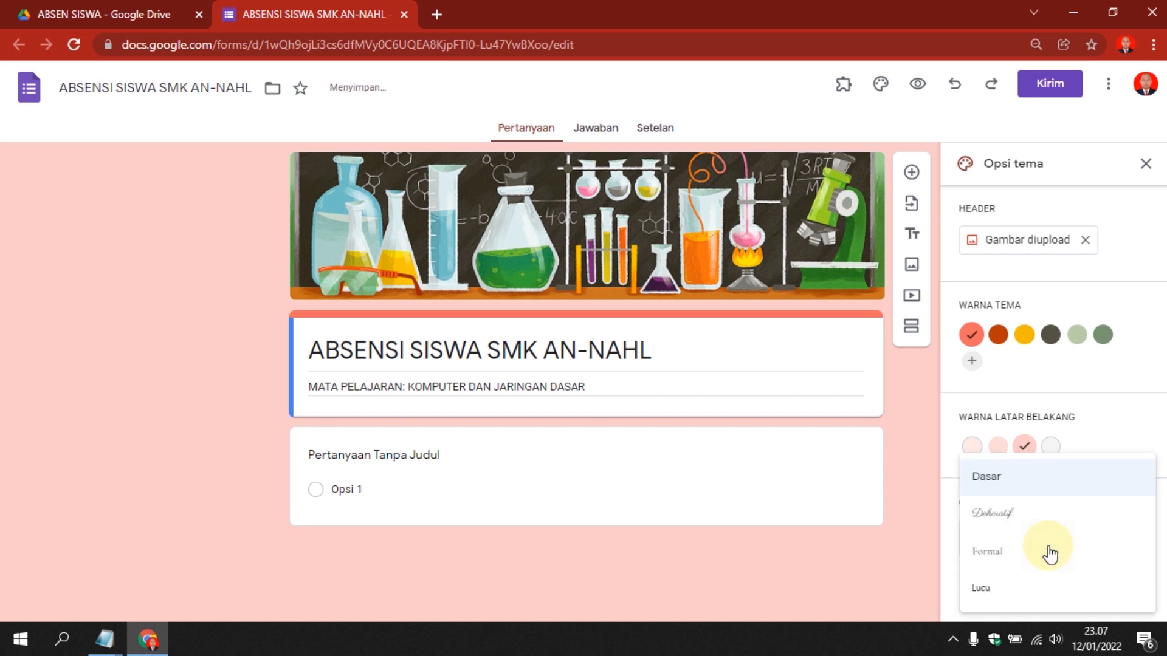
pyautogui.click(1009, 587)
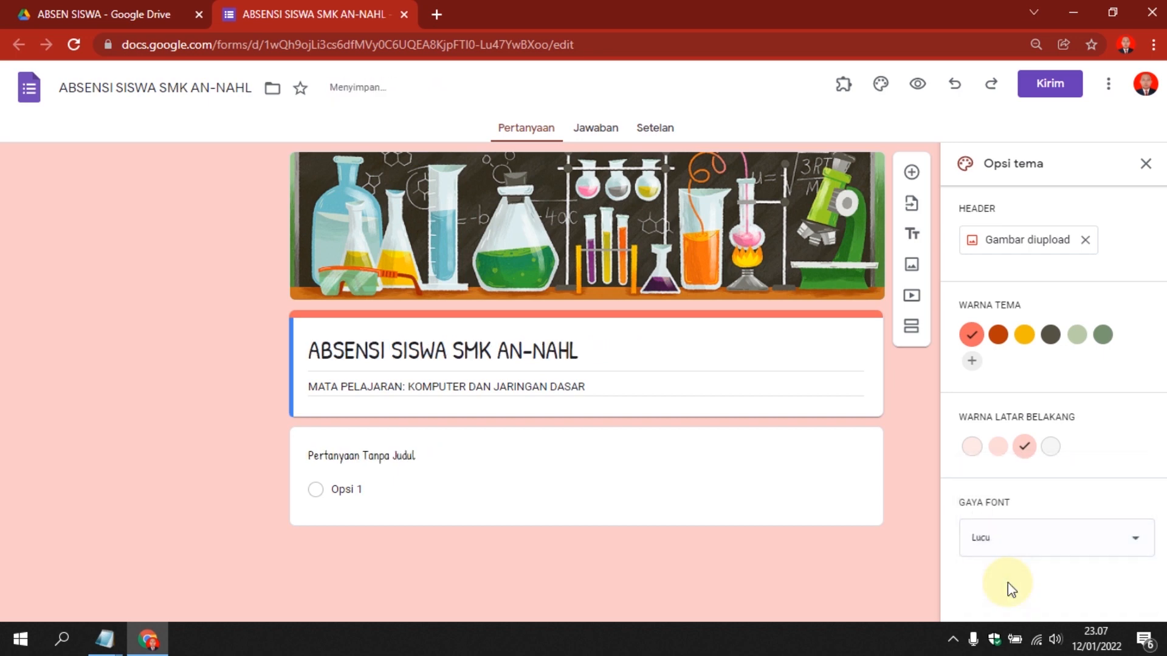
# Try the Formal and Dekoratif font styles on the form.
pyautogui.click(999, 543)
pyautogui.click(1003, 526)
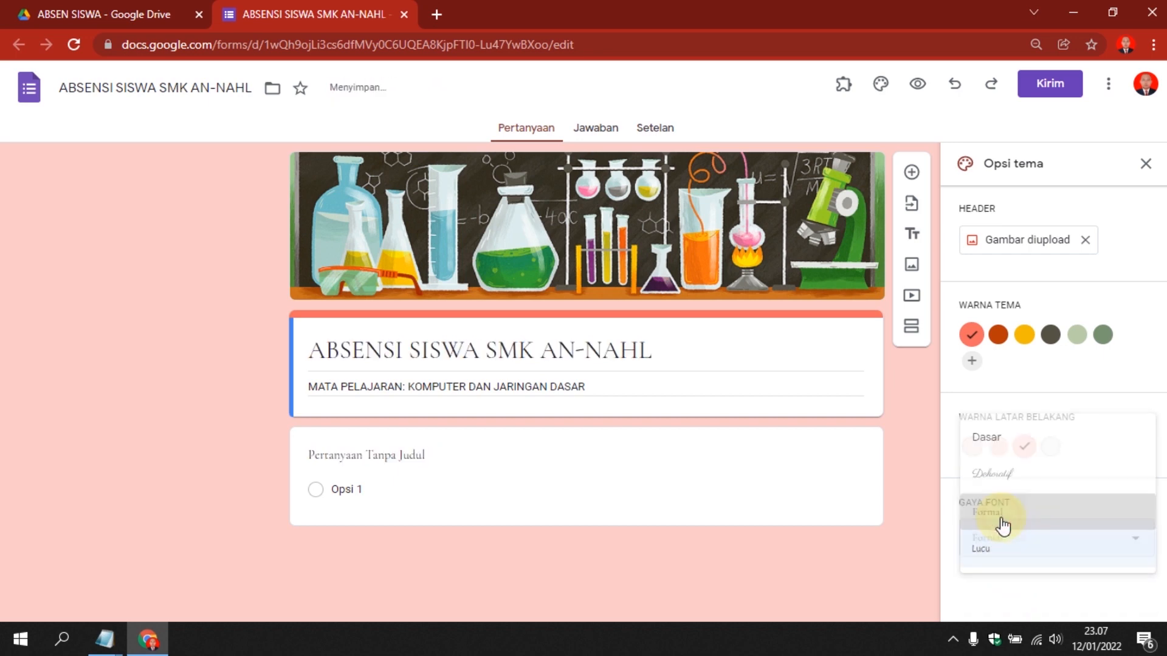
pyautogui.click(1008, 546)
pyautogui.click(1006, 517)
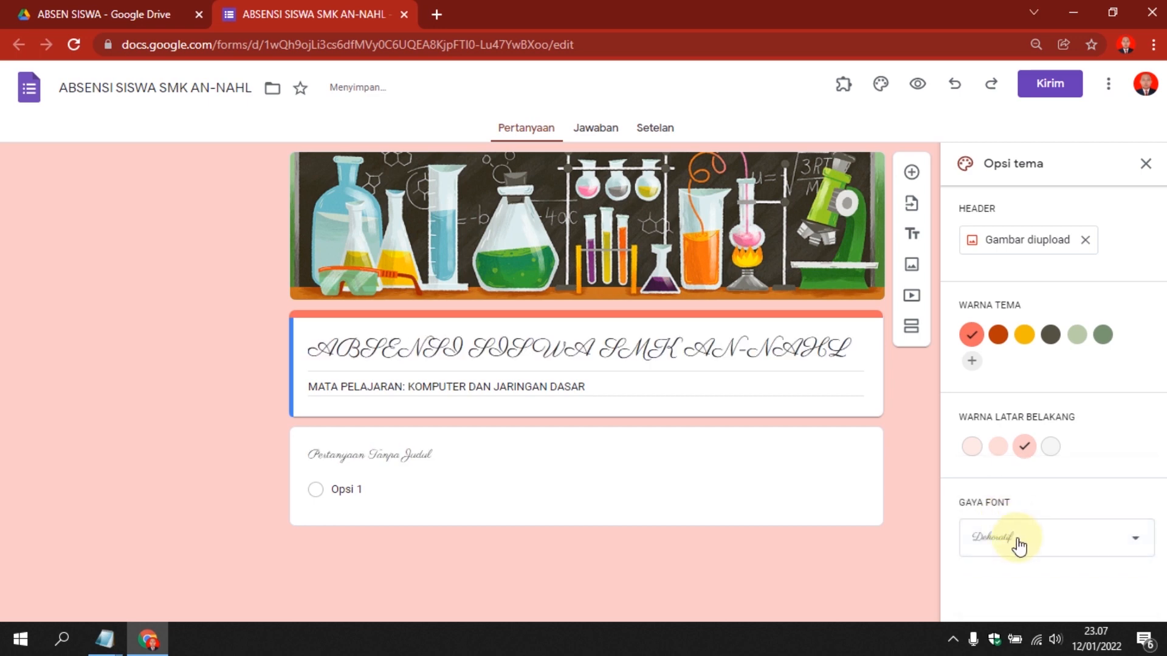
# Set the form's font style to Dasar and close the theme options.
pyautogui.click(1021, 537)
pyautogui.click(1011, 490)
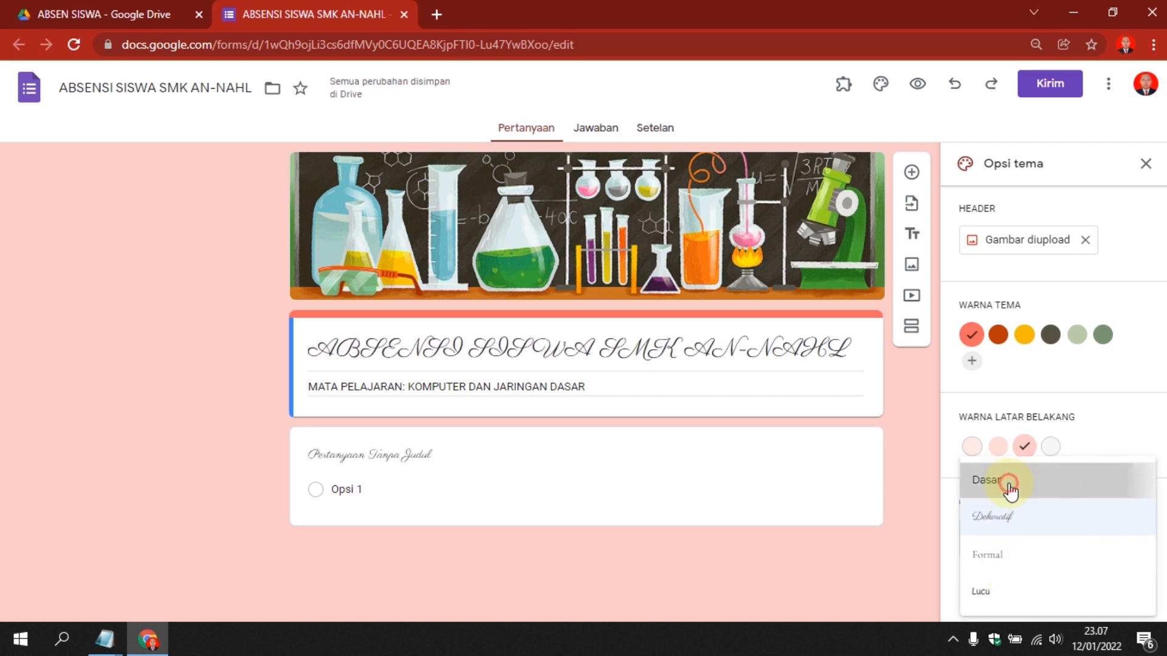
pyautogui.click(1144, 164)
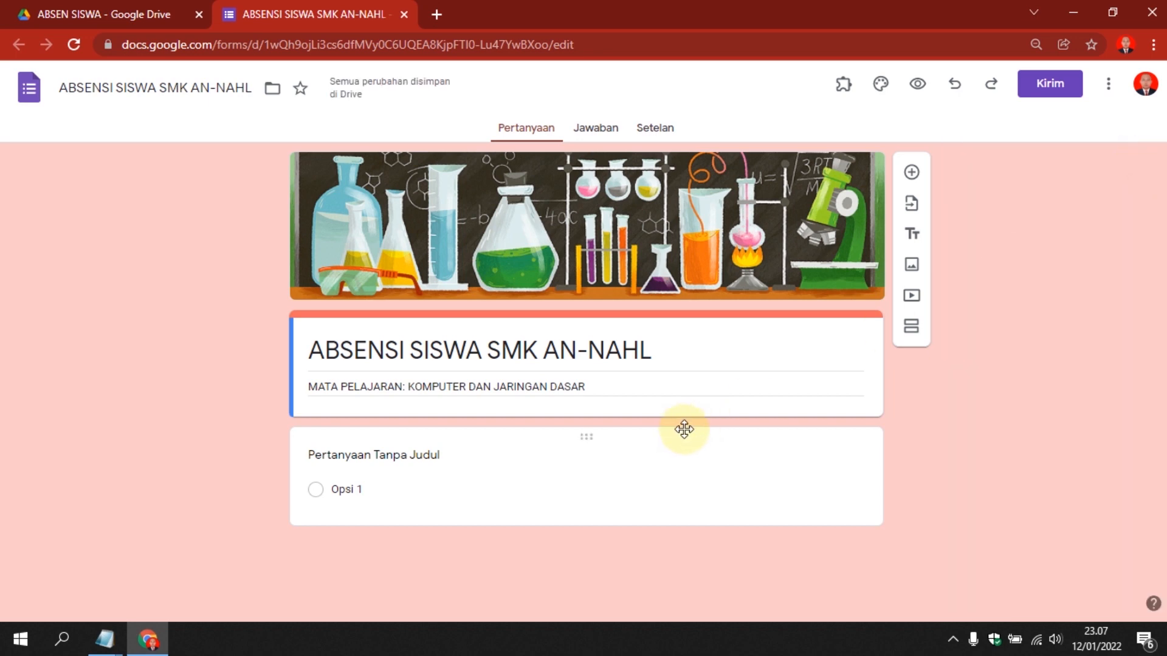
# Title the untitled first question "NOMOR ABSEN" and set its question type to Drop-down.
pyautogui.click(393, 457)
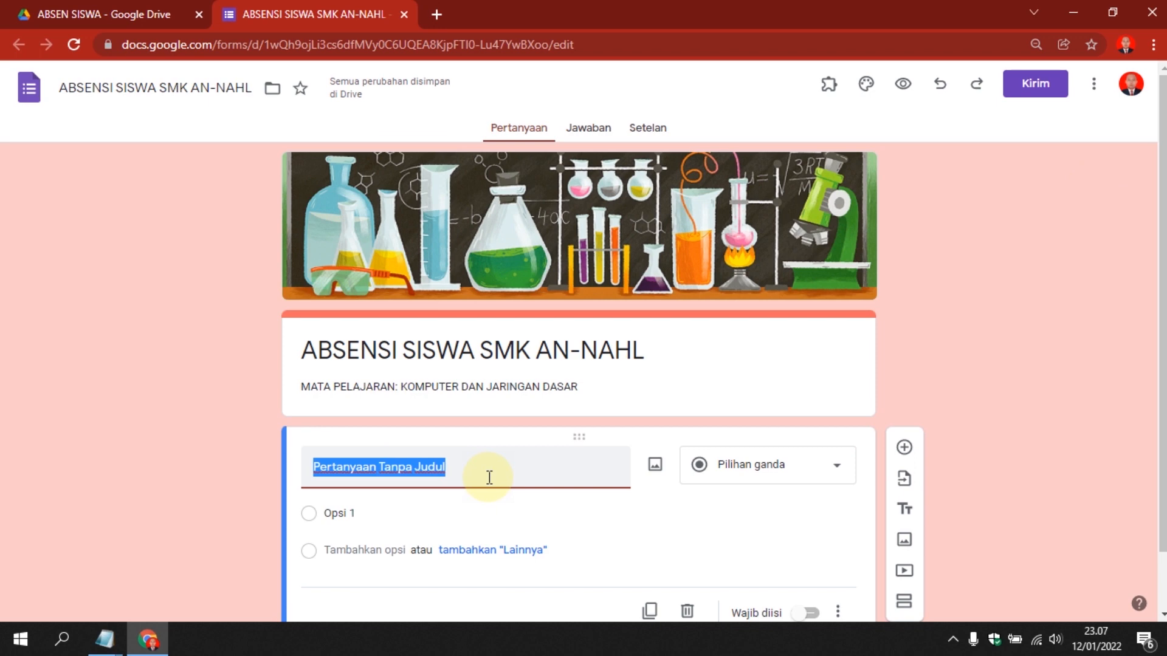
pyautogui.write('NOMOR ABSEN')
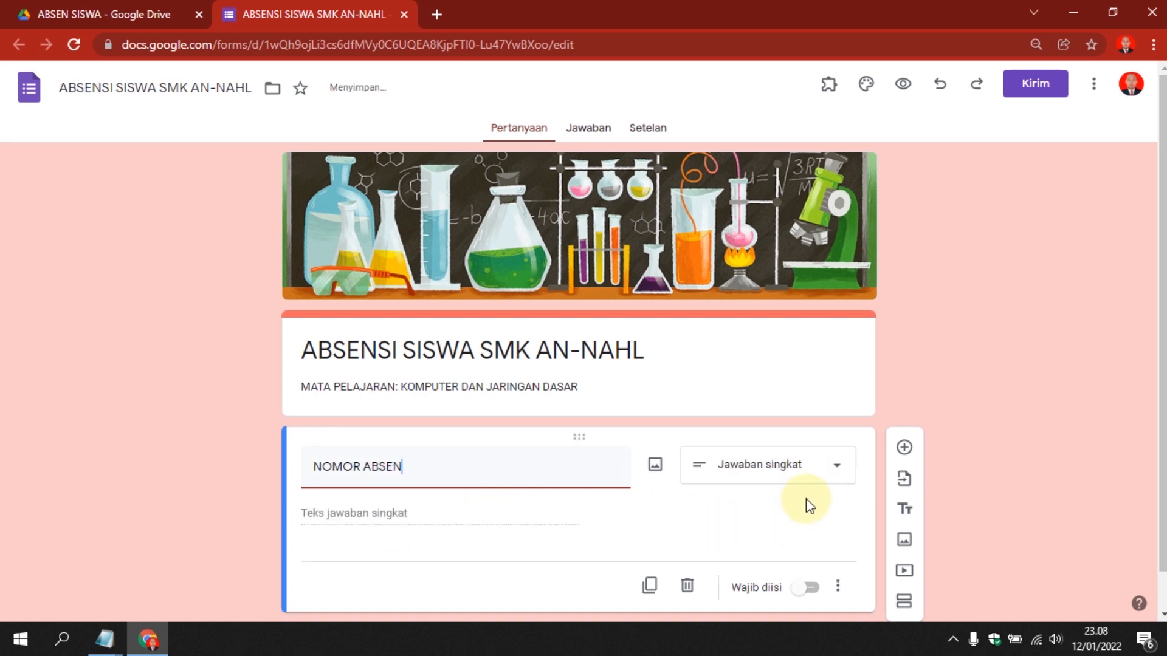
pyautogui.click(833, 474)
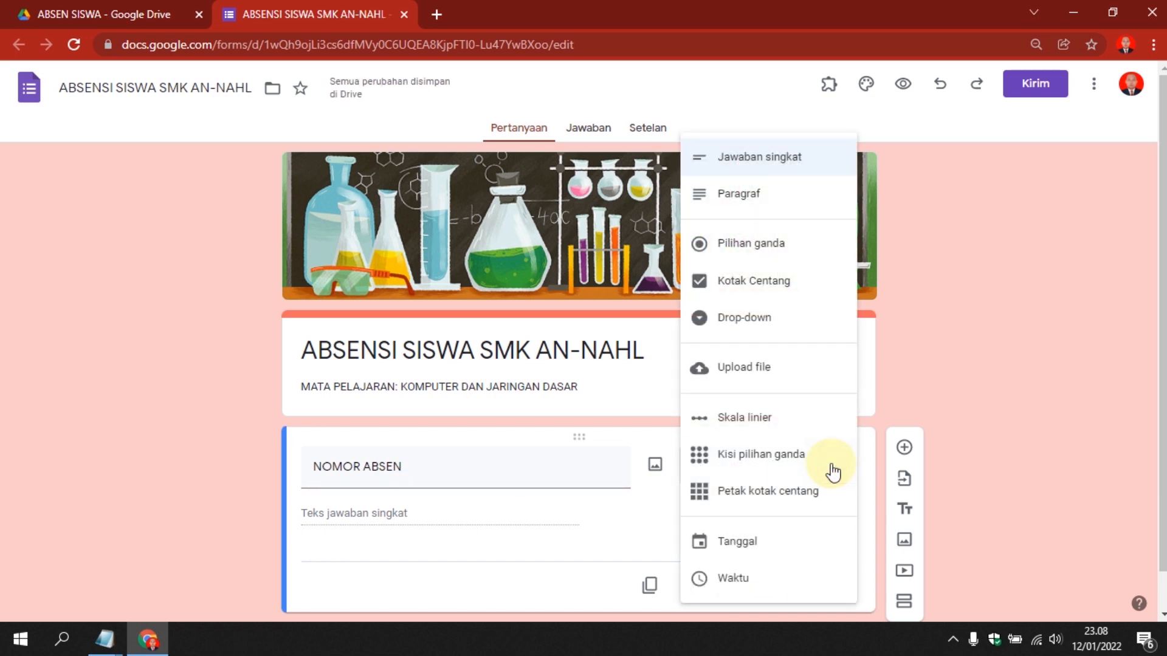
pyautogui.click(783, 326)
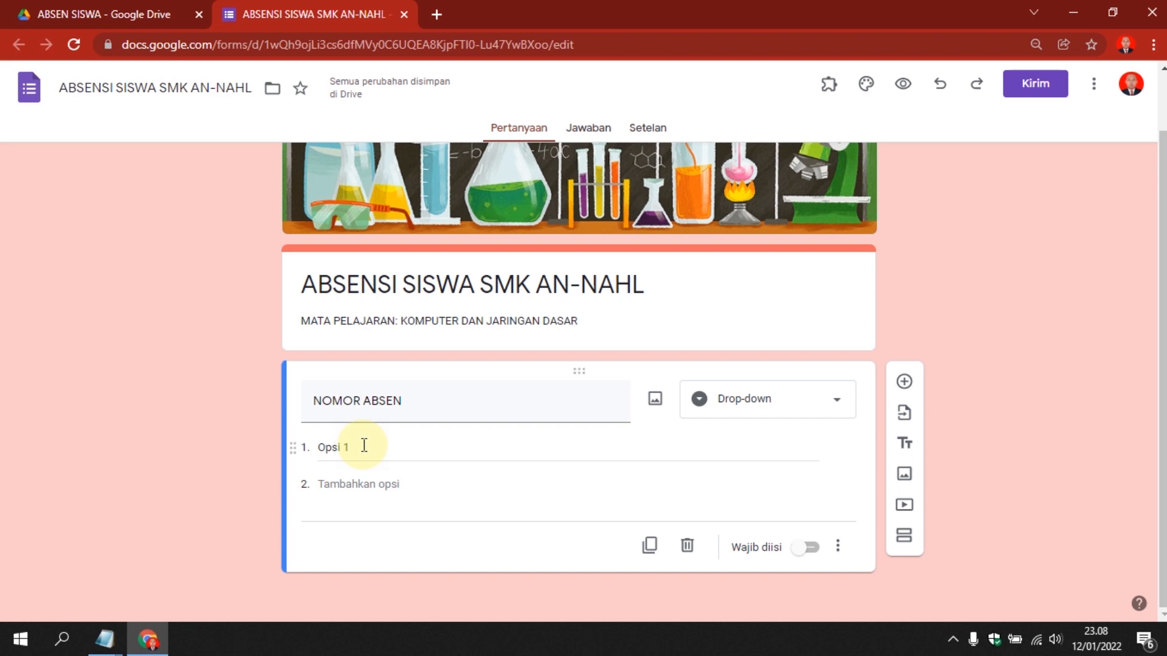
# Switch to the ABSEN.txt file in Notepad and copy all the numbers from 1 to 10.
pyautogui.moveTo(103, 633)
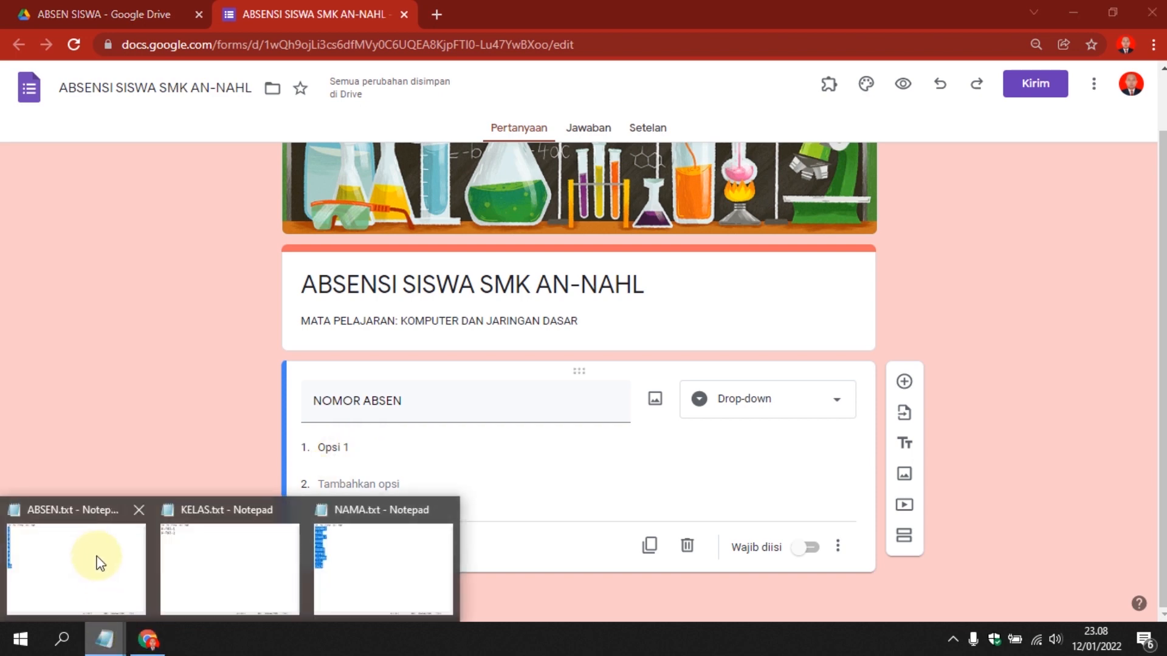
pyautogui.click(96, 559)
pyautogui.click(110, 283)
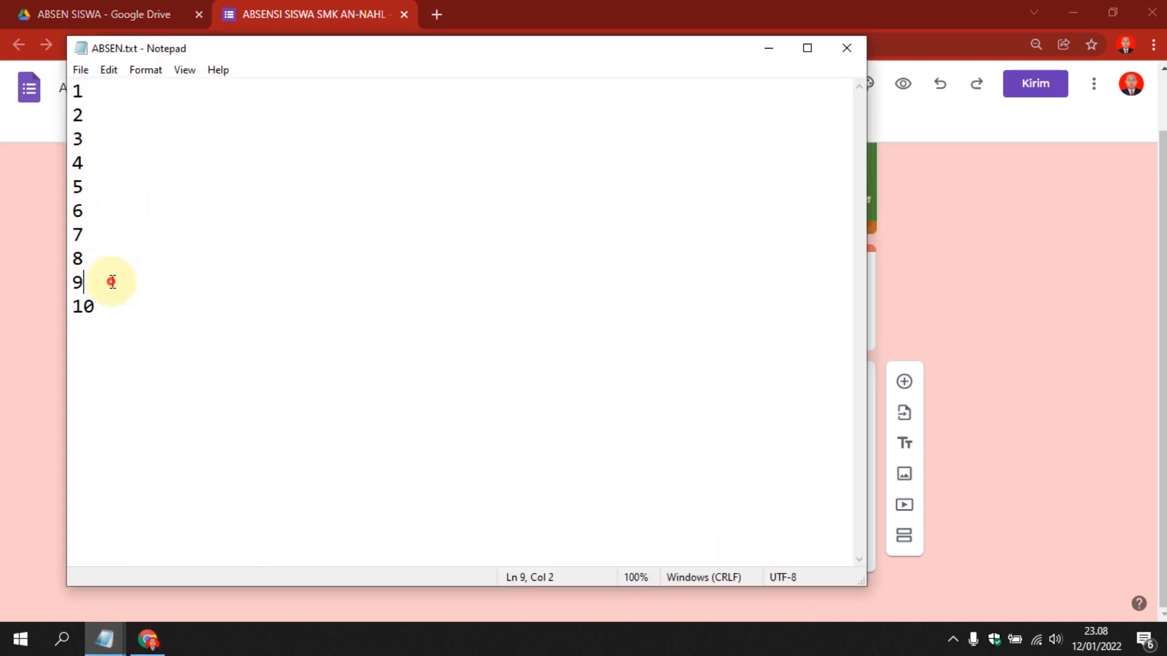
pyautogui.moveTo(103, 324); pyautogui.dragTo(73, 89)
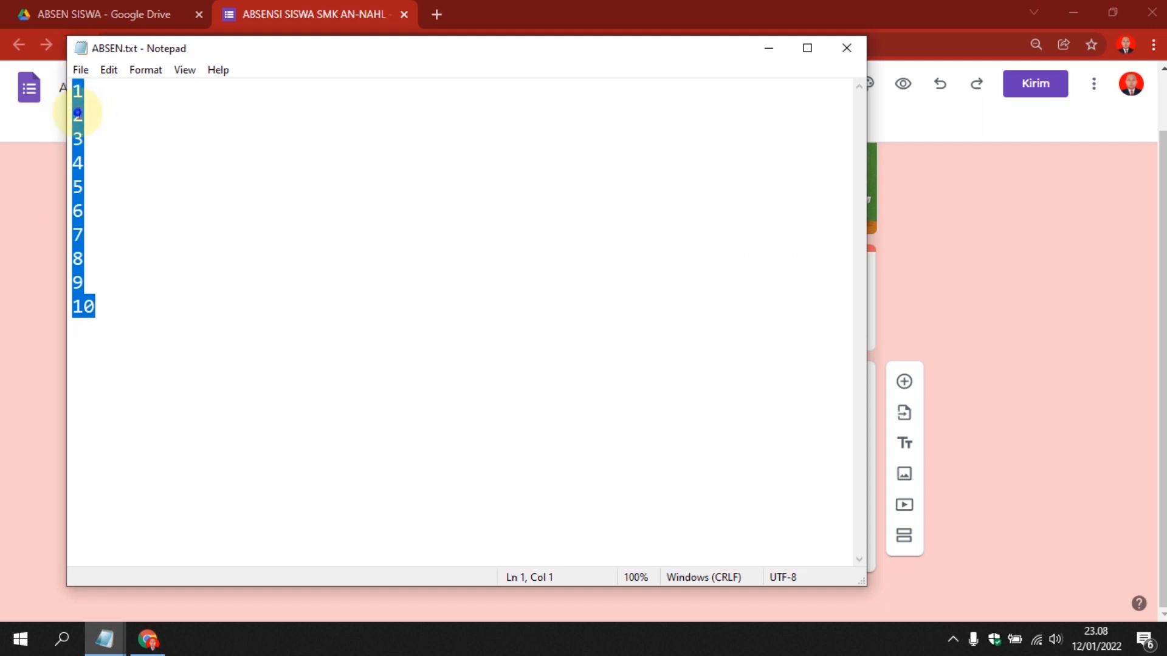
pyautogui.rightClick(79, 114)
pyautogui.click(115, 168)
# Return to the form in Chrome and paste the numbers 1 to 10 as the options of the NOMOR ABSEN question.
pyautogui.click(147, 639)
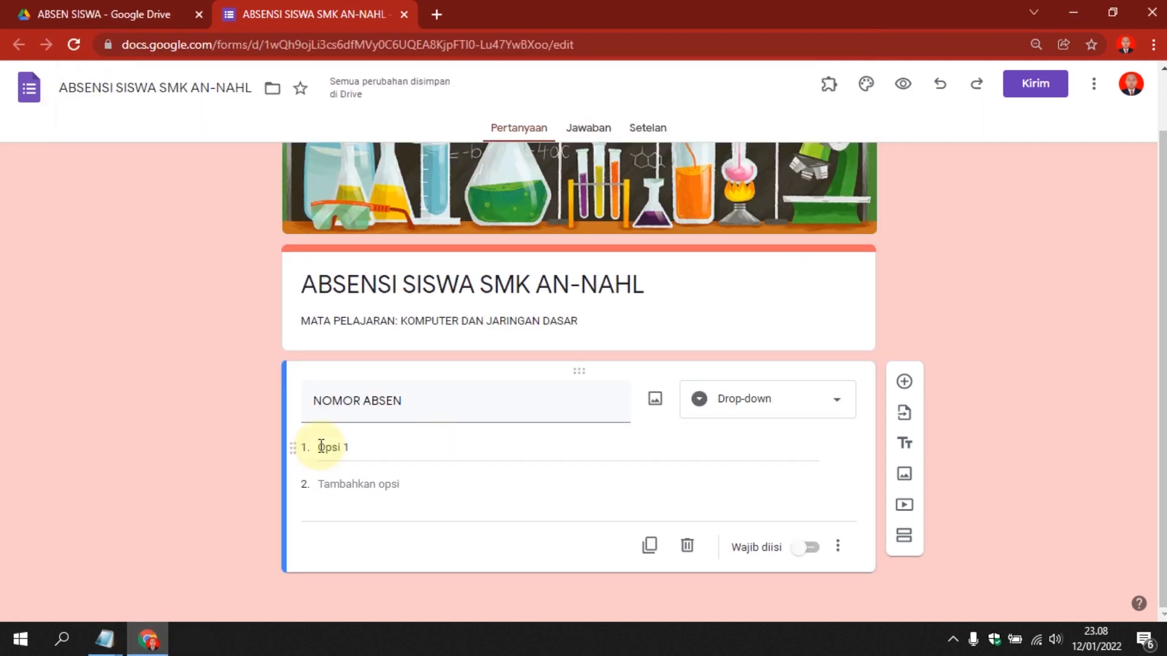
pyautogui.click(371, 451)
pyautogui.rightClick(335, 443)
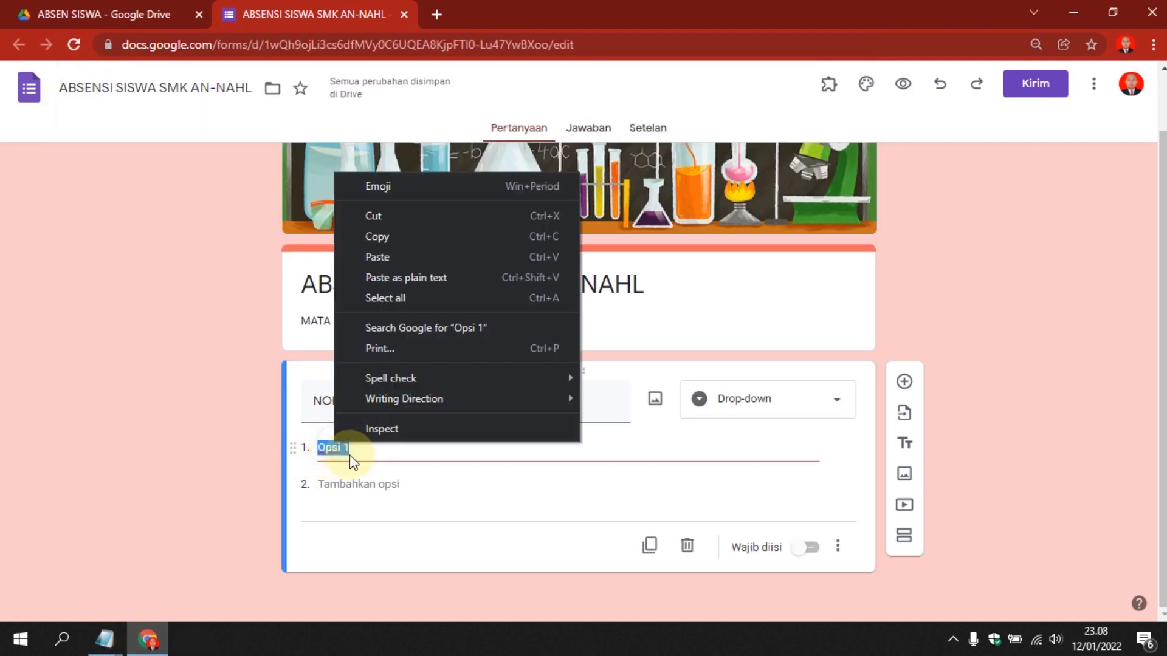
pyautogui.click(377, 277)
# Make the NOMOR ABSEN question required.
pyautogui.scroll(6, 397, 448)
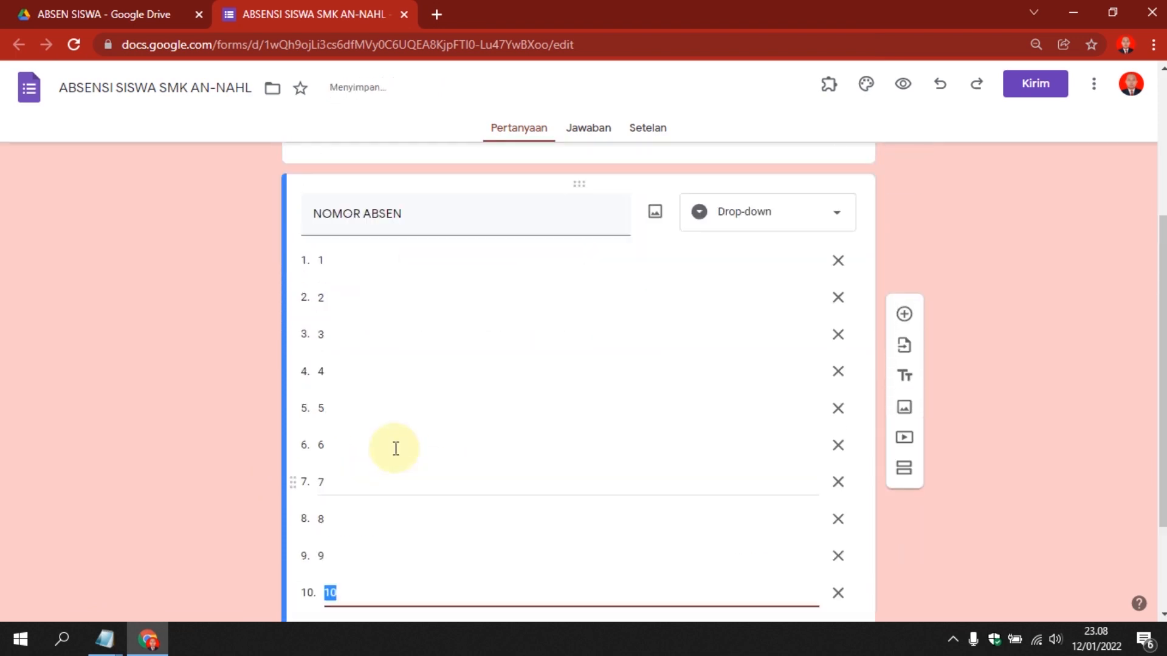
pyautogui.scroll(-4, 447, 470)
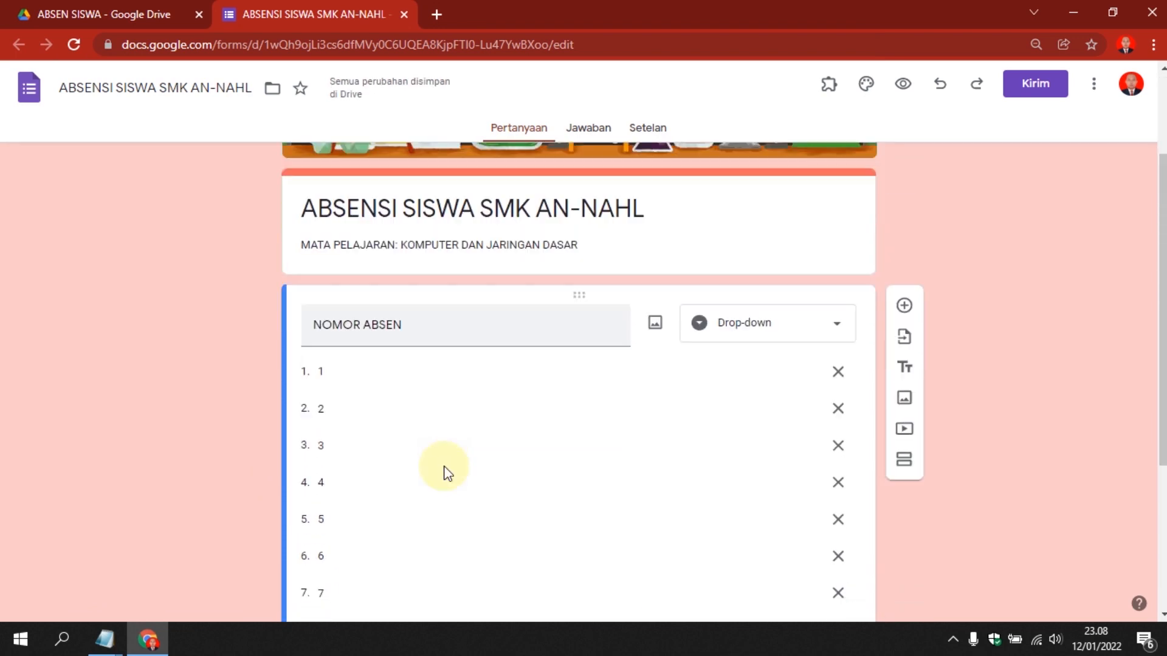
pyautogui.scroll(-1, 446, 471)
pyautogui.scroll(3, 474, 474)
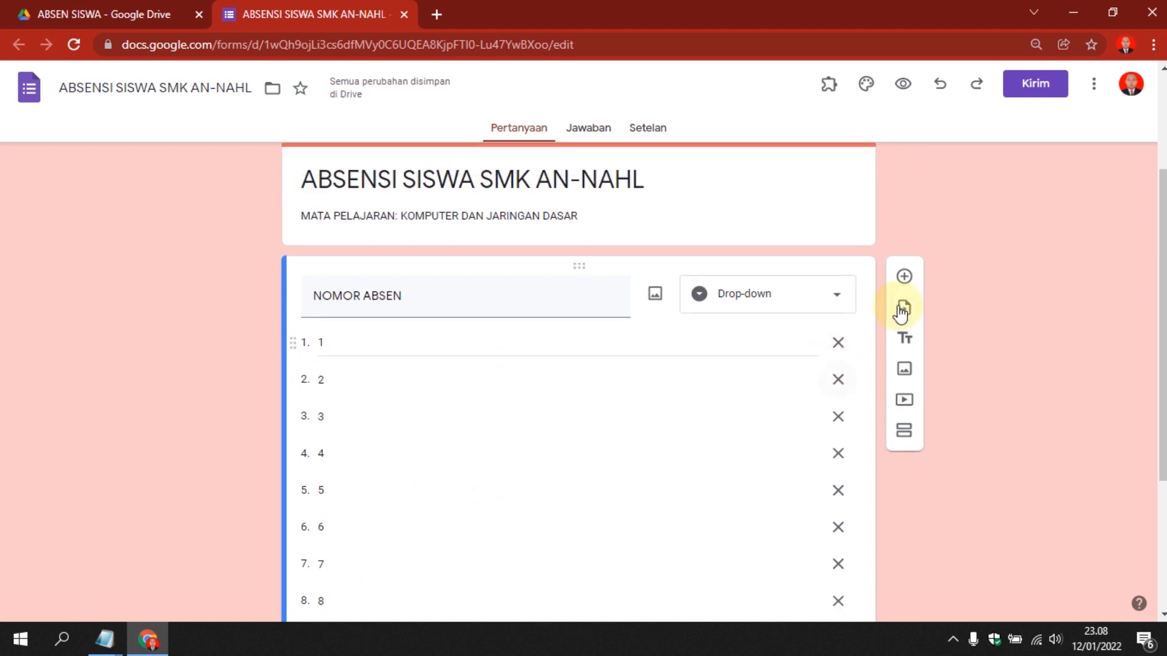
pyautogui.scroll(-4, 521, 423)
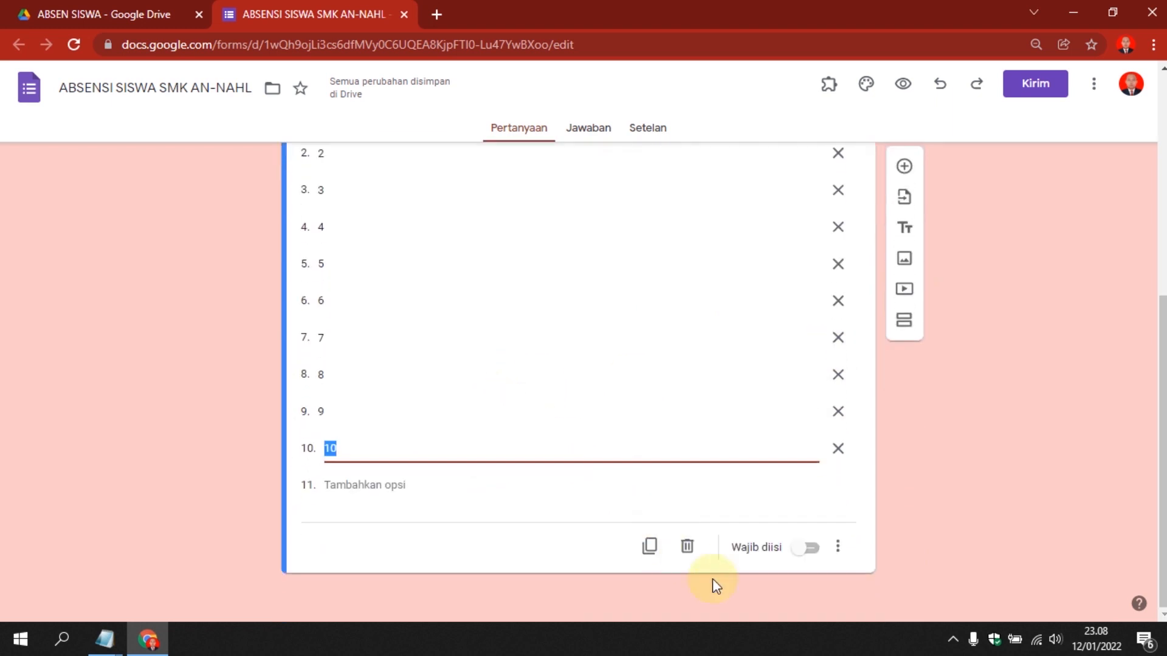
pyautogui.click(812, 558)
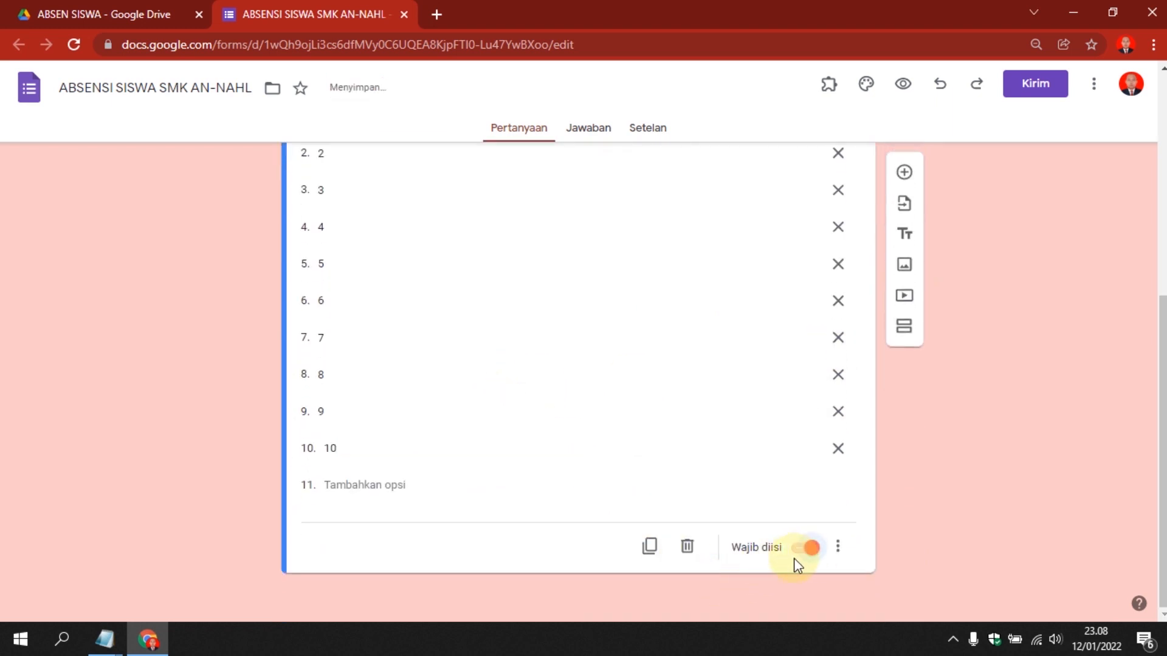
# Add a new question titled "NAMA SISWA" below NOMOR ABSEN and set its type to Drop-down.
pyautogui.scroll(1, 851, 425)
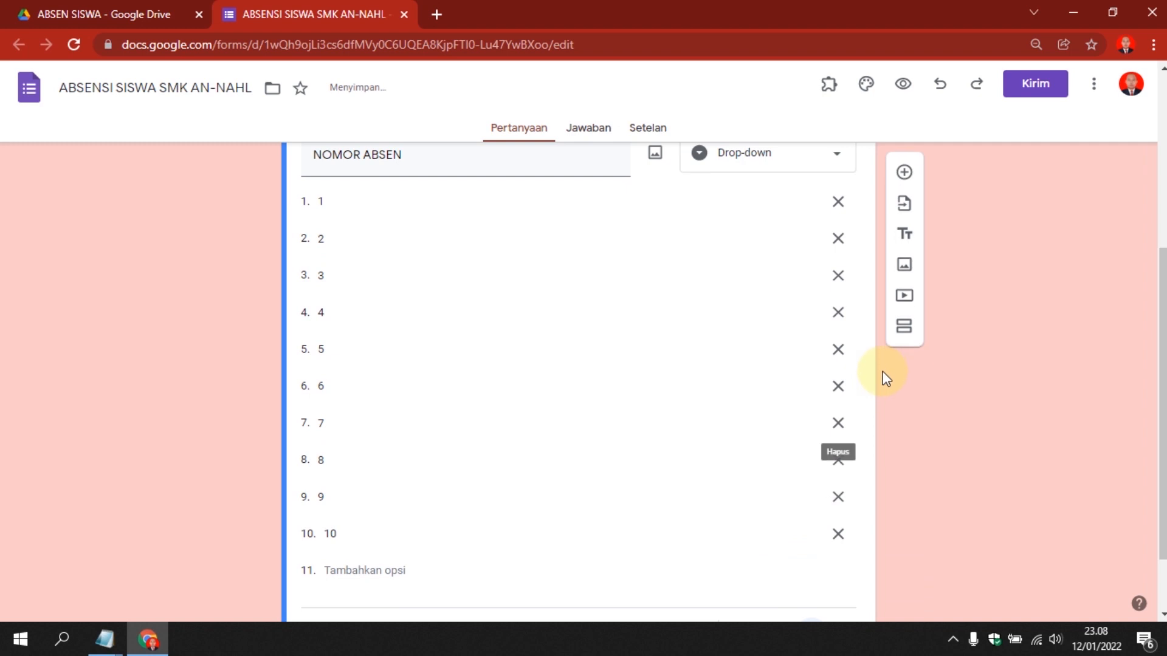
pyautogui.click(900, 173)
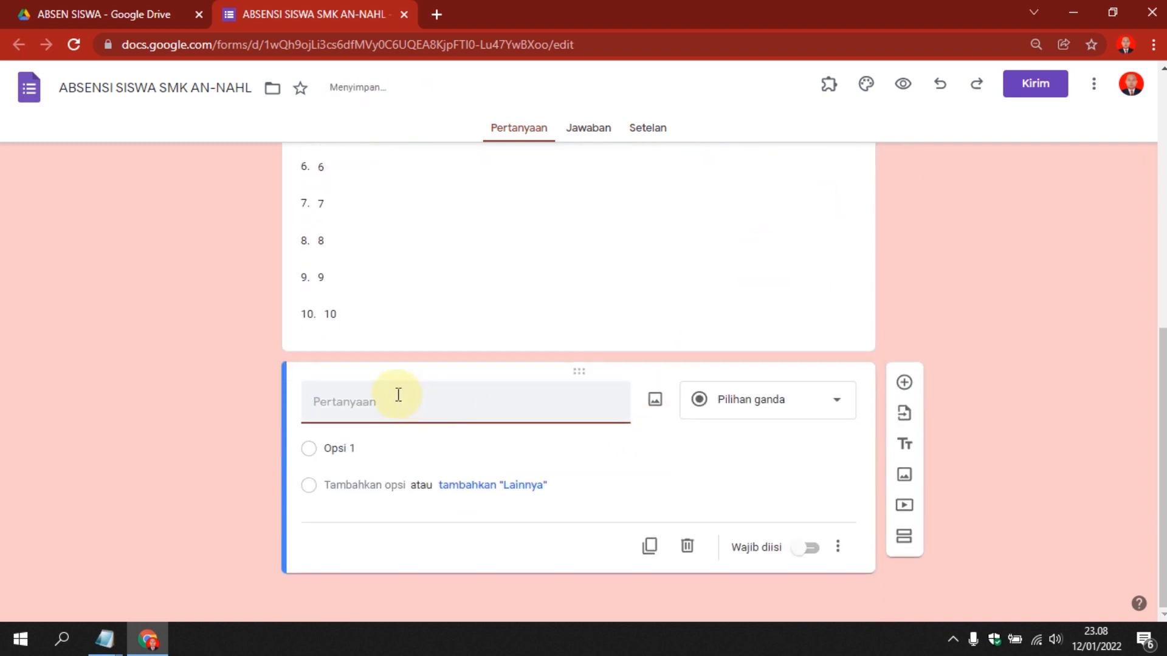
pyautogui.write('NAMA SIS')
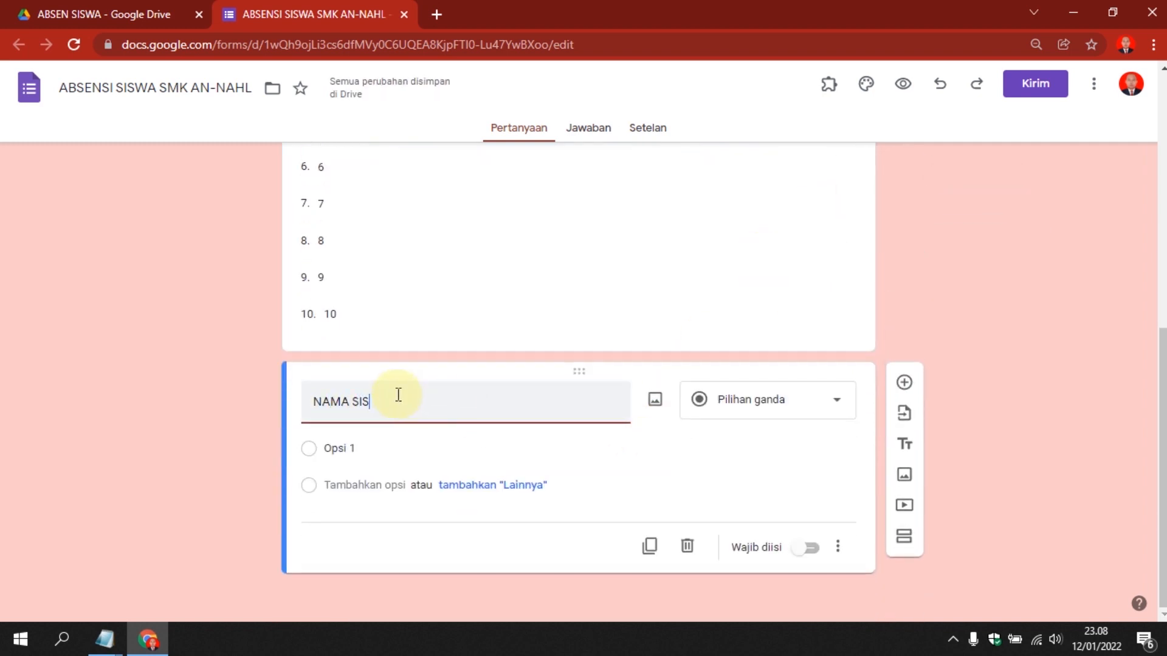
pyautogui.write('WA')
pyautogui.click(823, 429)
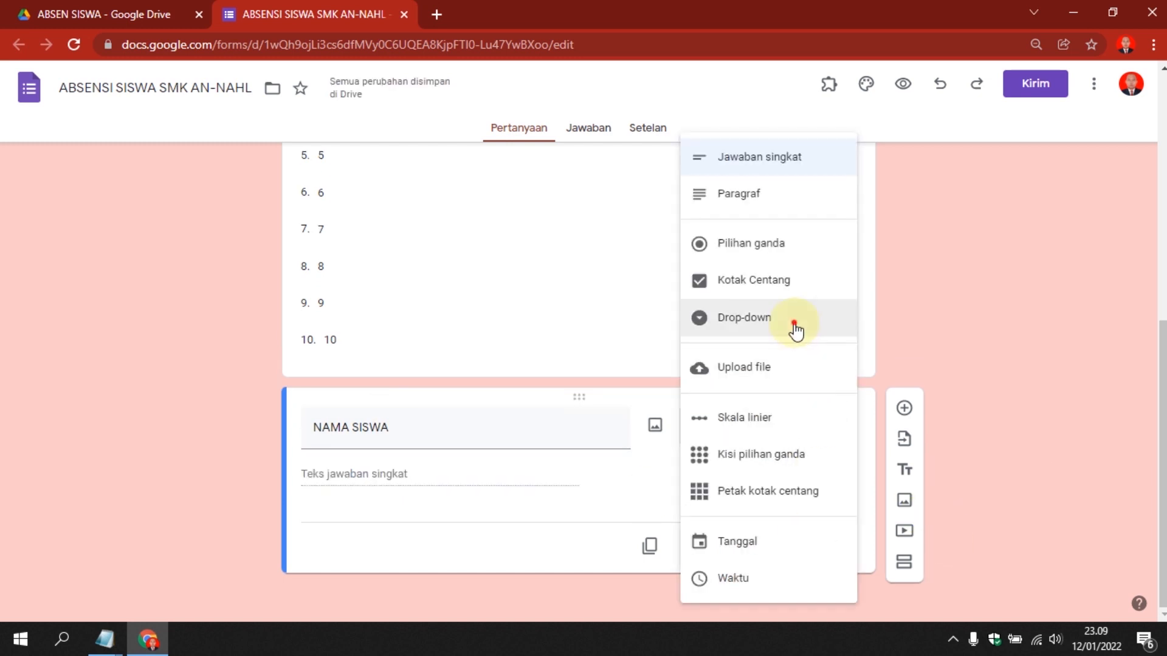
pyautogui.click(795, 332)
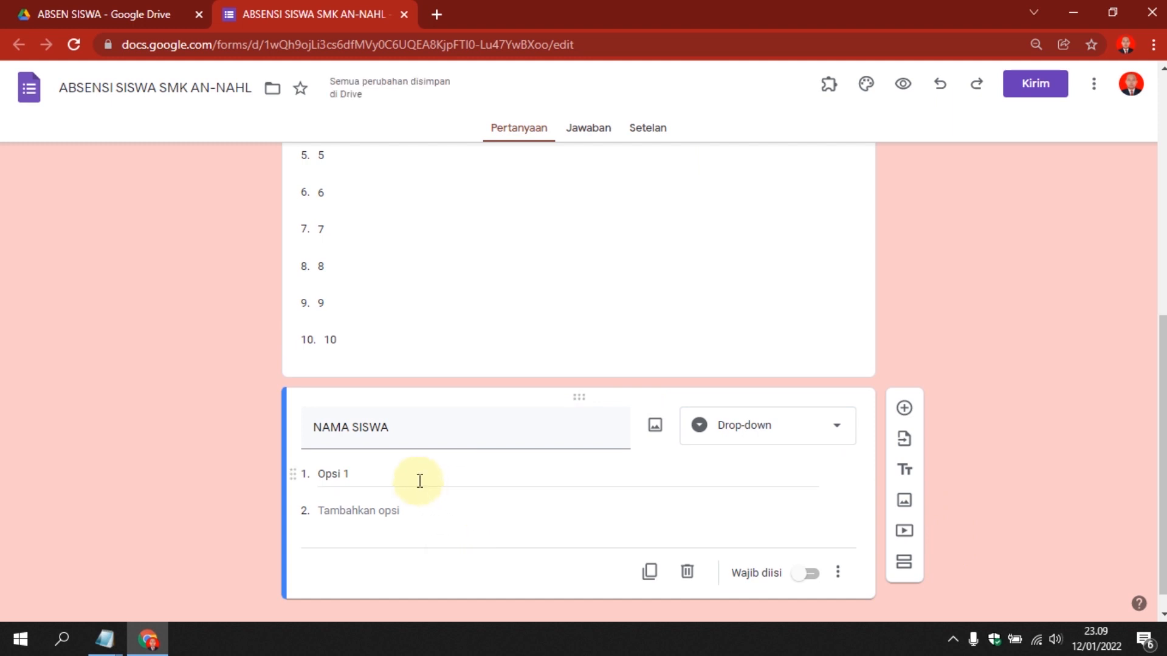
# Switch to the NAMA.txt file in Notepad and copy the whole list of student names.
pyautogui.scroll(-1, 420, 480)
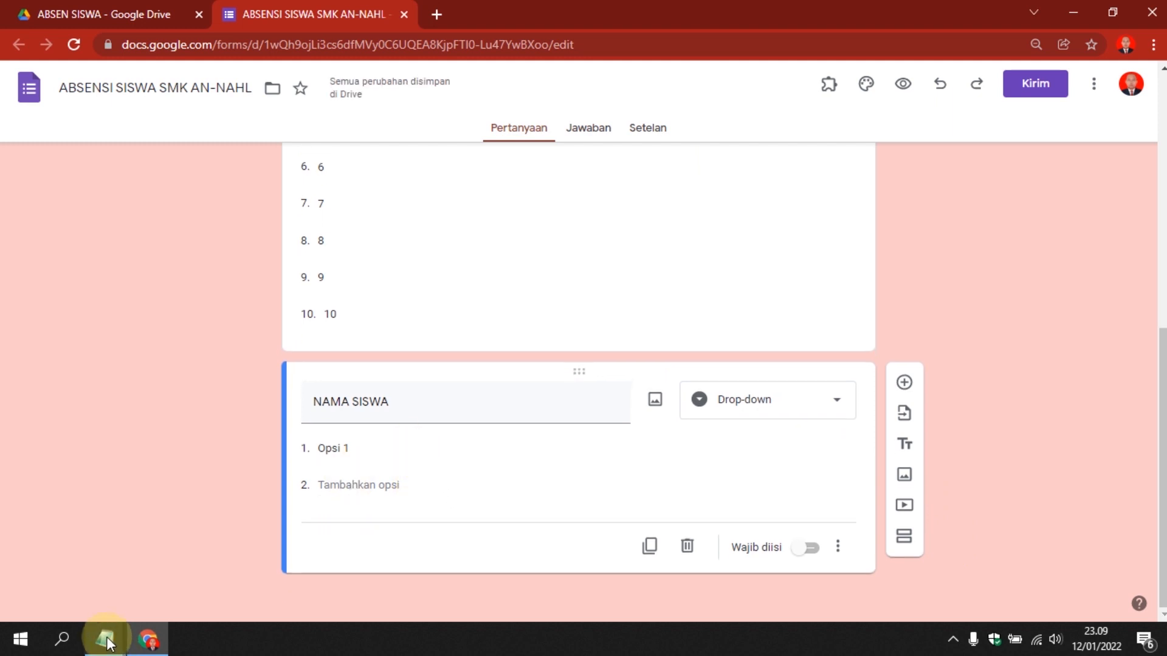
pyautogui.moveTo(106, 643)
pyautogui.click(409, 560)
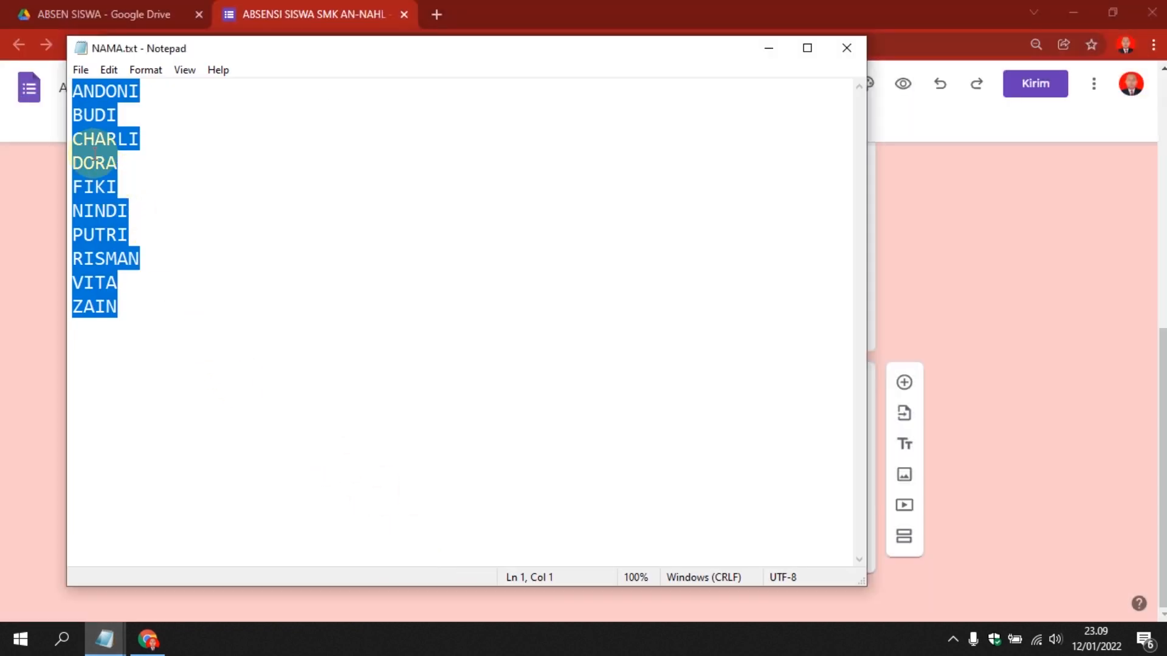
pyautogui.rightClick(95, 151)
pyautogui.click(135, 199)
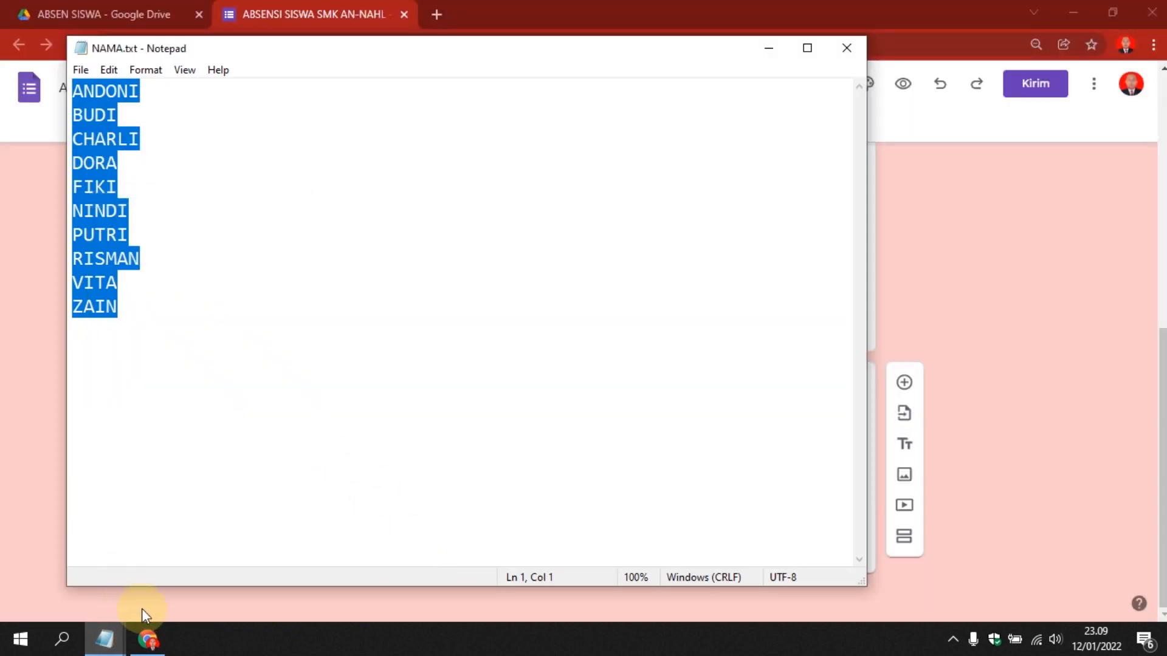
# Return to the form in Chrome, paste the student names as the NAMA SISWA options, and make the question required.
pyautogui.click(148, 639)
pyautogui.click(388, 449)
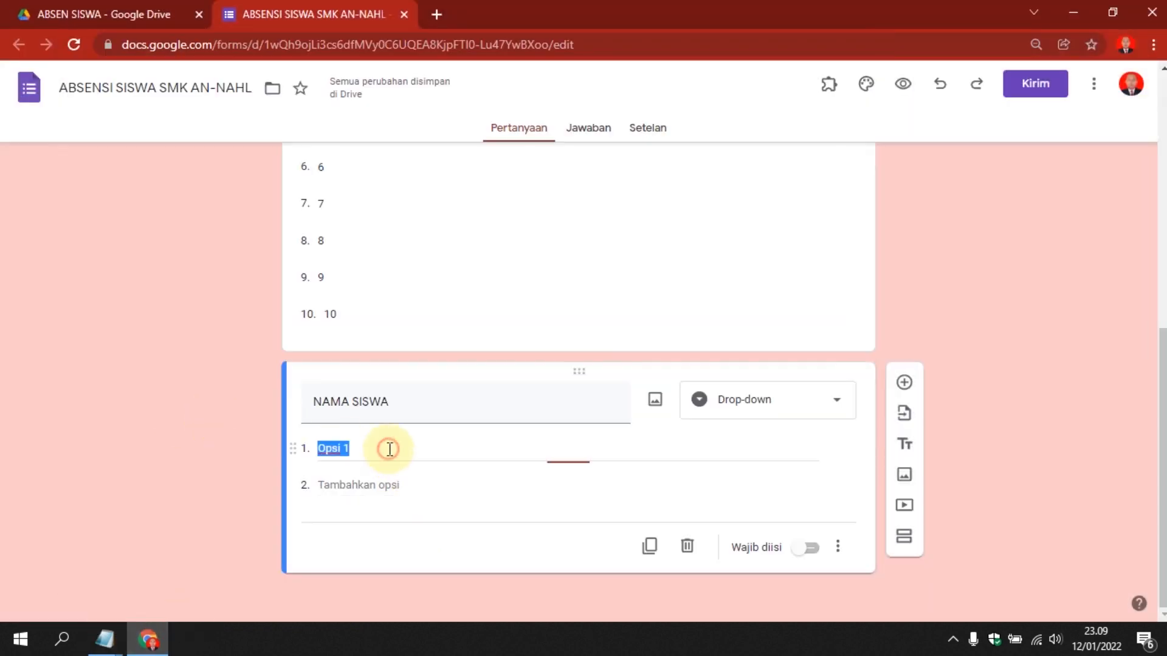
pyautogui.hotkey('ctrl', 'v')
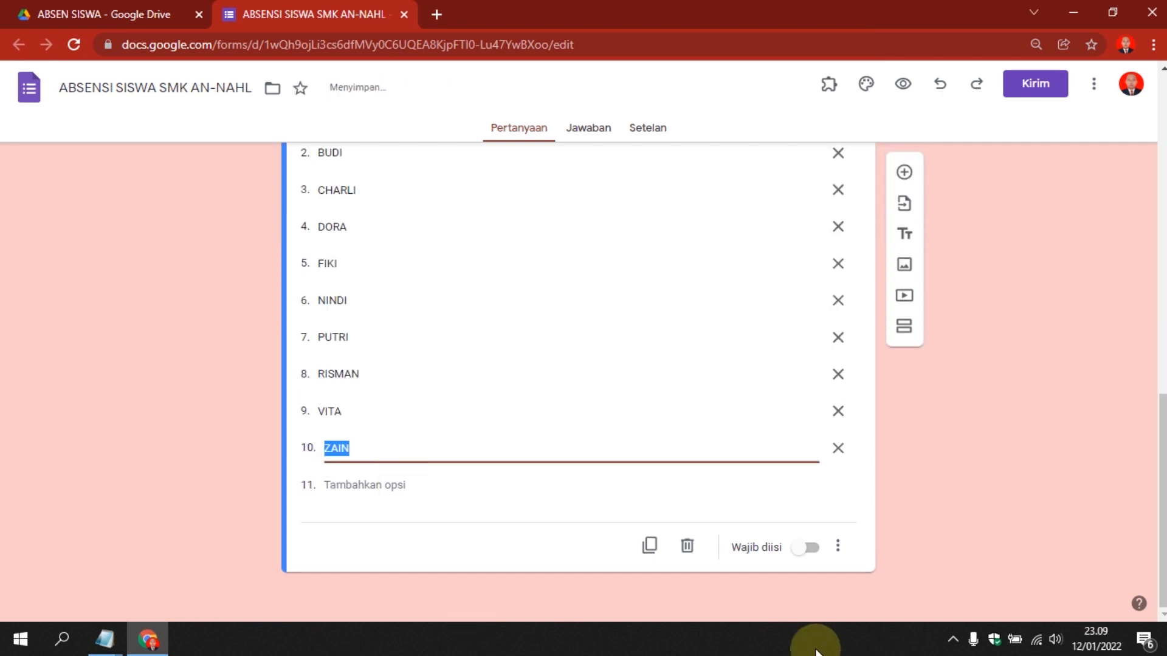
pyautogui.click(811, 549)
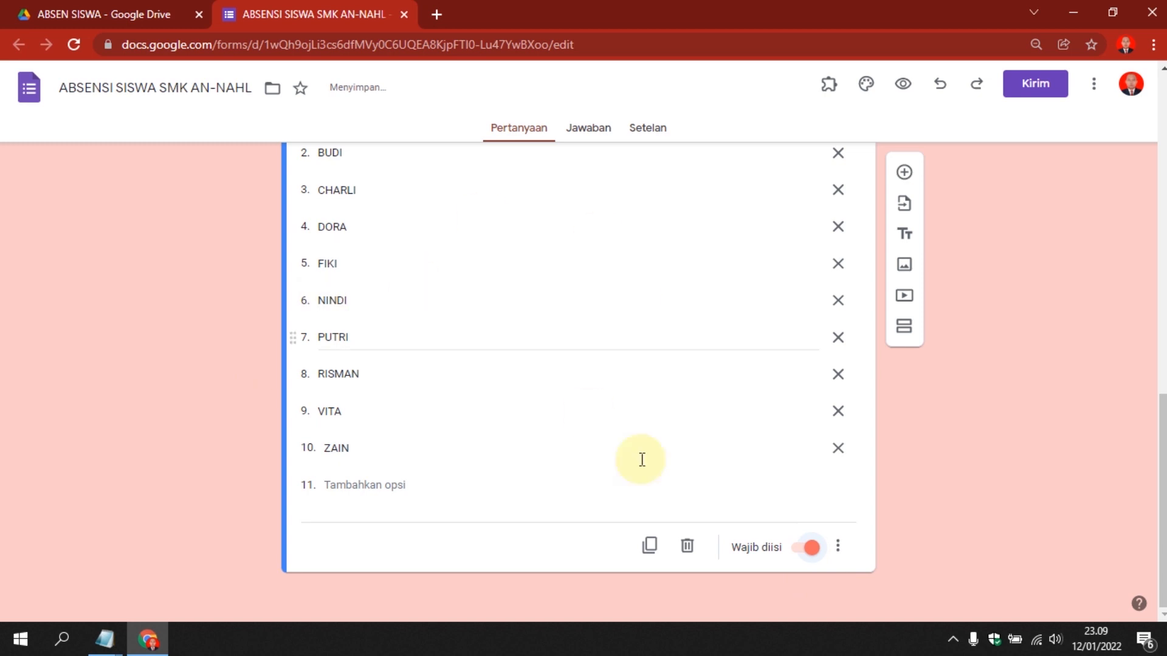
# Add a new question titled "KELAS" below the NAMA SISWA question.
pyautogui.scroll(1, 635, 500)
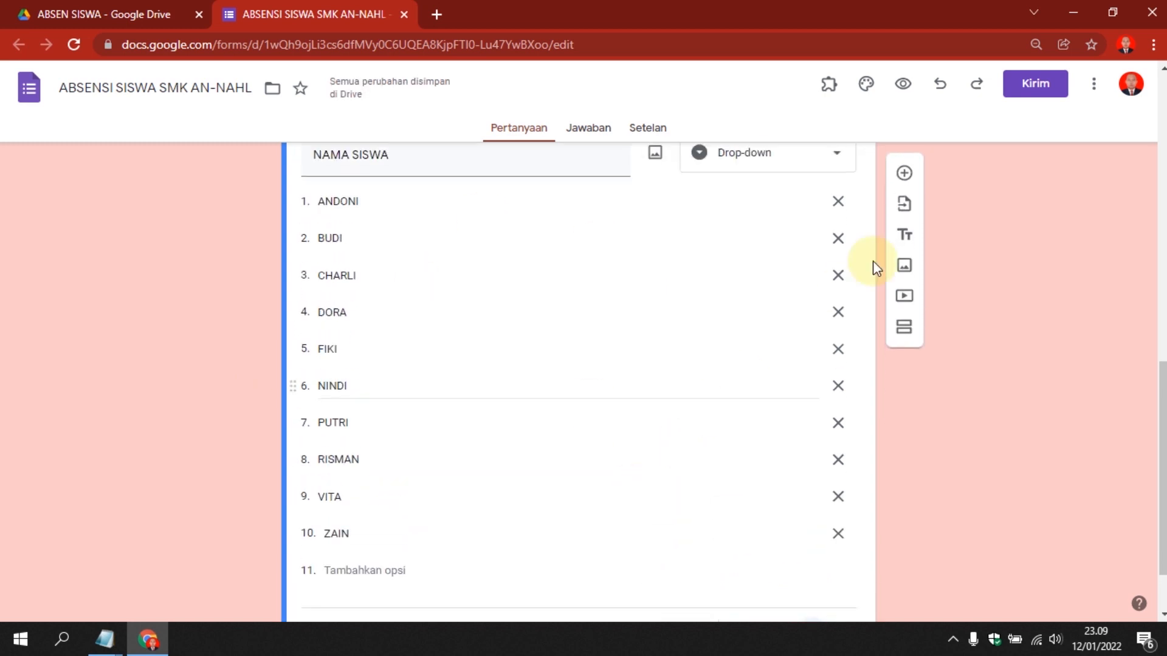
pyautogui.click(905, 180)
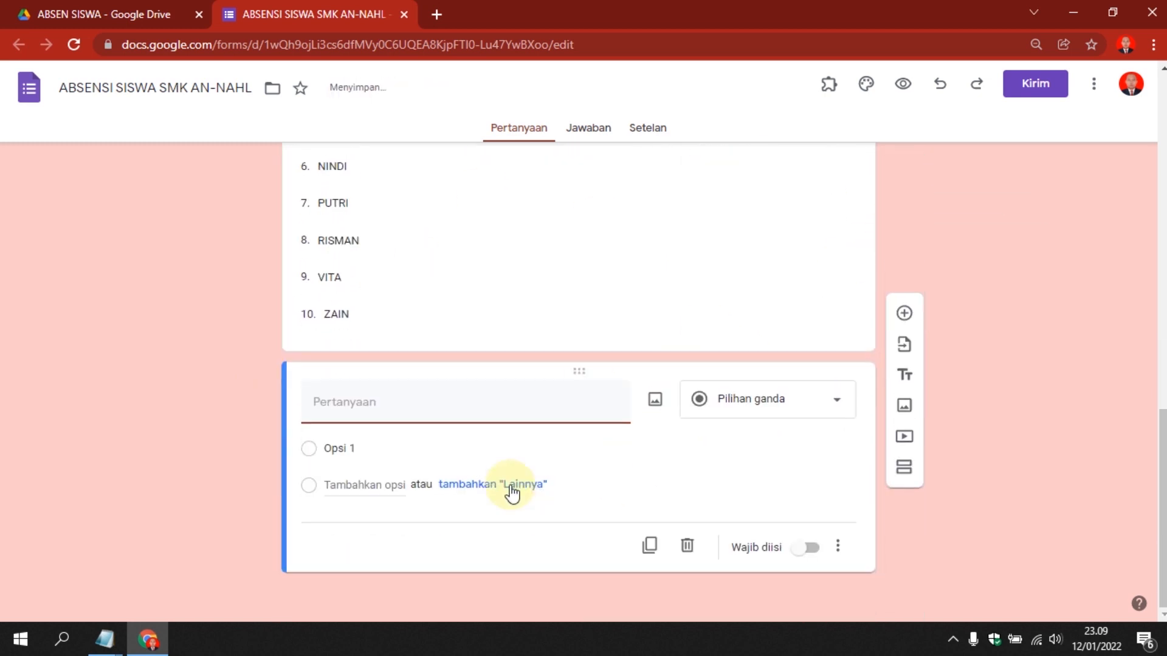
pyautogui.write('KELAS')
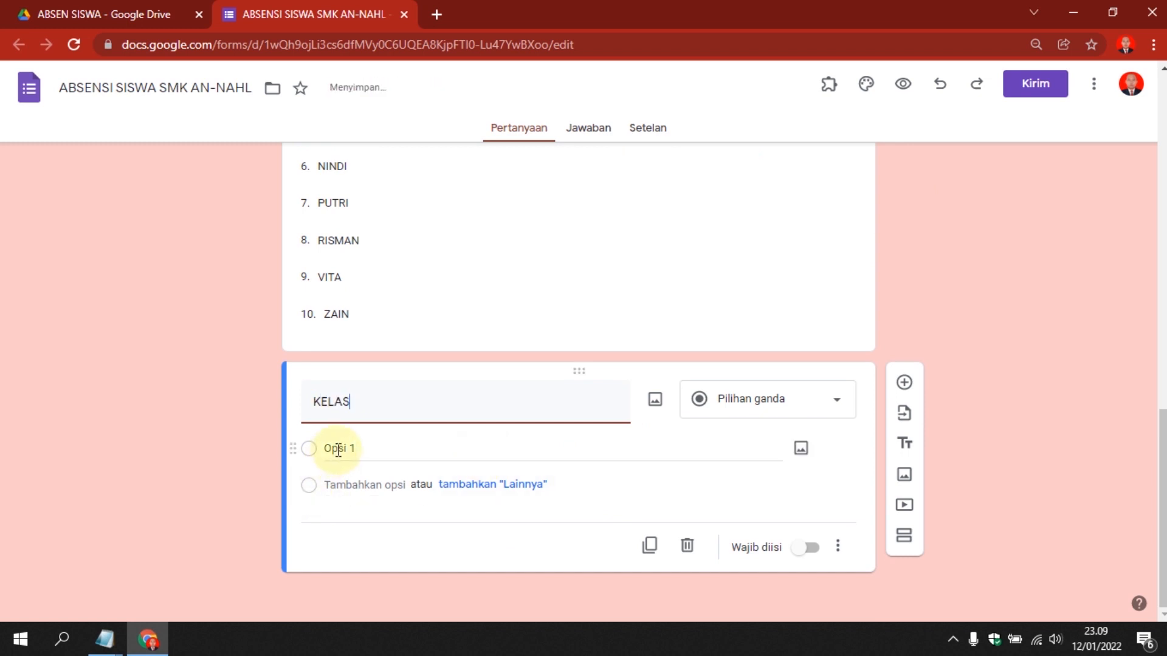
# Switch to the KELAS.txt file in Notepad and copy the class names X-TKJ-1 and X-TKJ-2.
pyautogui.moveTo(105, 638)
pyautogui.moveTo(361, 579)
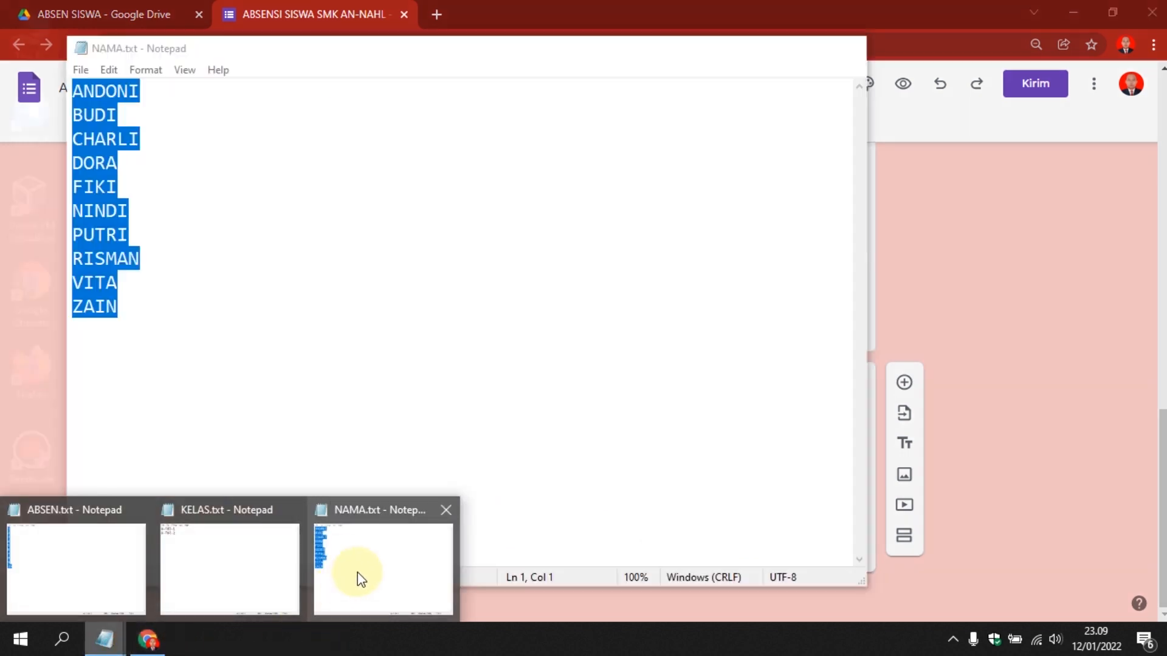
pyautogui.click(208, 573)
pyautogui.hotkey('ctrl', 'a')
pyautogui.hotkey('ctrl', 'c')
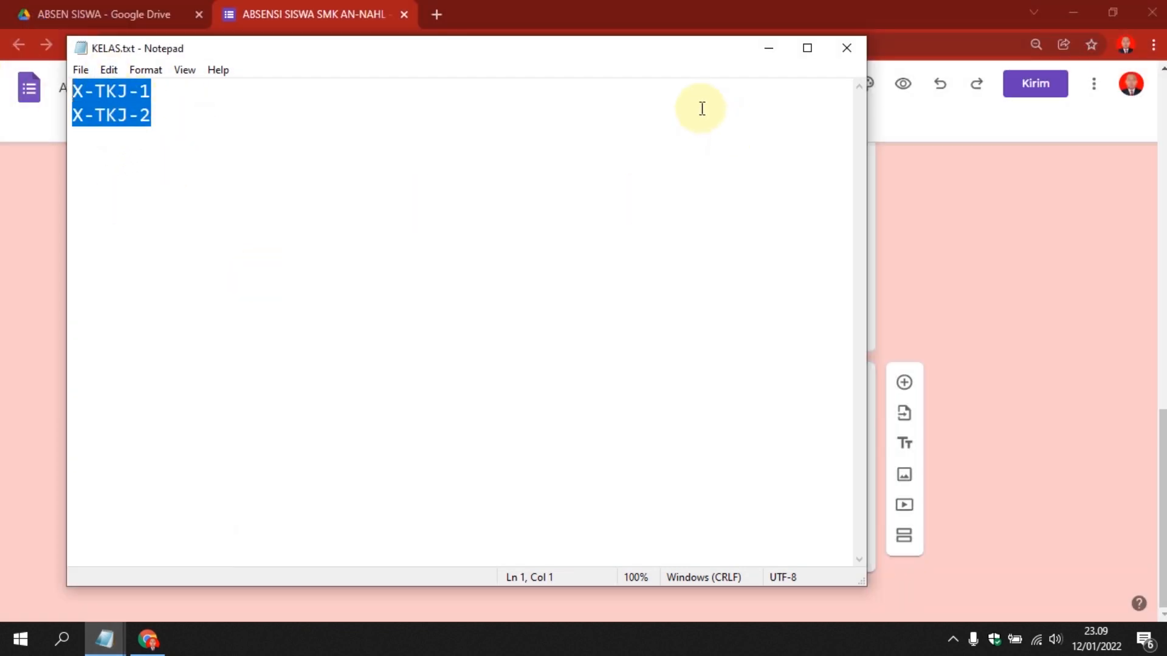
# Return to the form in Chrome, paste the class names as the KELAS options, and make it a required Drop-down question.
pyautogui.click(765, 57)
pyautogui.click(373, 445)
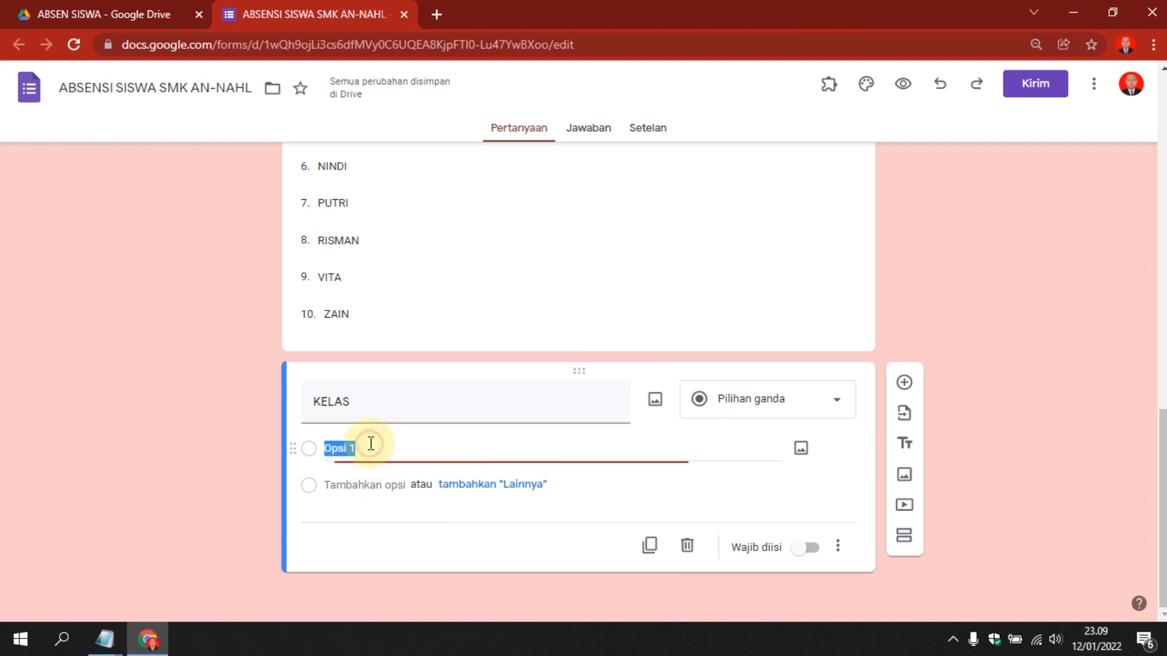
pyautogui.hotkey('ctrl', 'v')
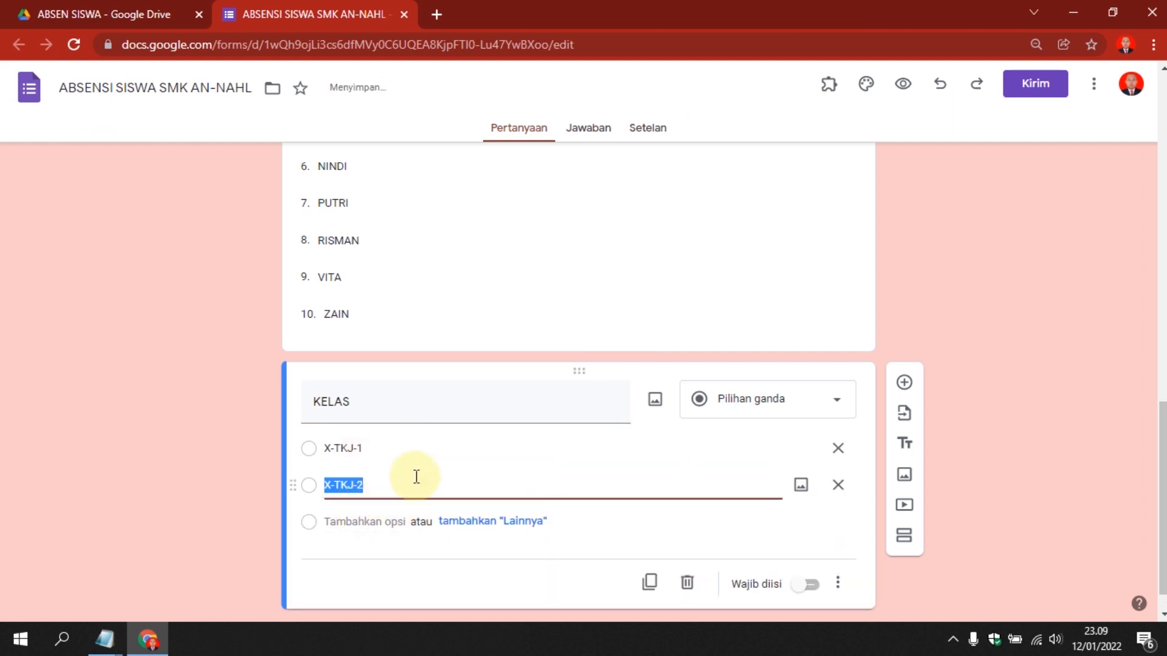
pyautogui.click(744, 404)
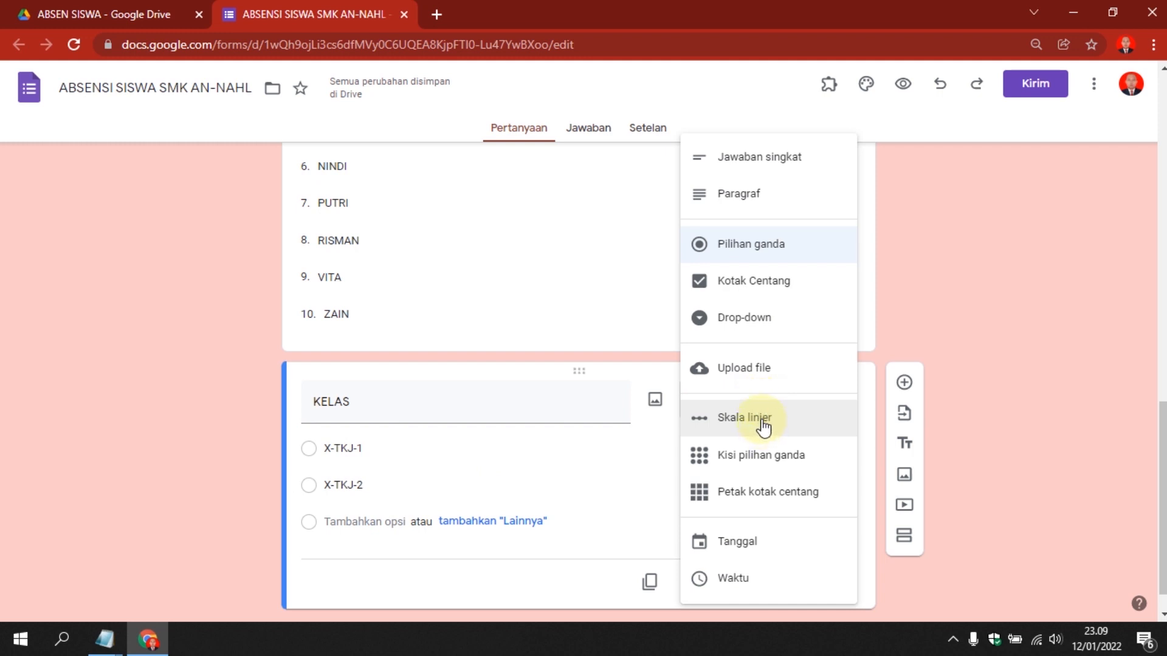
pyautogui.click(761, 321)
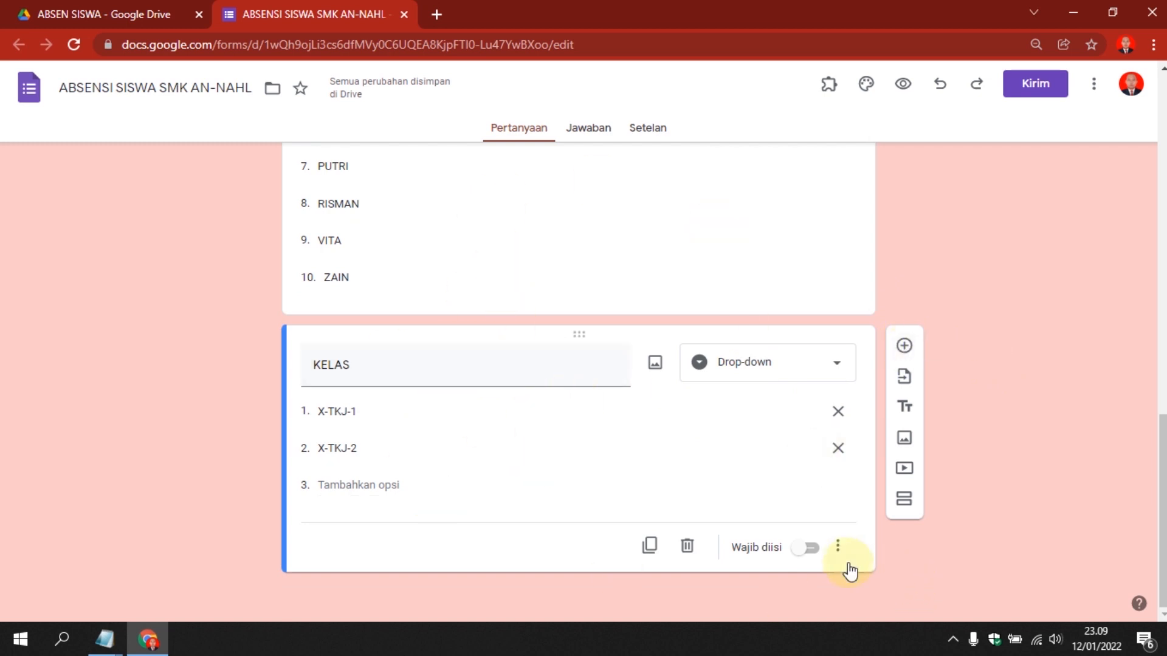
pyautogui.click(809, 550)
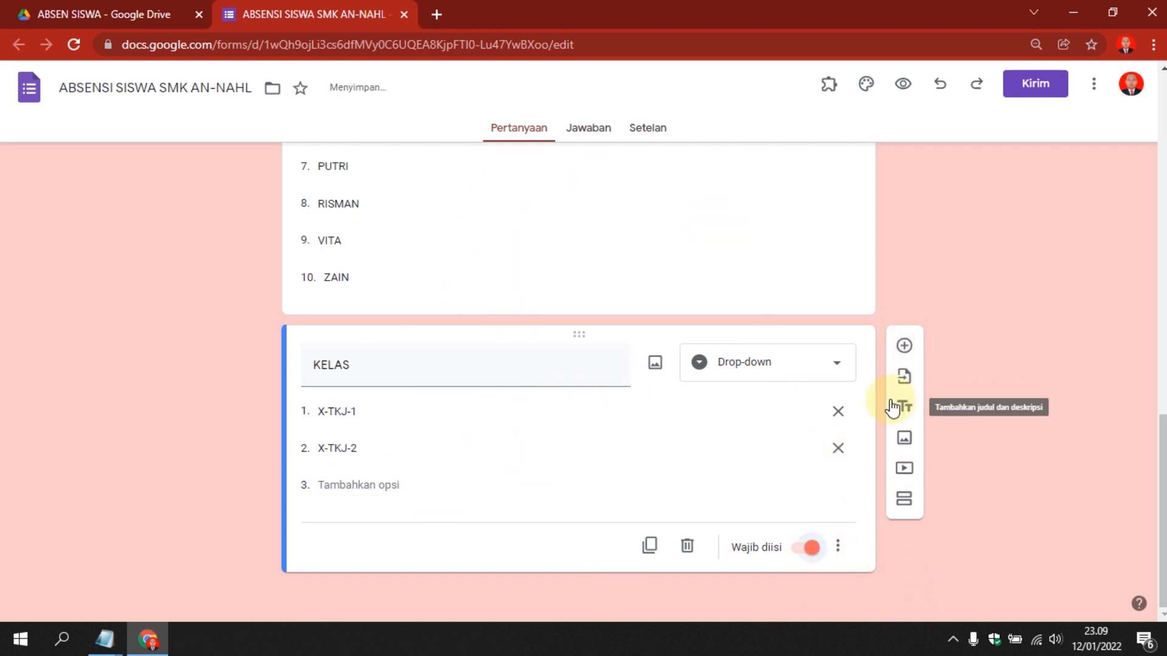
# Add a question titled "ABSEN" below KELAS as a multiple-choice grid (Kisi pilihan ganda) with the first row named "Keterangan".
pyautogui.click(905, 345)
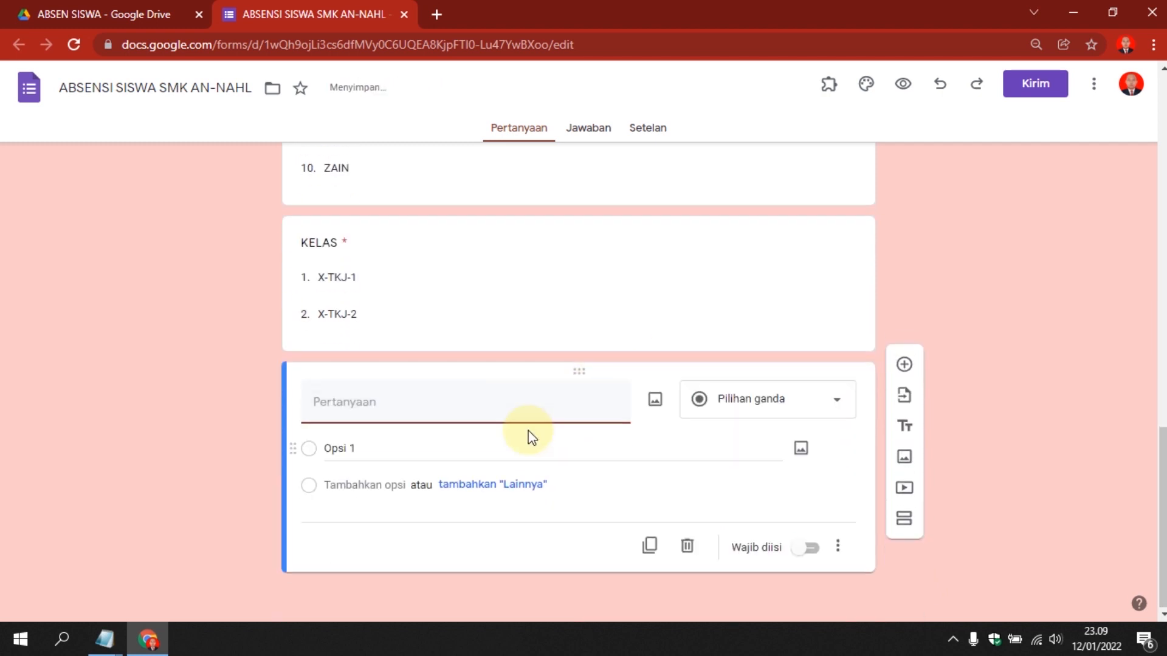
pyautogui.write('ABSEN')
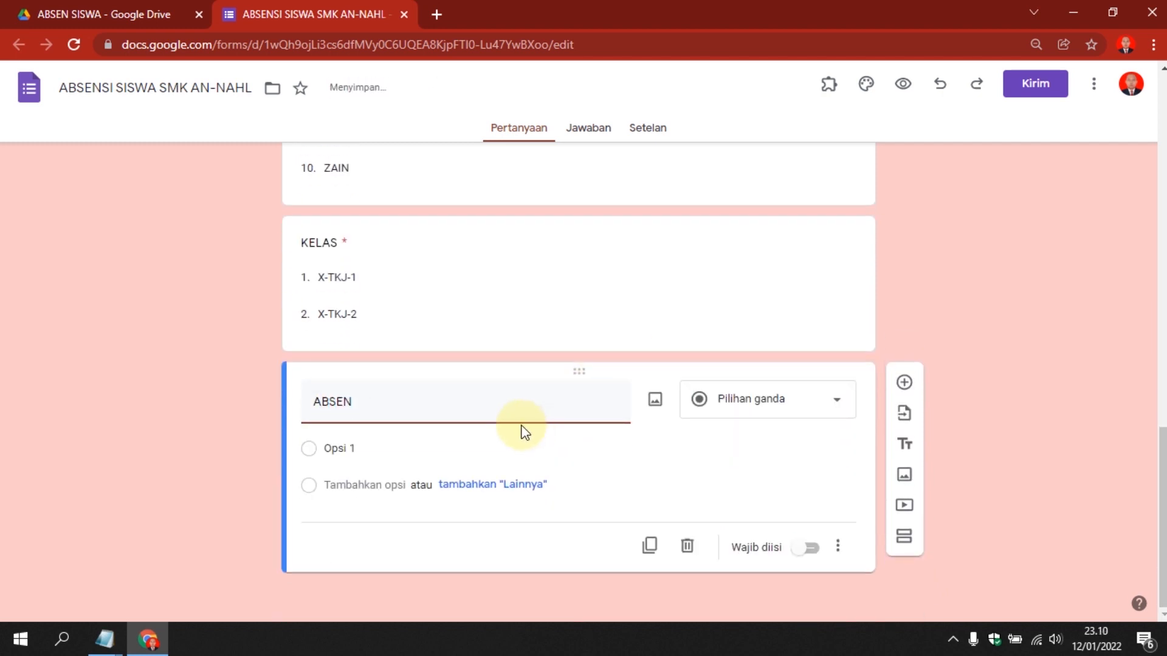
pyautogui.click(804, 405)
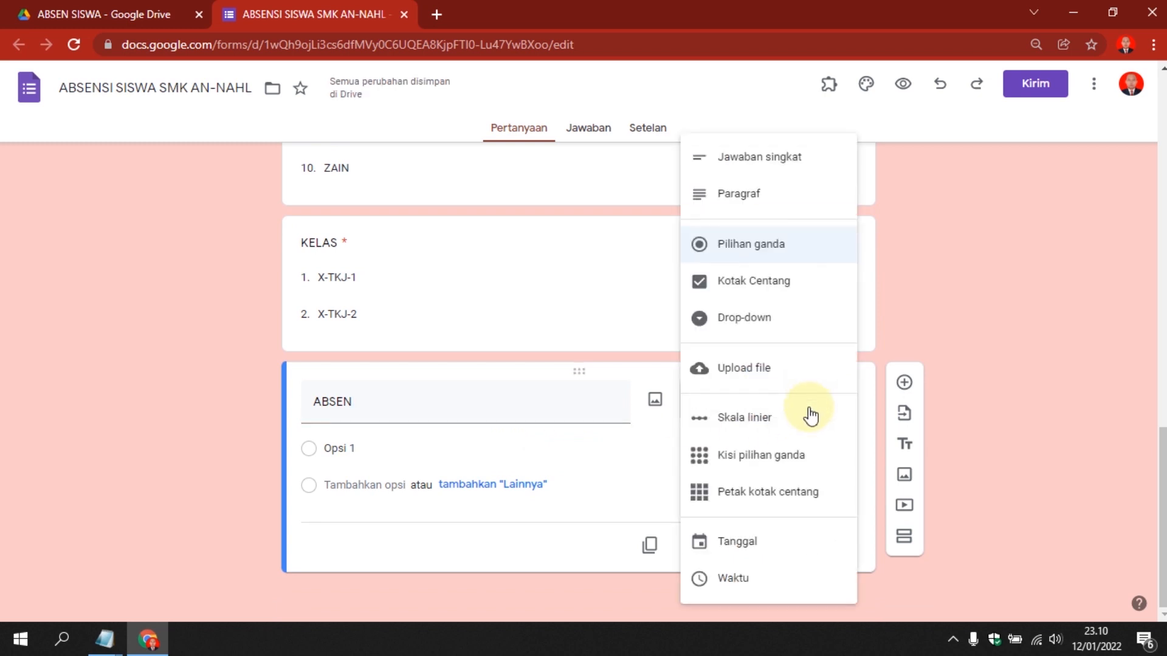
pyautogui.click(786, 466)
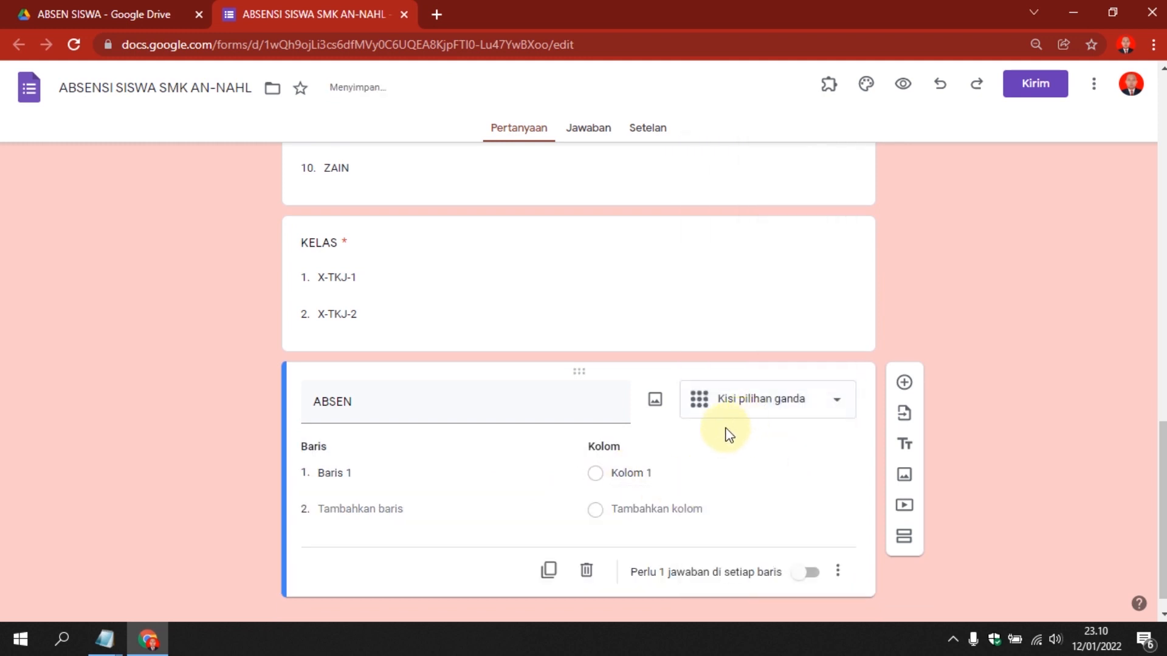
pyautogui.click(371, 475)
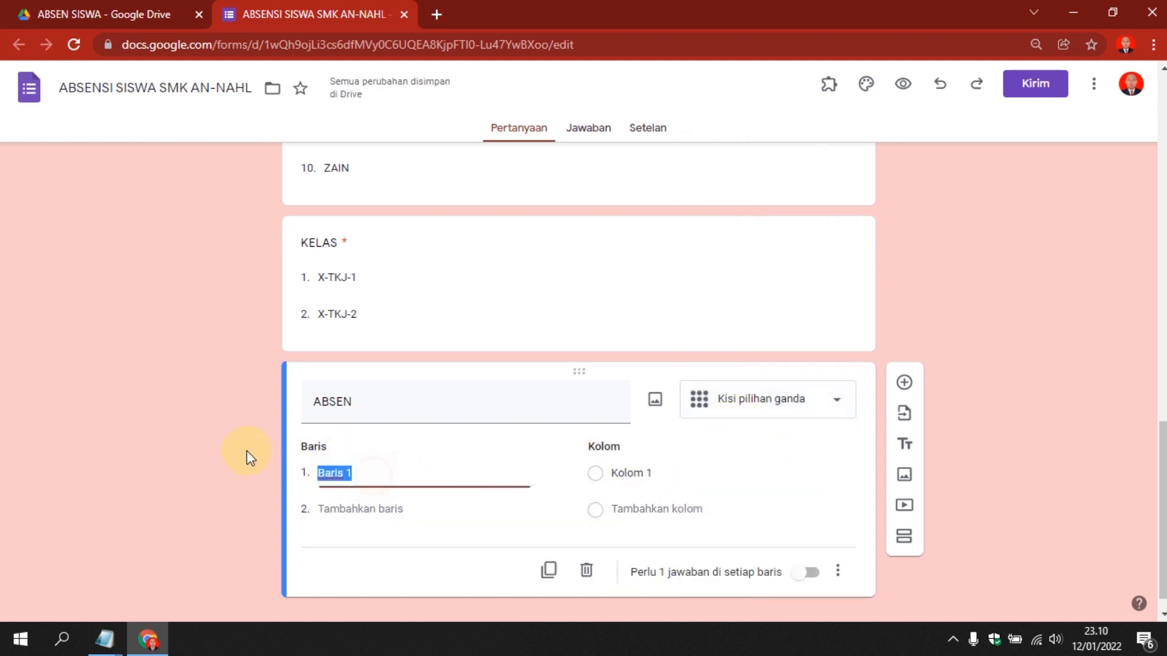
pyautogui.write('k')
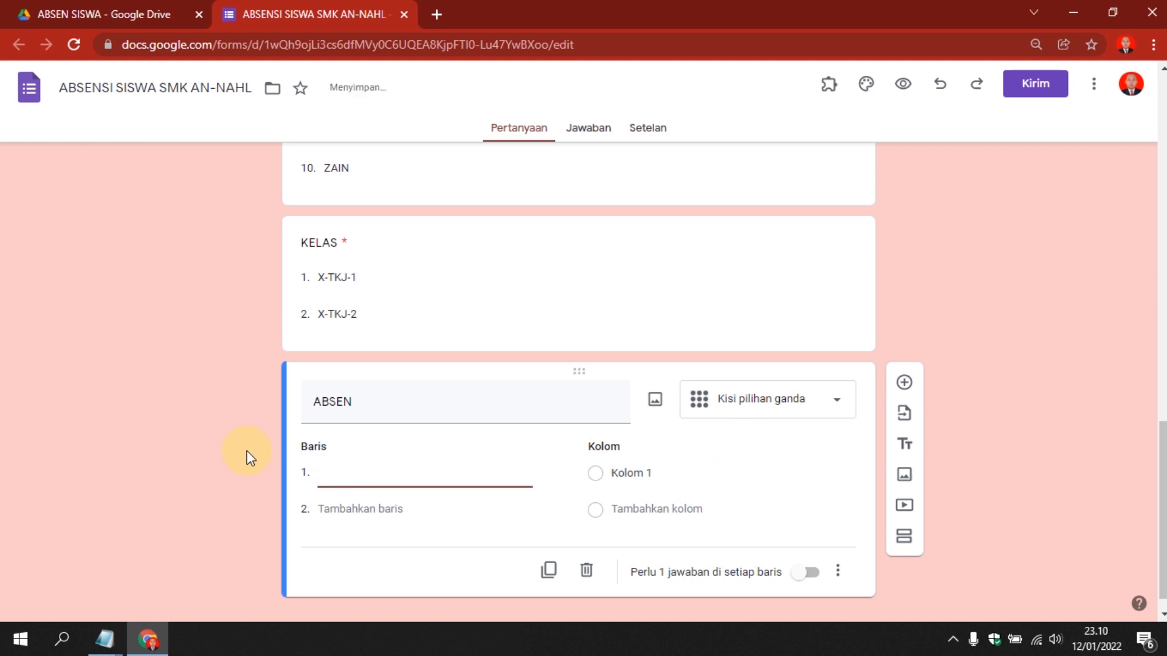
pyautogui.write('eterangan')
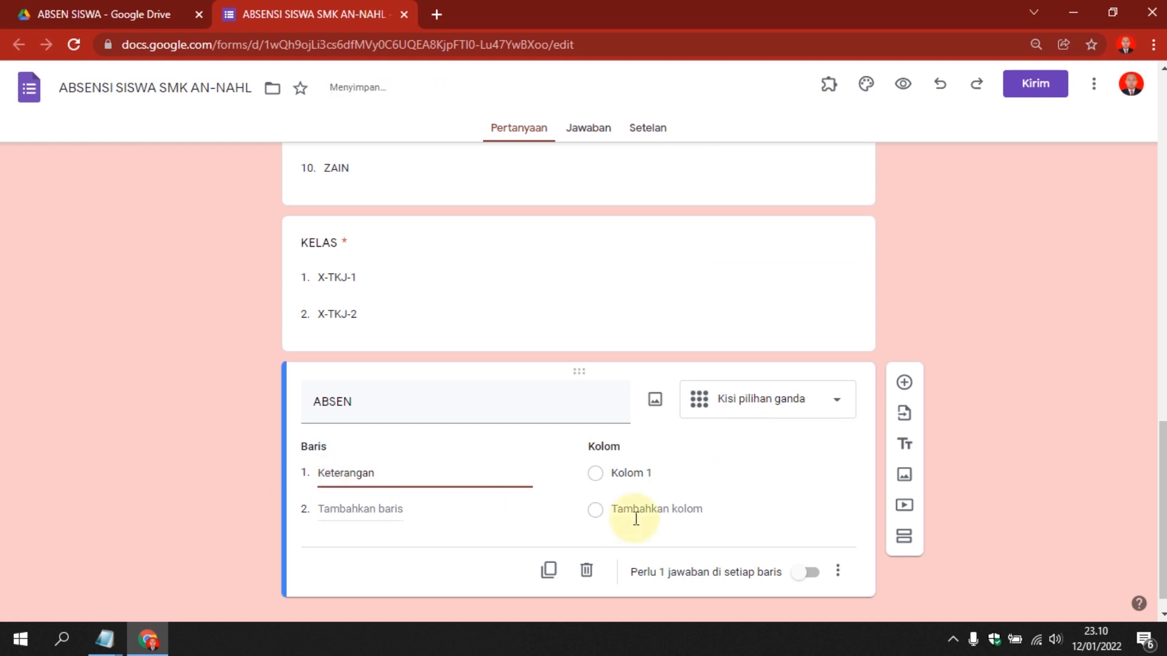
# Create the columns HADIR, IJIN and SAKIT in the ABSEN grid and require one answer in every row.
pyautogui.click(644, 473)
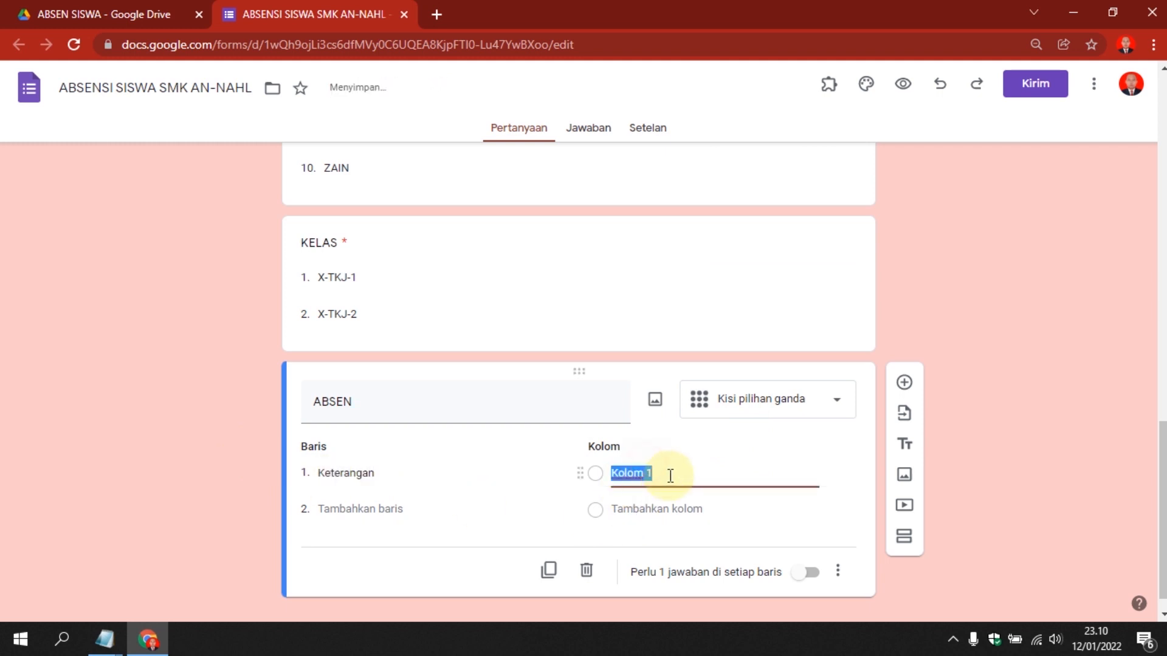
pyautogui.write('HASIR')
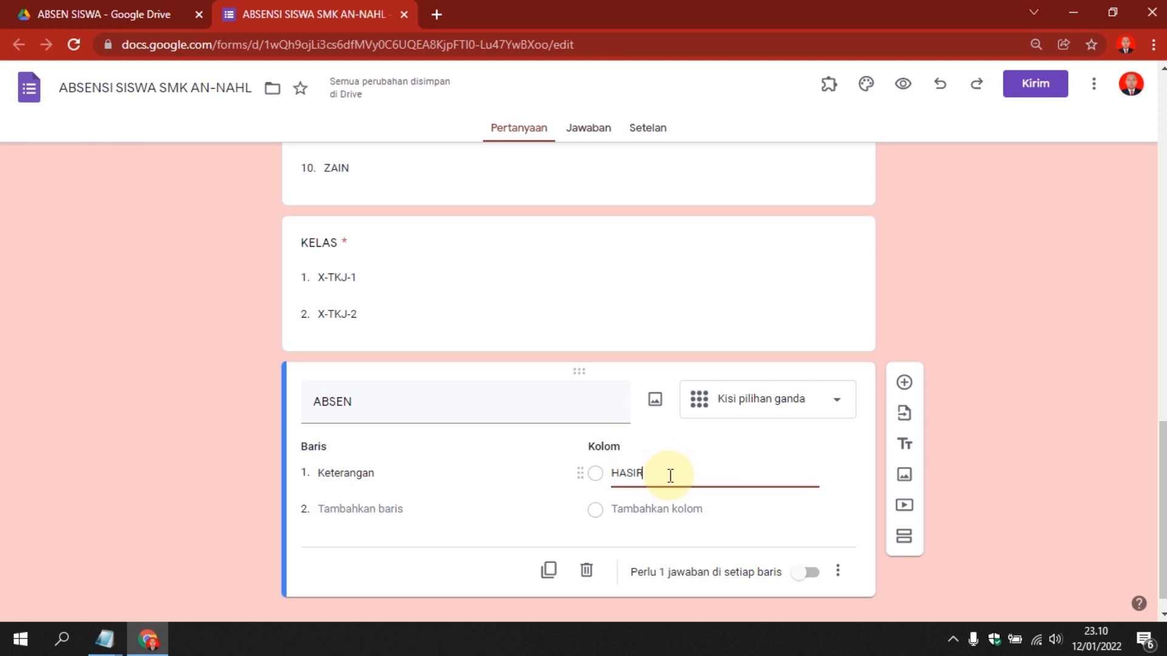
pyautogui.press('BackSpace')
pyautogui.press('BackSpace')
pyautogui.press('BackSpace')
pyautogui.write('DIR')
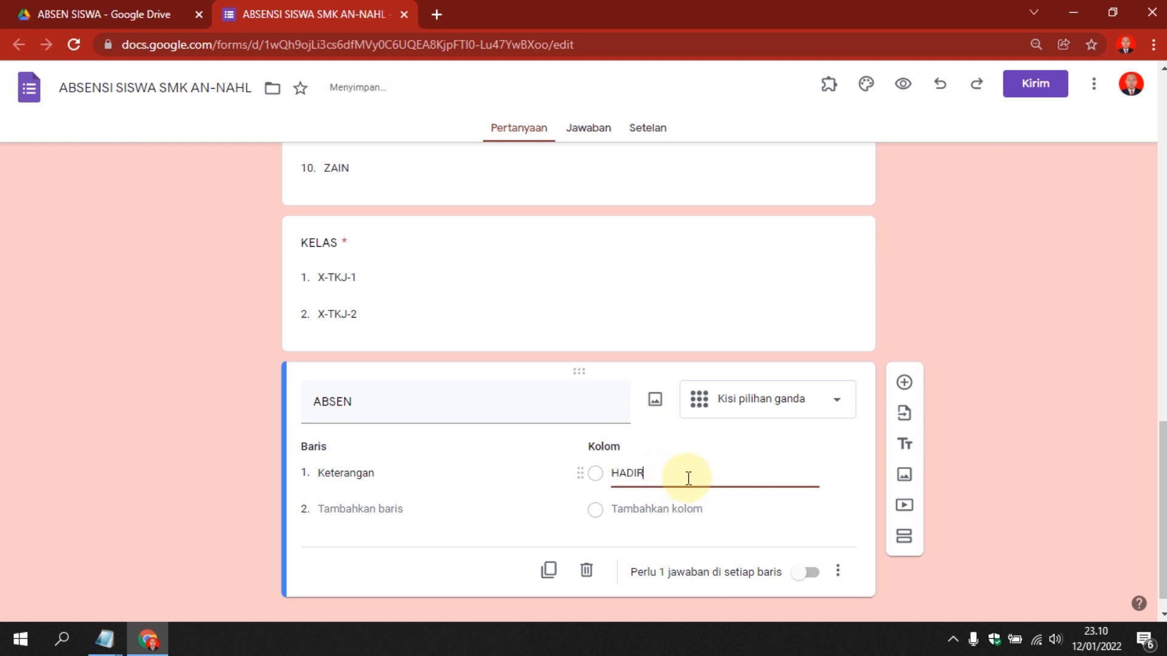
pyautogui.click(681, 512)
pyautogui.press('BackSpace')
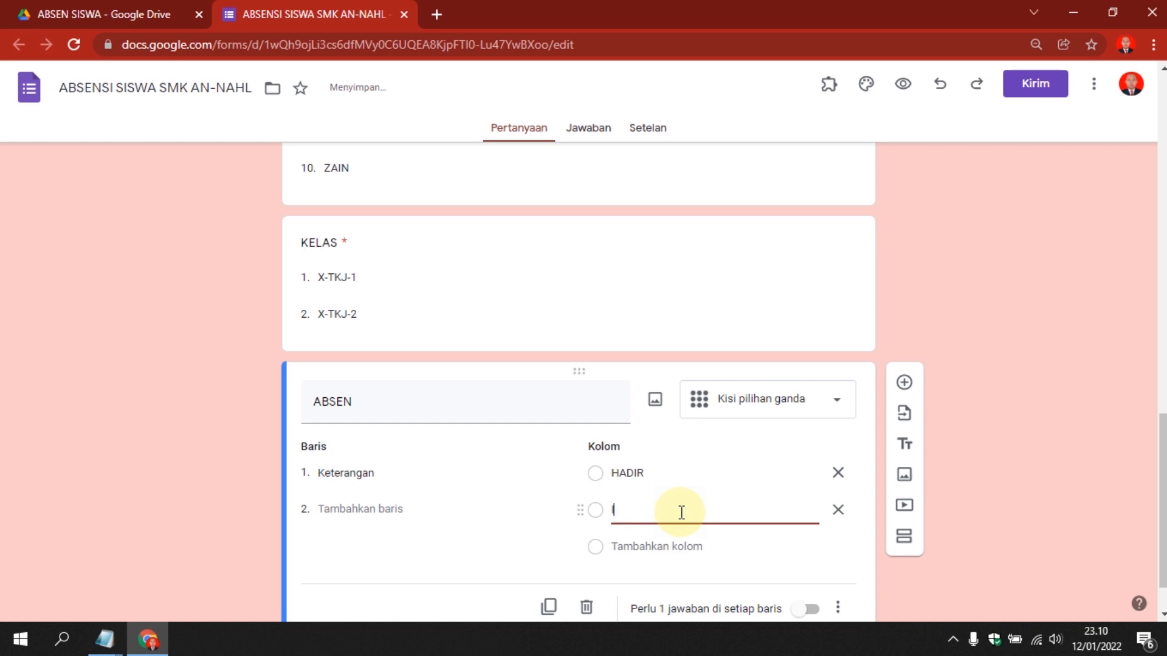
pyautogui.click(672, 547)
pyautogui.write('SAKIT')
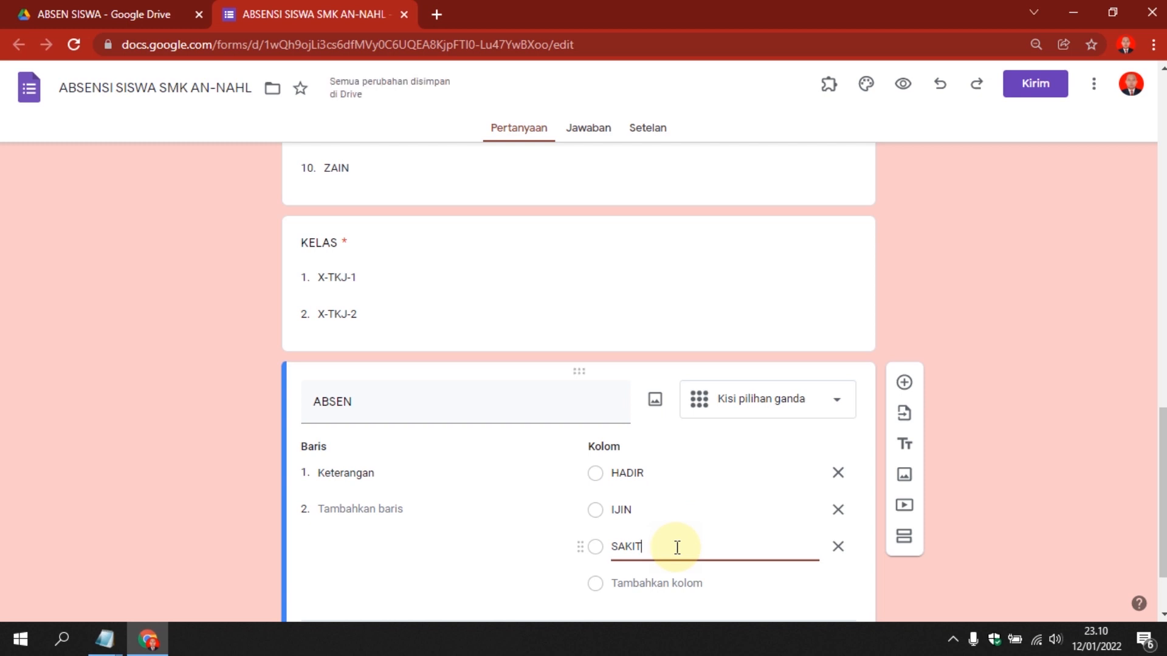
pyautogui.scroll(-1, 560, 582)
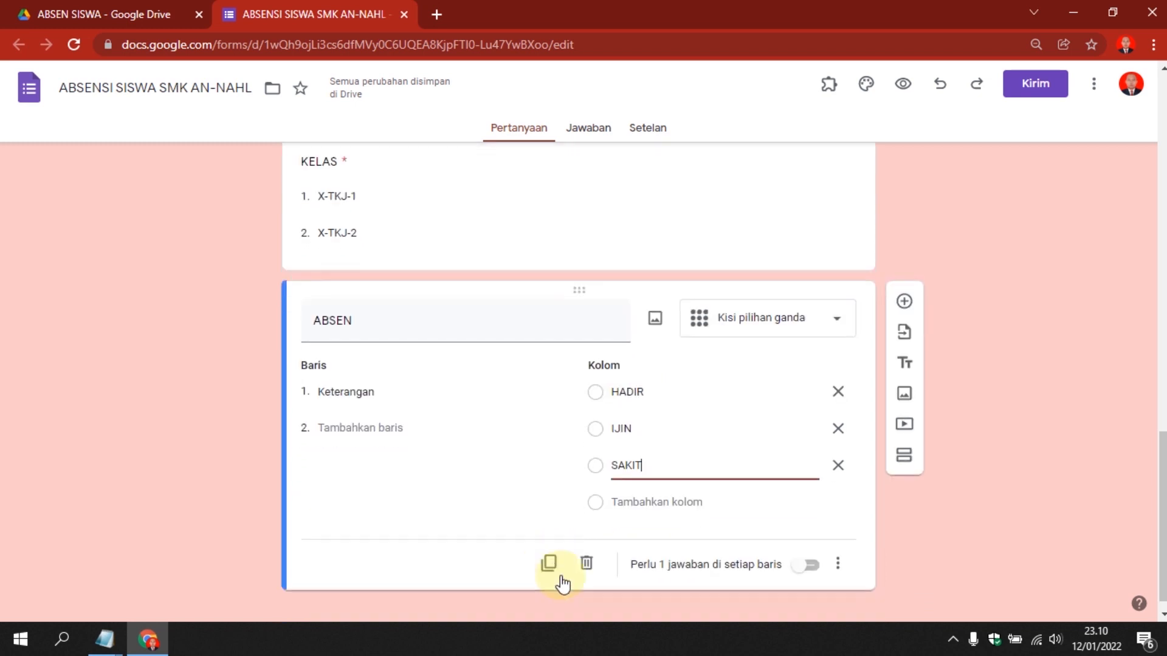
pyautogui.click(822, 562)
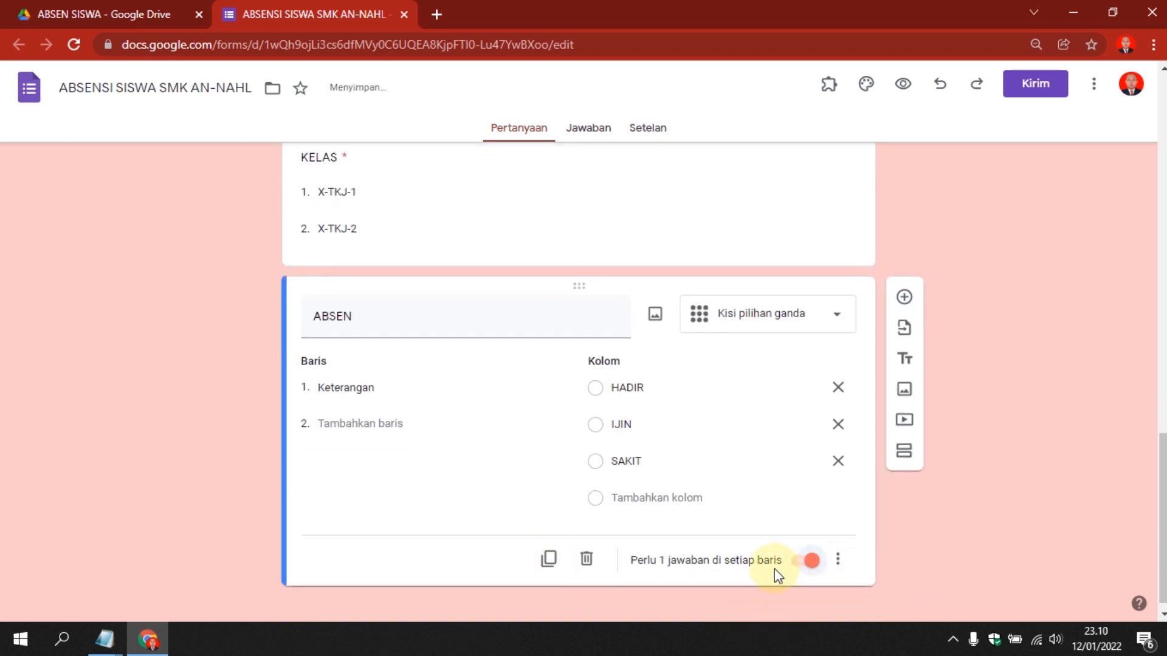
# Review the form in the editor and preview it as a respondent, checking every question down to the ABSEN grid.
pyautogui.scroll(15, 942, 534)
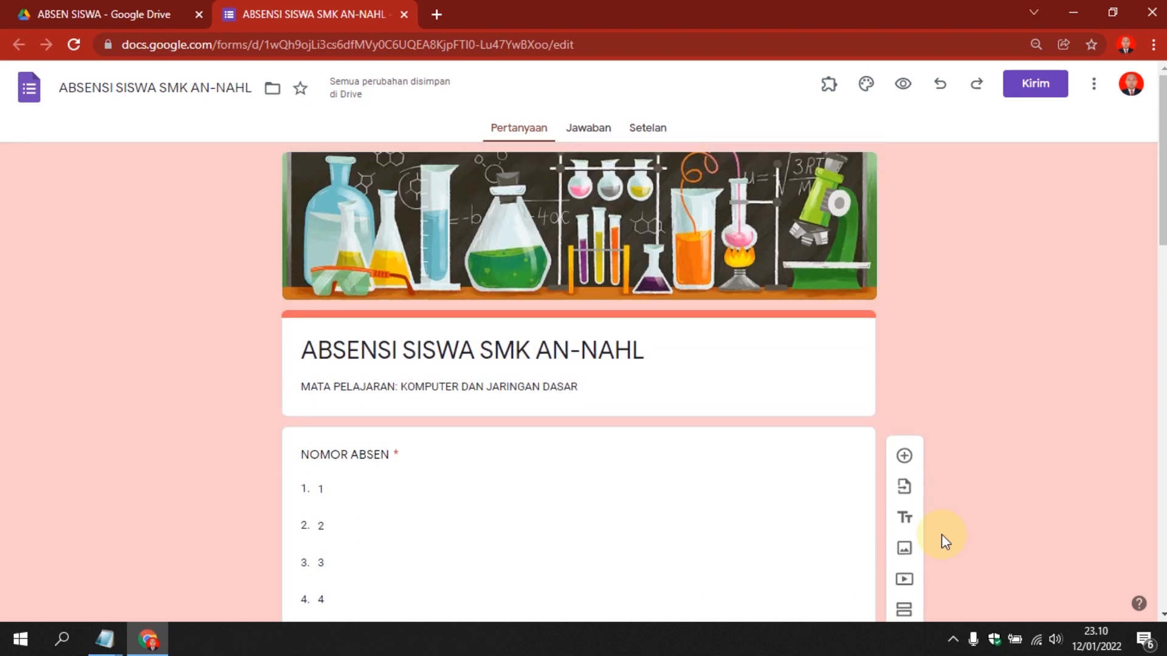
pyautogui.scroll(-15, 993, 500)
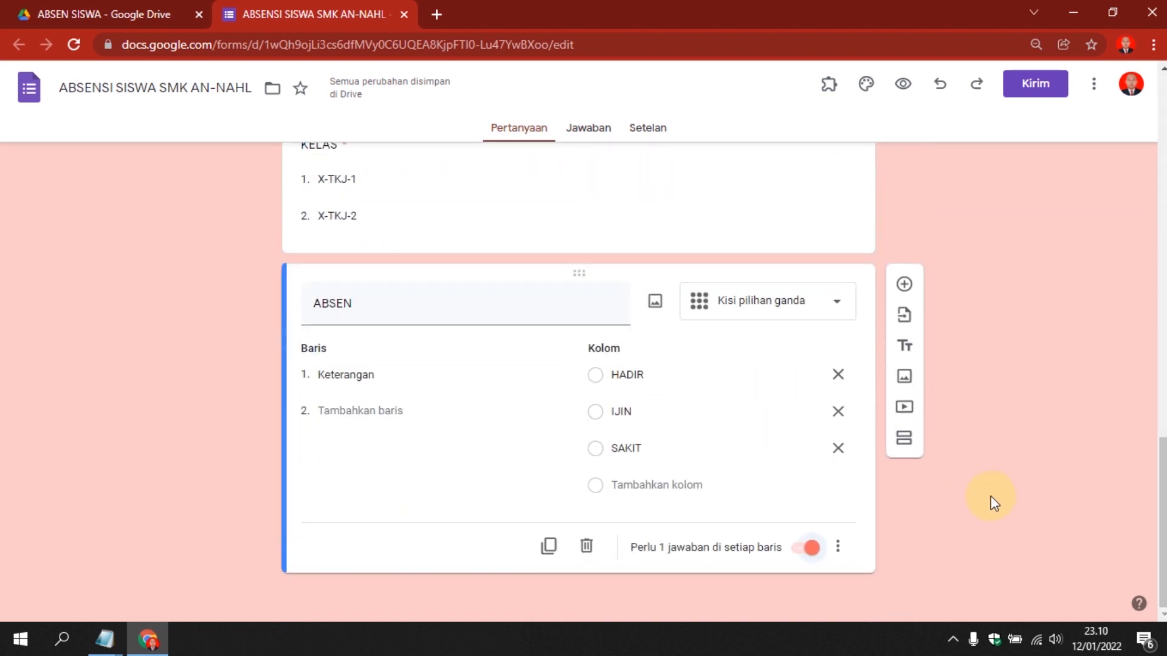
pyautogui.scroll(15, 995, 503)
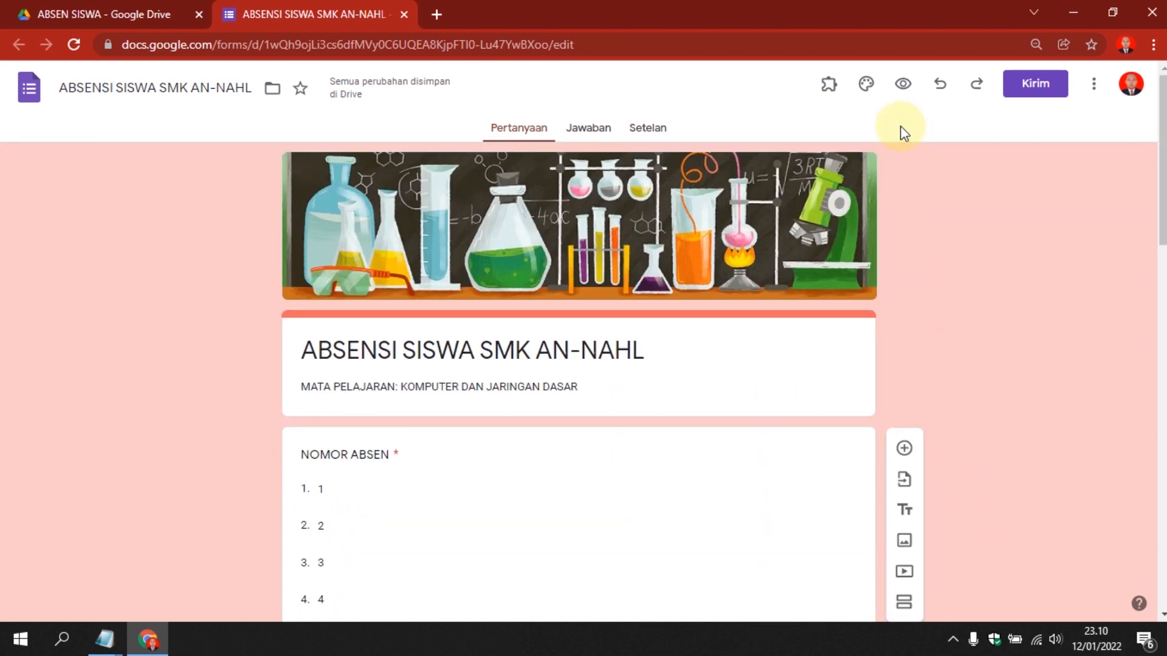
pyautogui.click(903, 85)
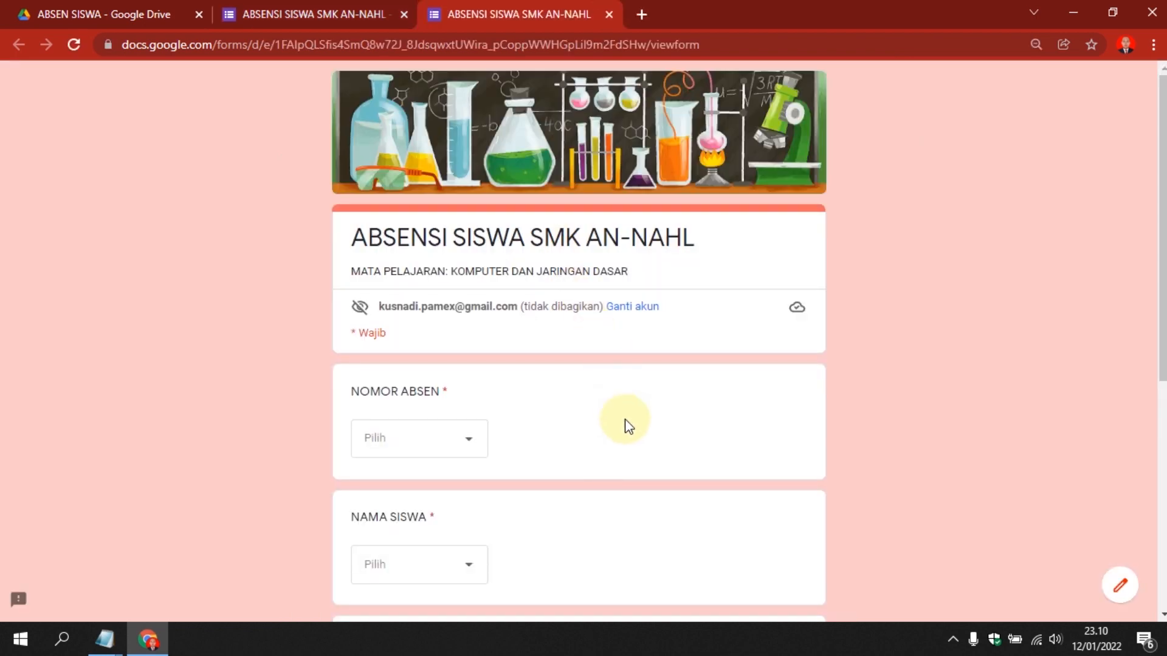
pyautogui.scroll(-7, 626, 424)
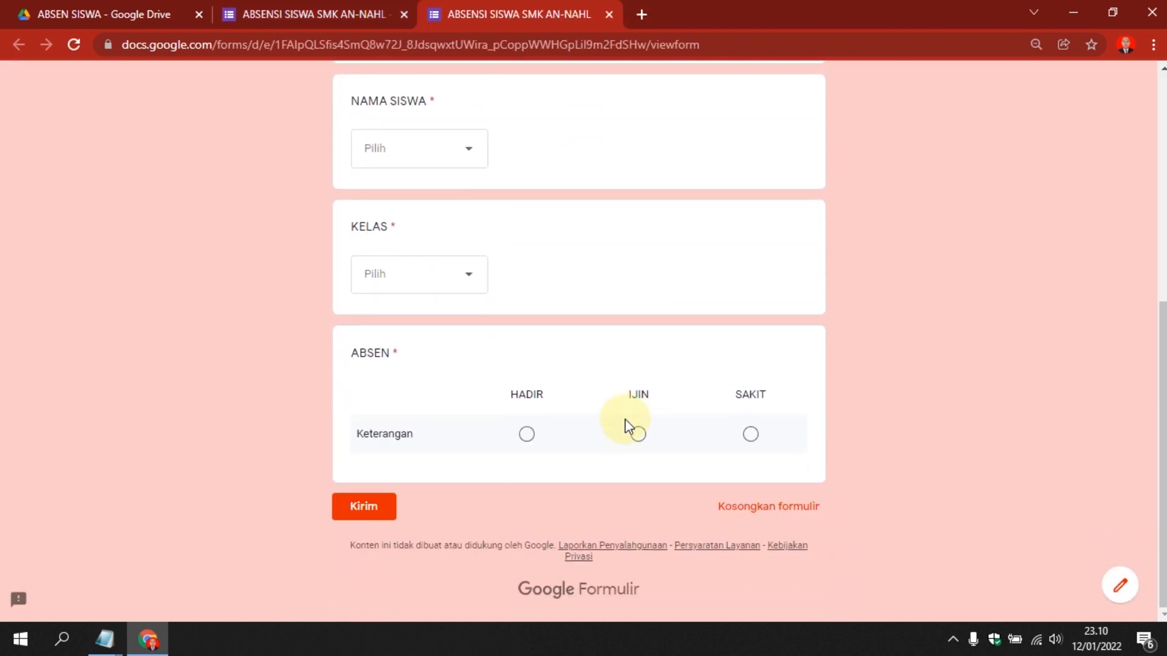
pyautogui.scroll(7, 626, 425)
# Return to the form editor and enable email address collection and response editing in the form's response settings.
pyautogui.click(277, 14)
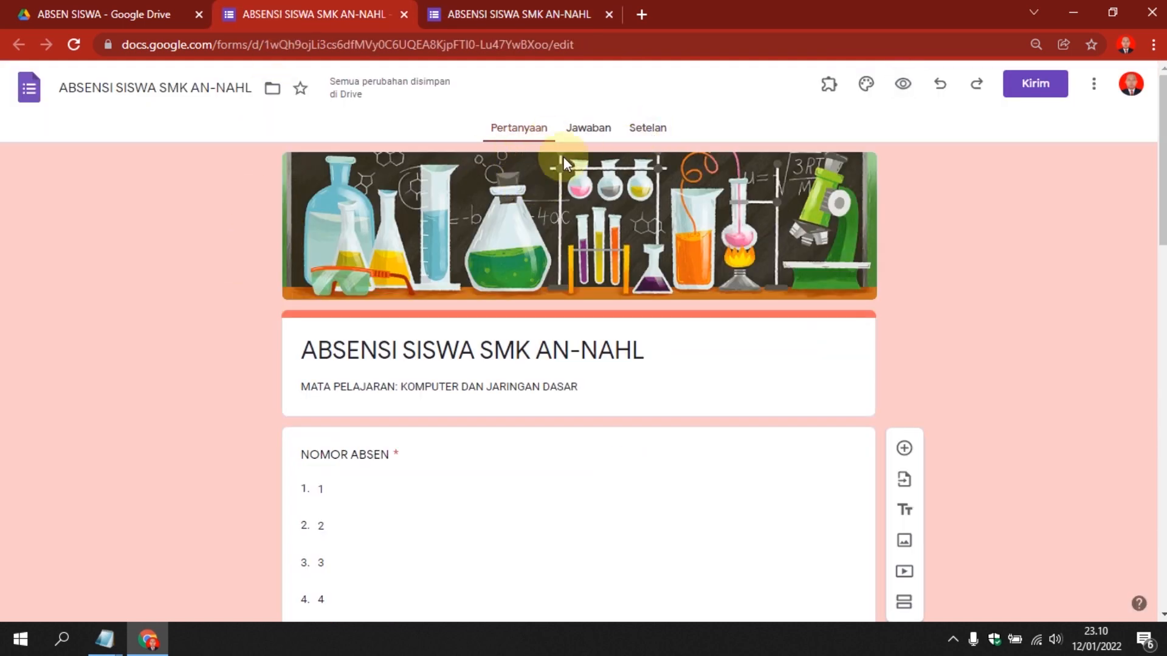
pyautogui.click(588, 130)
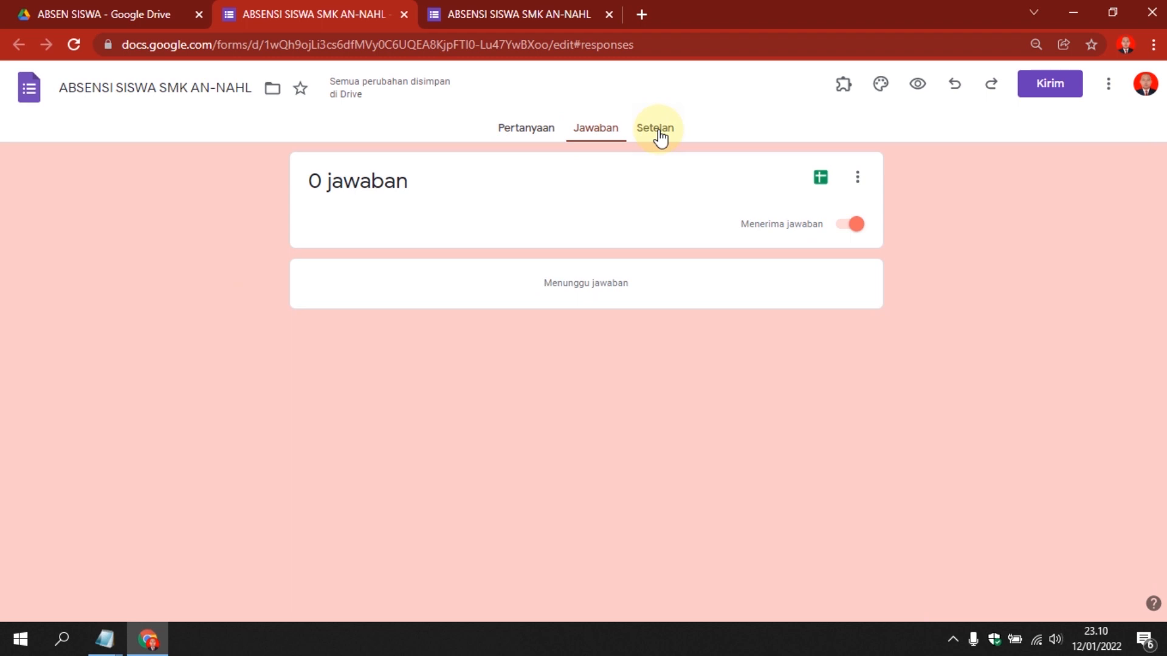
pyautogui.click(660, 137)
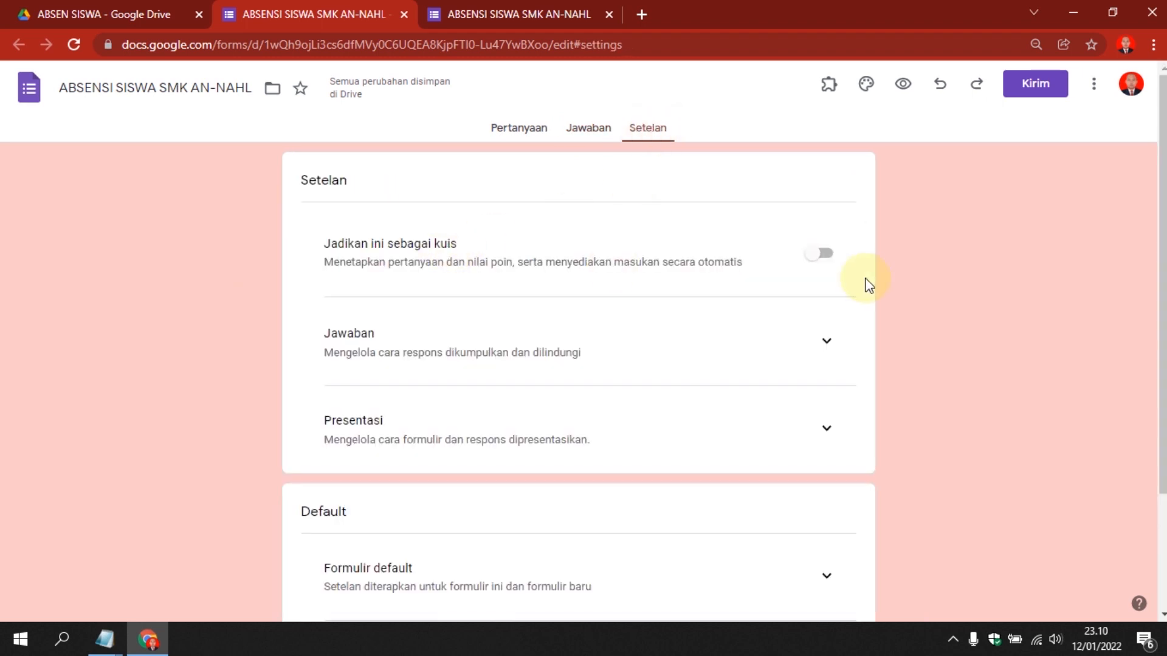
pyautogui.click(826, 347)
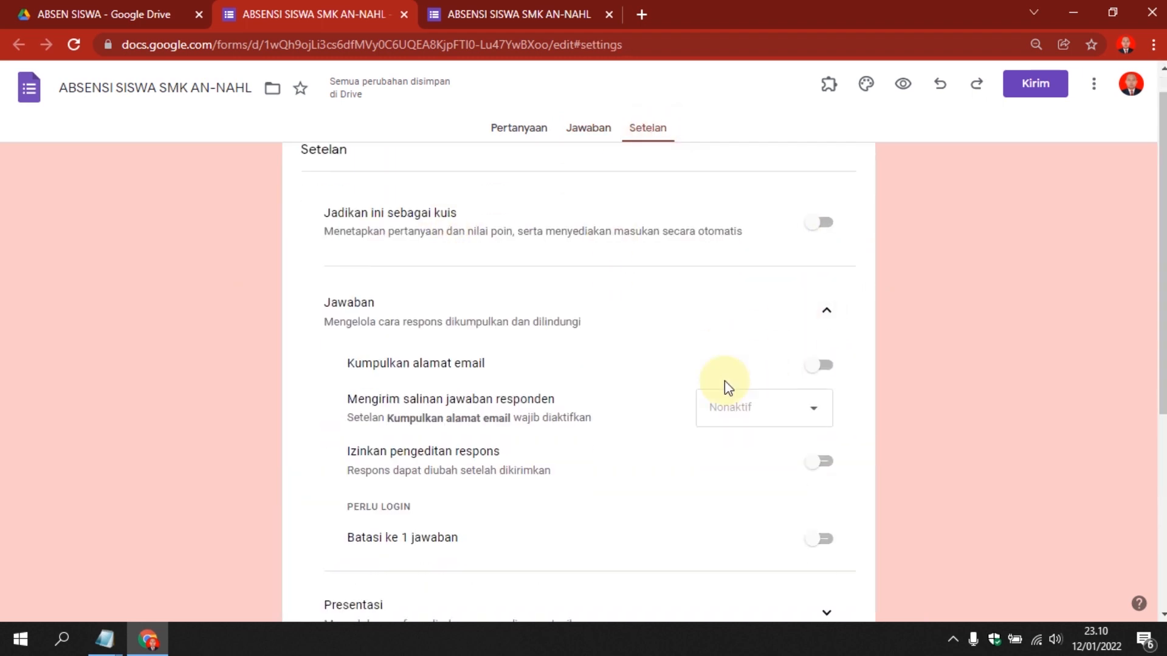
pyautogui.click(824, 225)
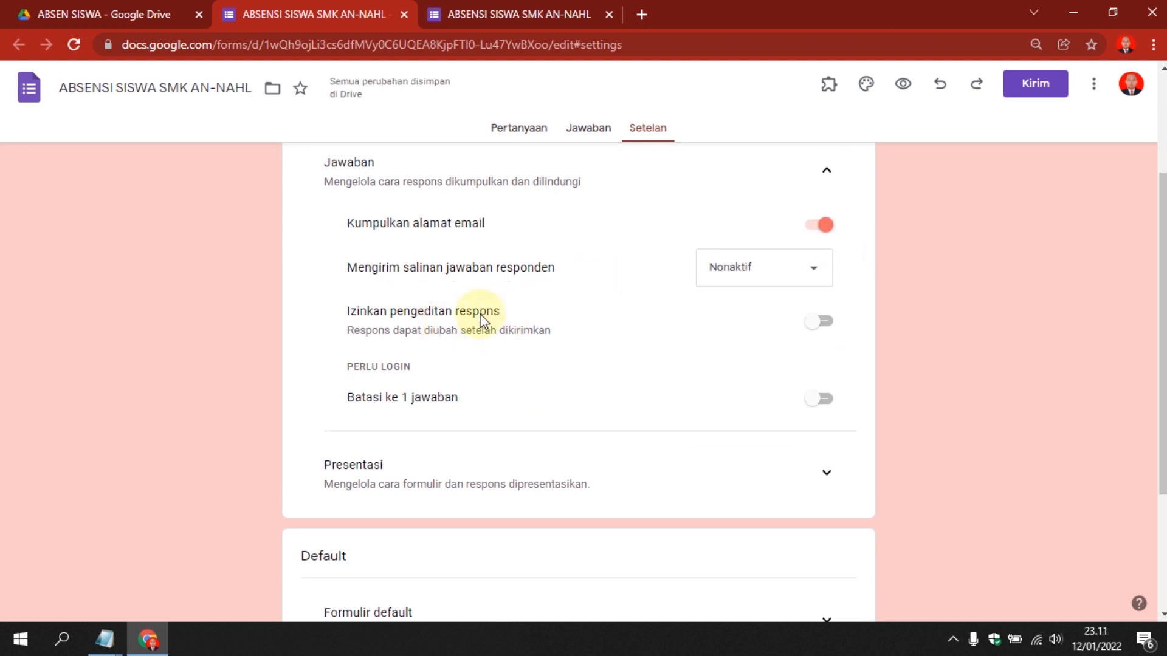
pyautogui.click(825, 326)
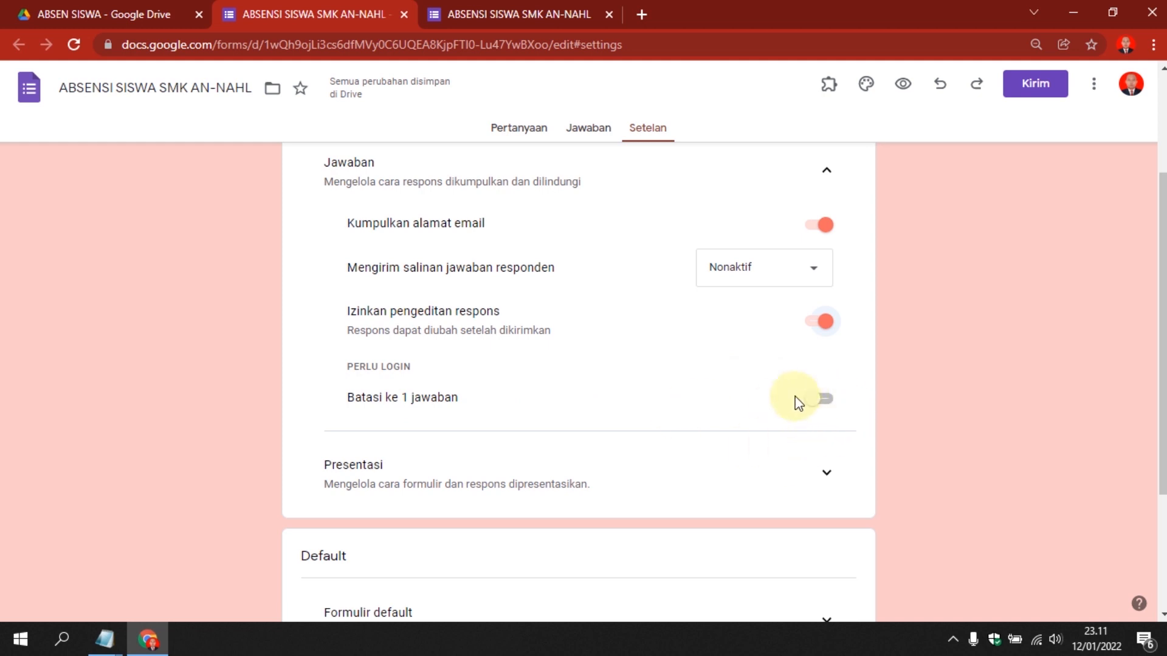
# Turn off the link for submitting another response (Tampilkan link untuk menyerahkan jawaban lain) in the form's presentation settings.
pyautogui.scroll(-3, 798, 403)
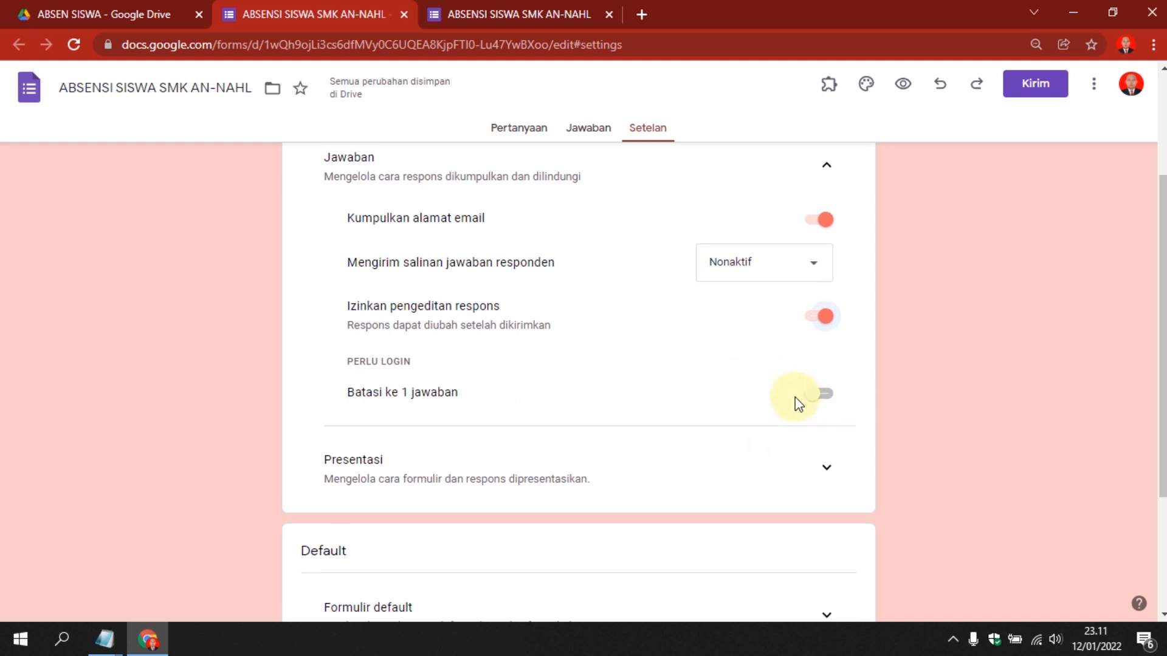
pyautogui.scroll(1, 798, 403)
pyautogui.scroll(-2, 798, 404)
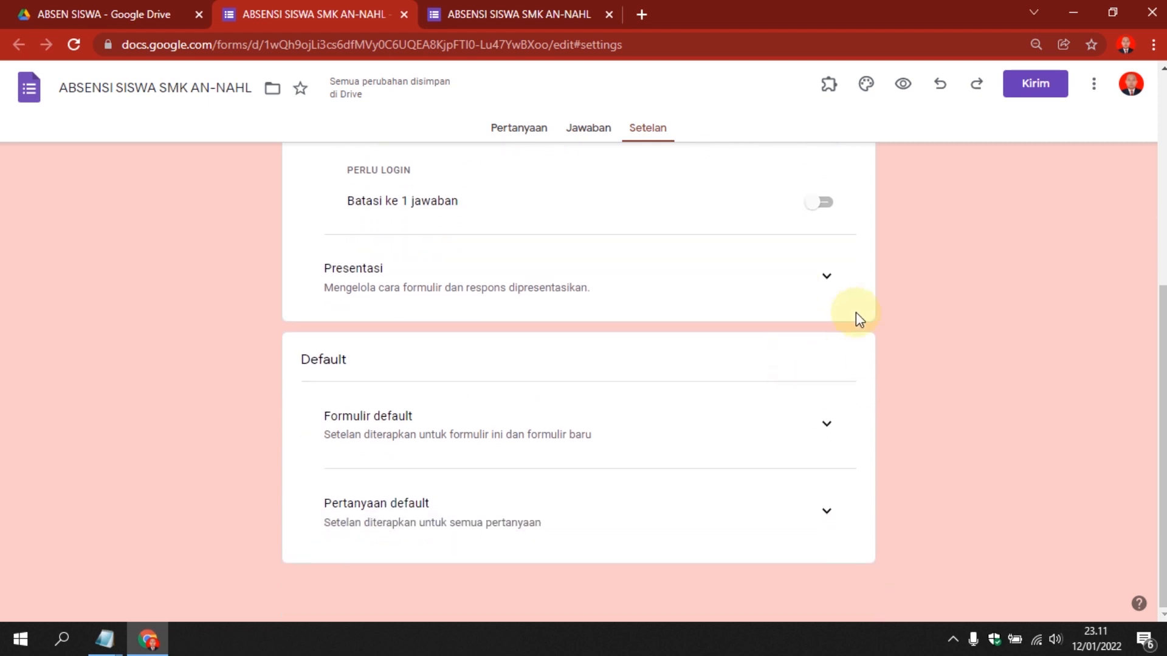
pyautogui.click(828, 277)
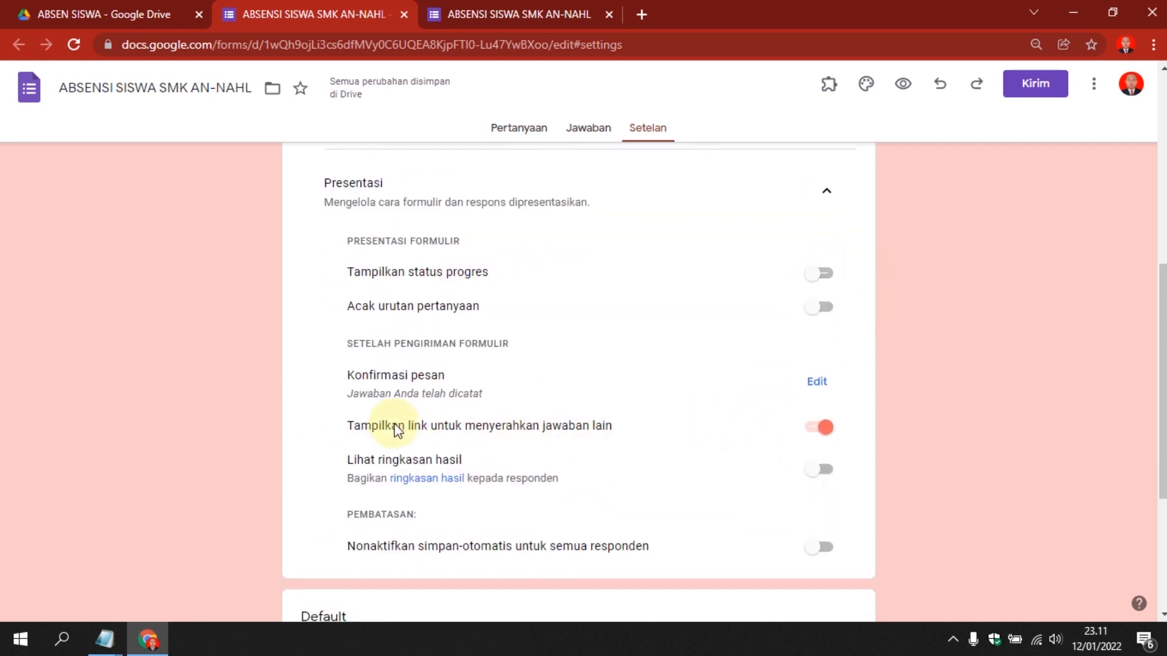
pyautogui.click(813, 431)
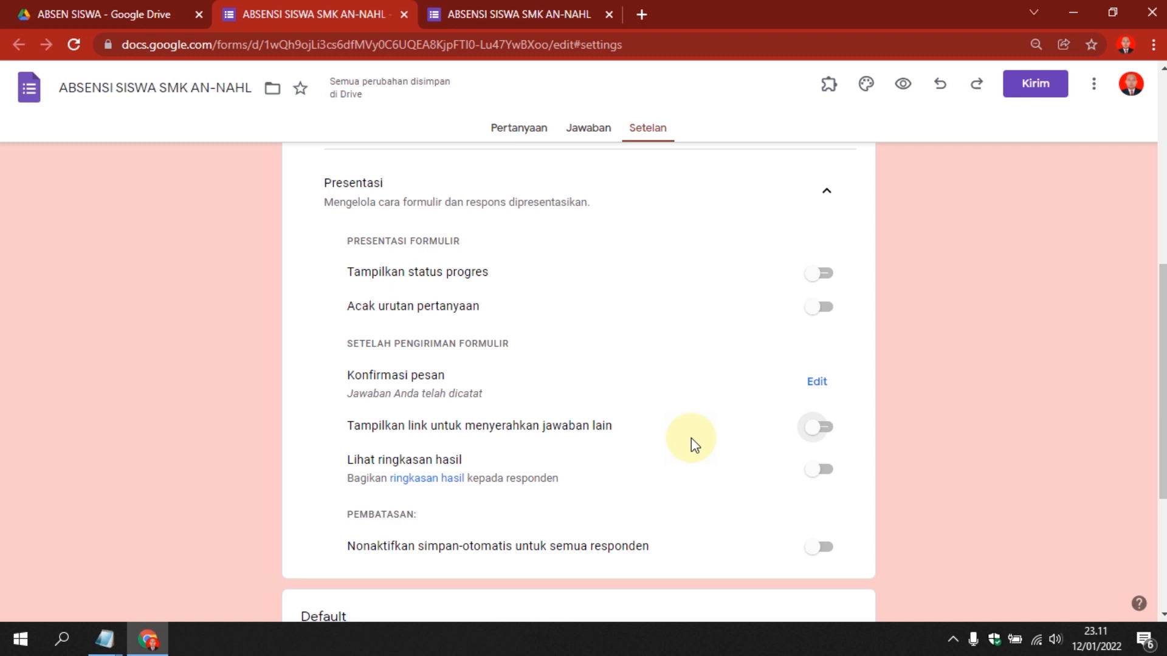
pyautogui.scroll(-3, 691, 439)
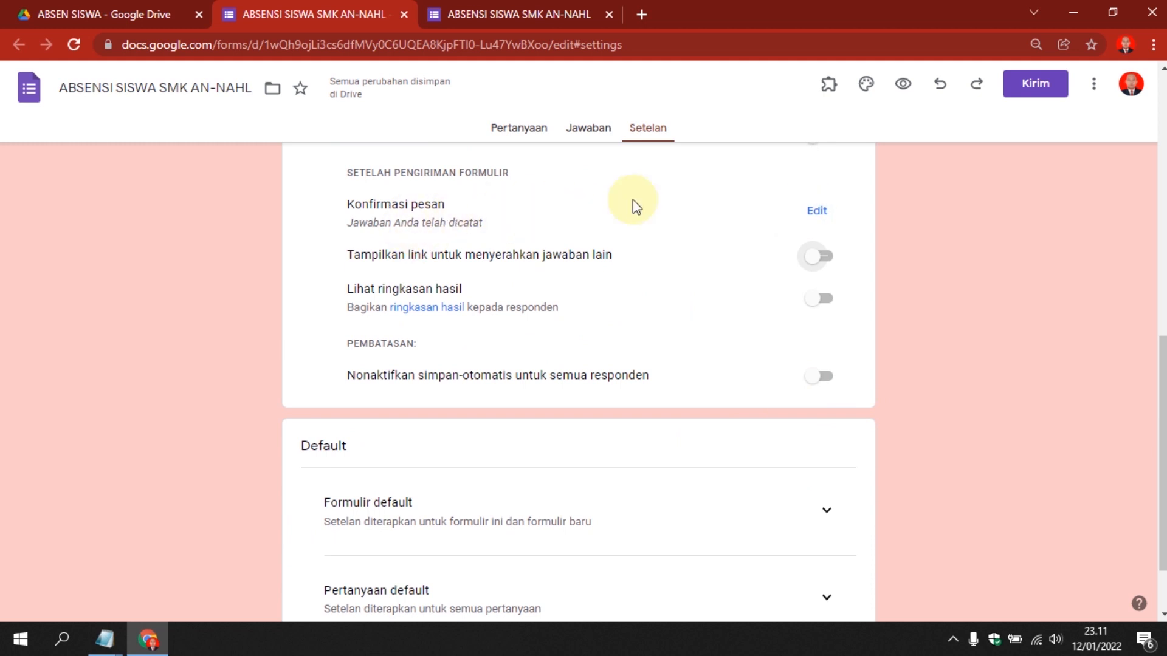
# Set the form's confirmation message to "Absen sudah dicatat, silahkan lakukkan absen kembali pada pertemuan berikutnya." and save it.
pyautogui.click(815, 214)
pyautogui.click(480, 213)
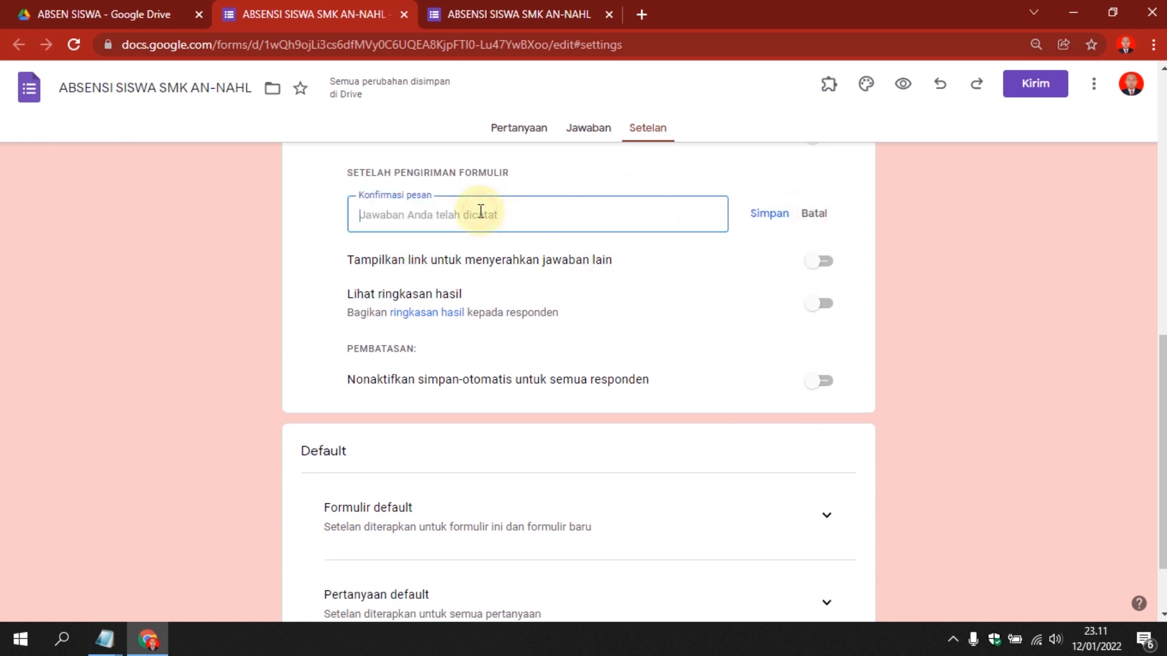
pyautogui.write('Abs')
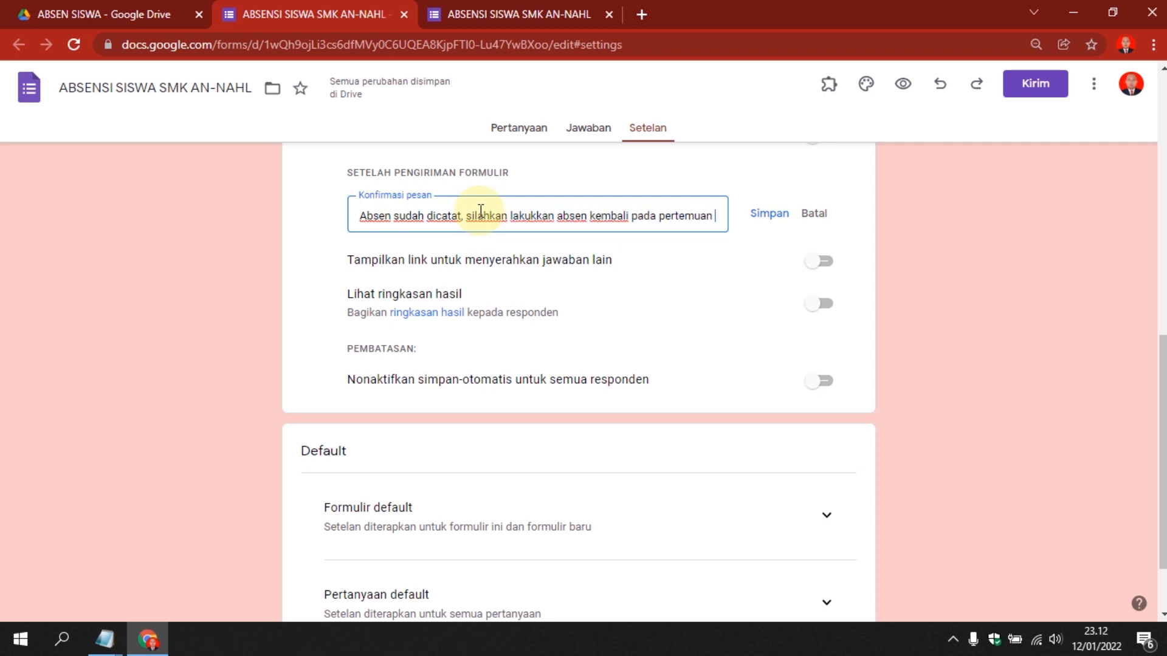
pyautogui.write('berikutnya')
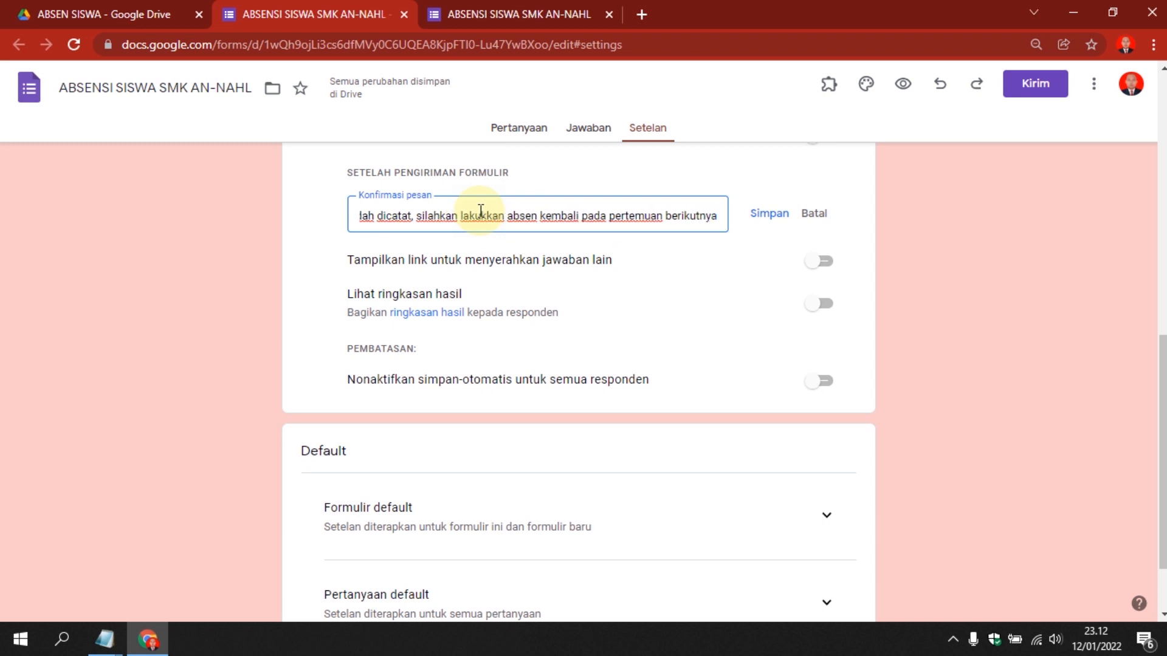
pyautogui.write('.')
pyautogui.click(769, 214)
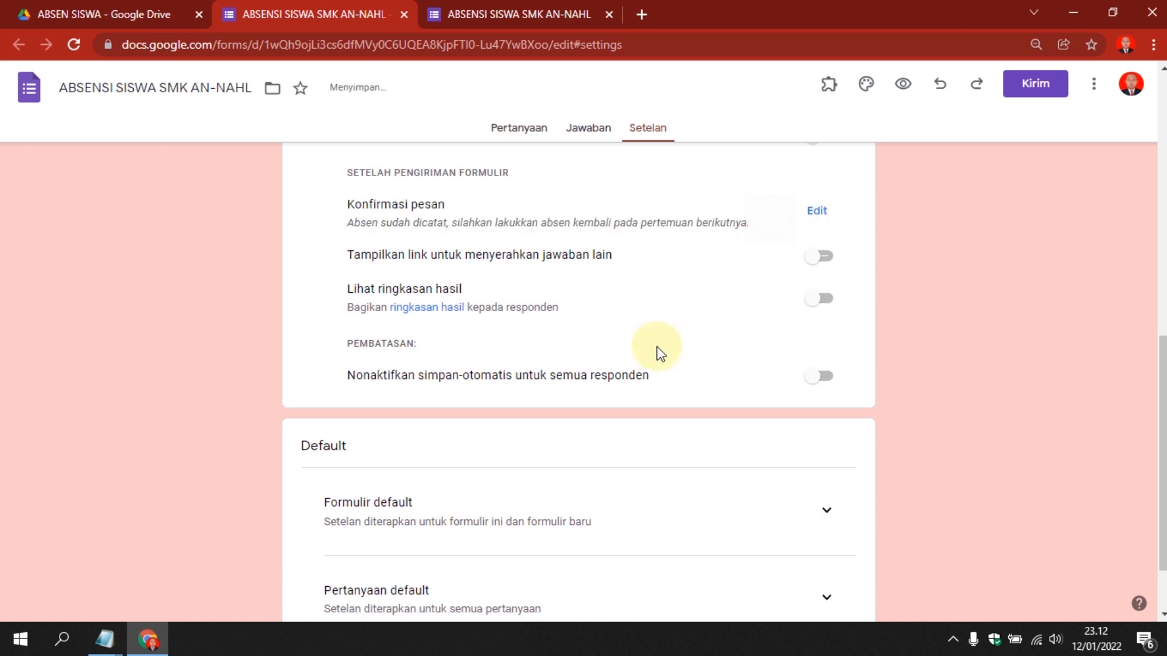
# Examine the default form and question settings, and return to the form's questions to look over the Email and NOMOR ABSEN items.
pyautogui.scroll(-2, 656, 353)
pyautogui.click(826, 425)
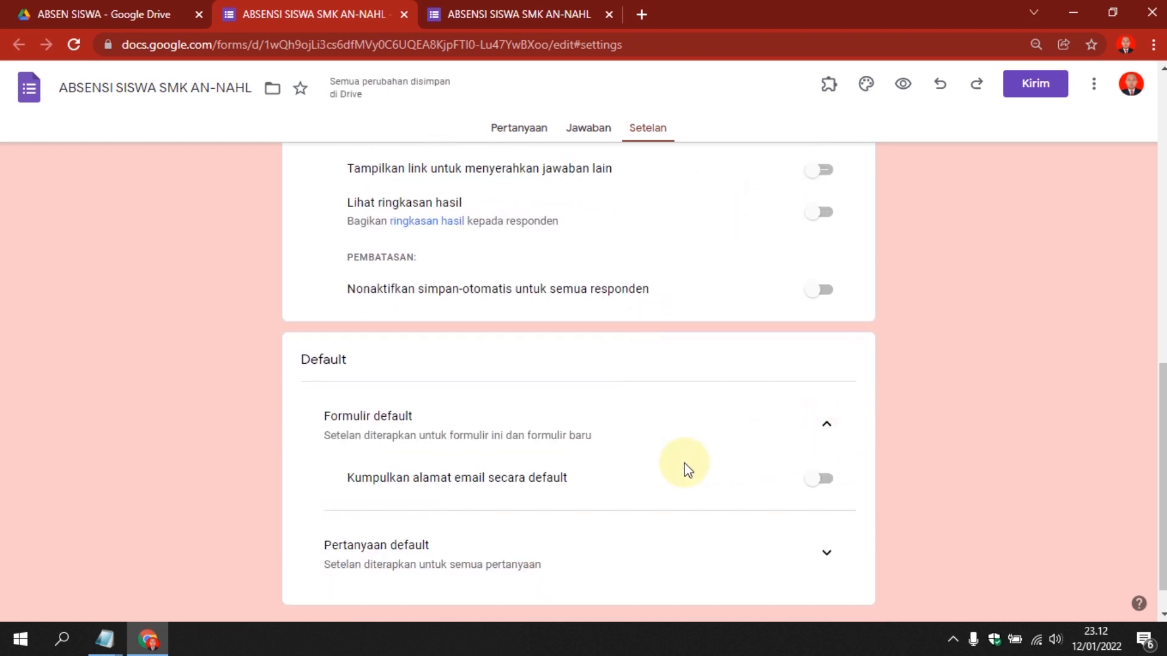
pyautogui.scroll(-1, 577, 461)
pyautogui.click(826, 510)
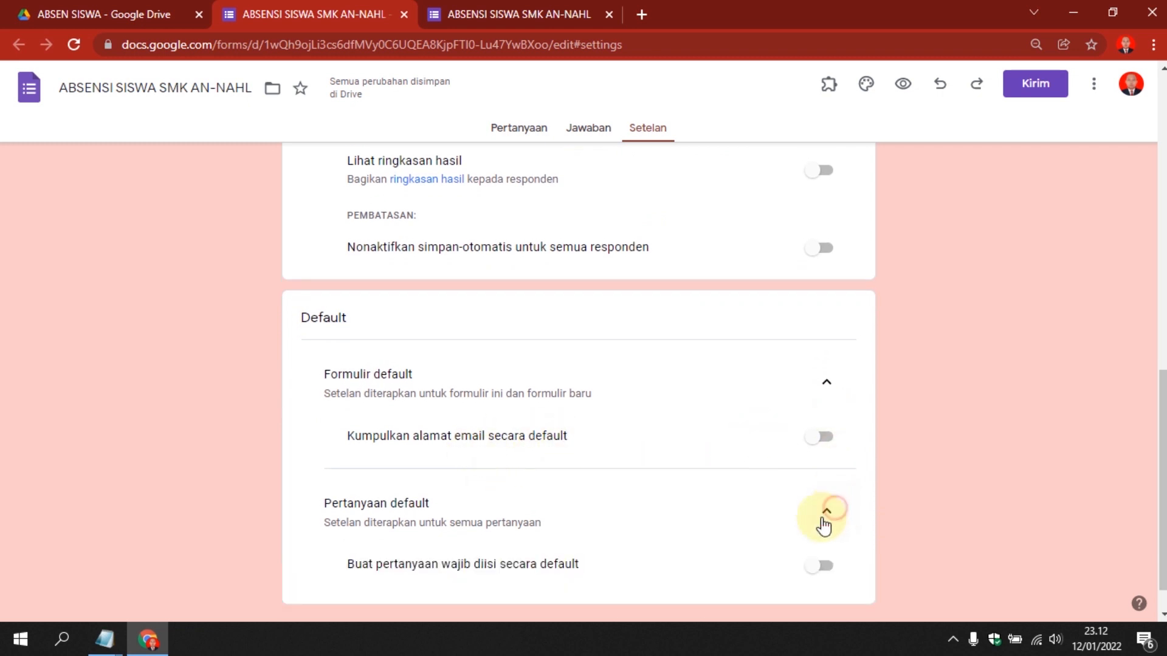
pyautogui.scroll(-1, 672, 535)
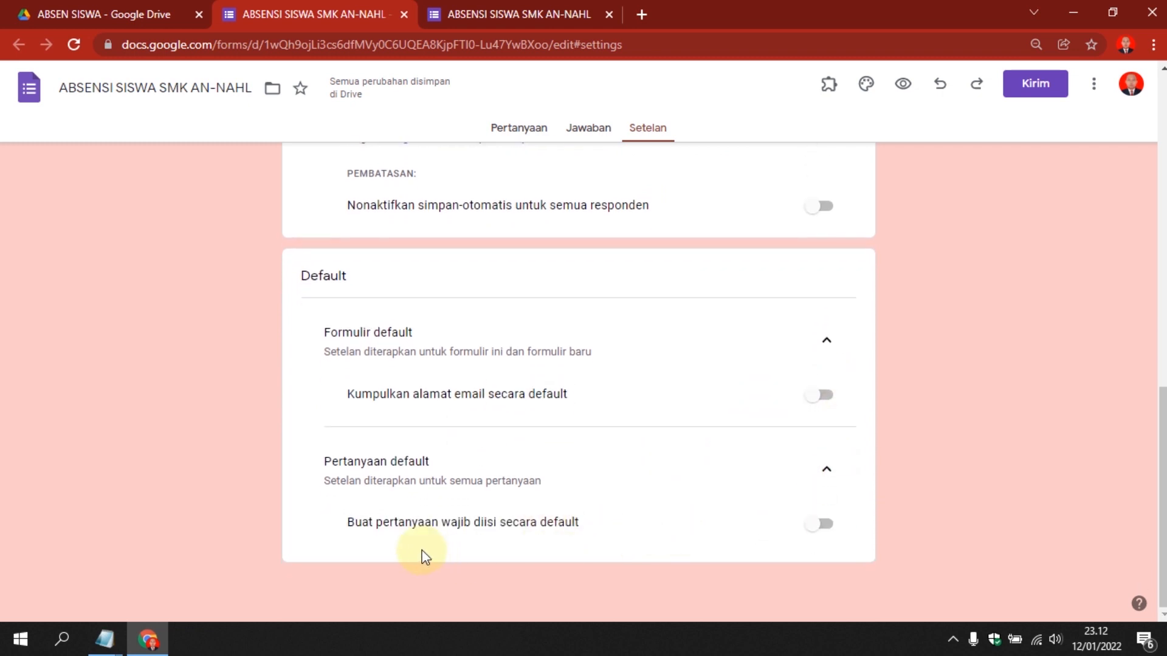
pyautogui.scroll(15, 654, 532)
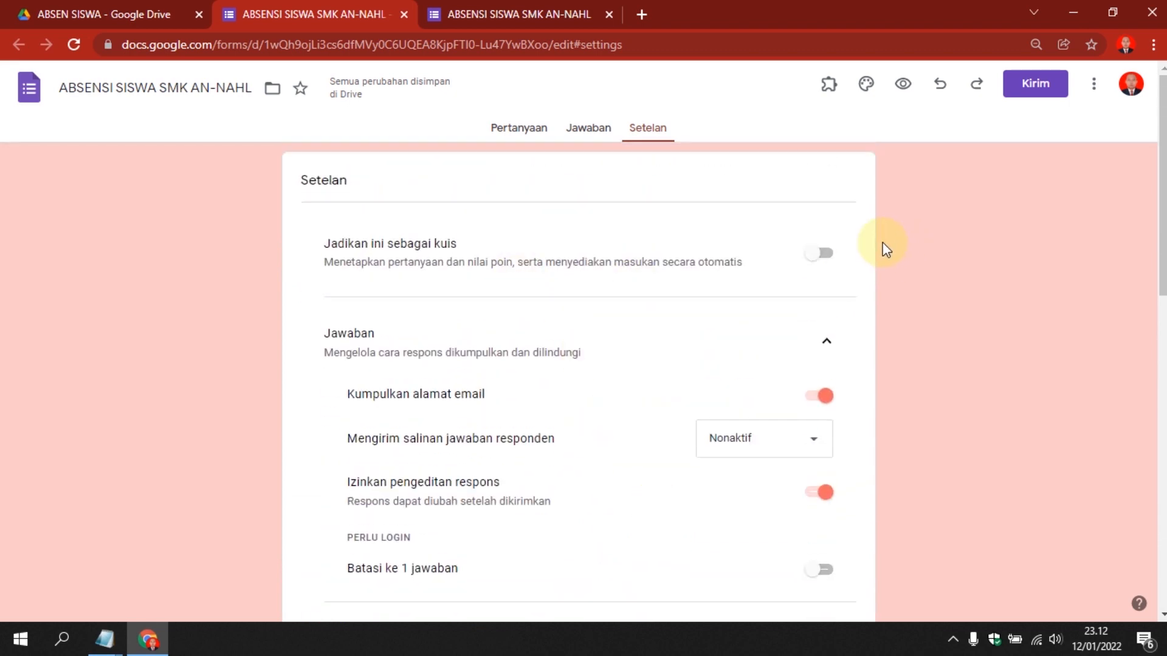
pyautogui.click(524, 129)
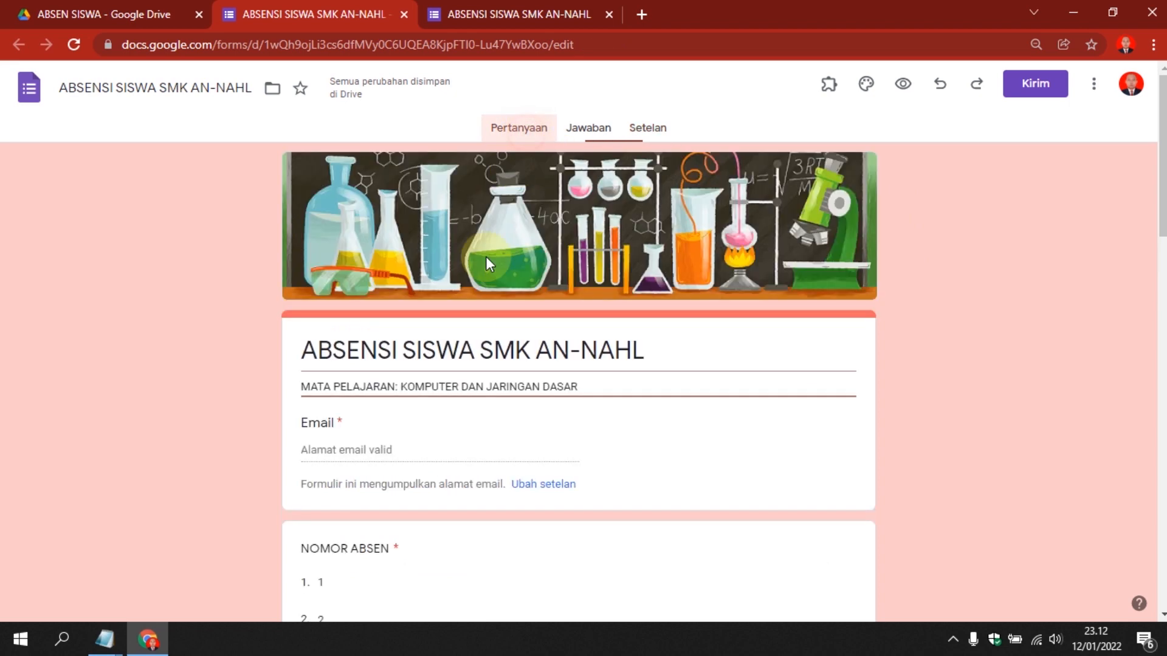
pyautogui.scroll(-4, 589, 454)
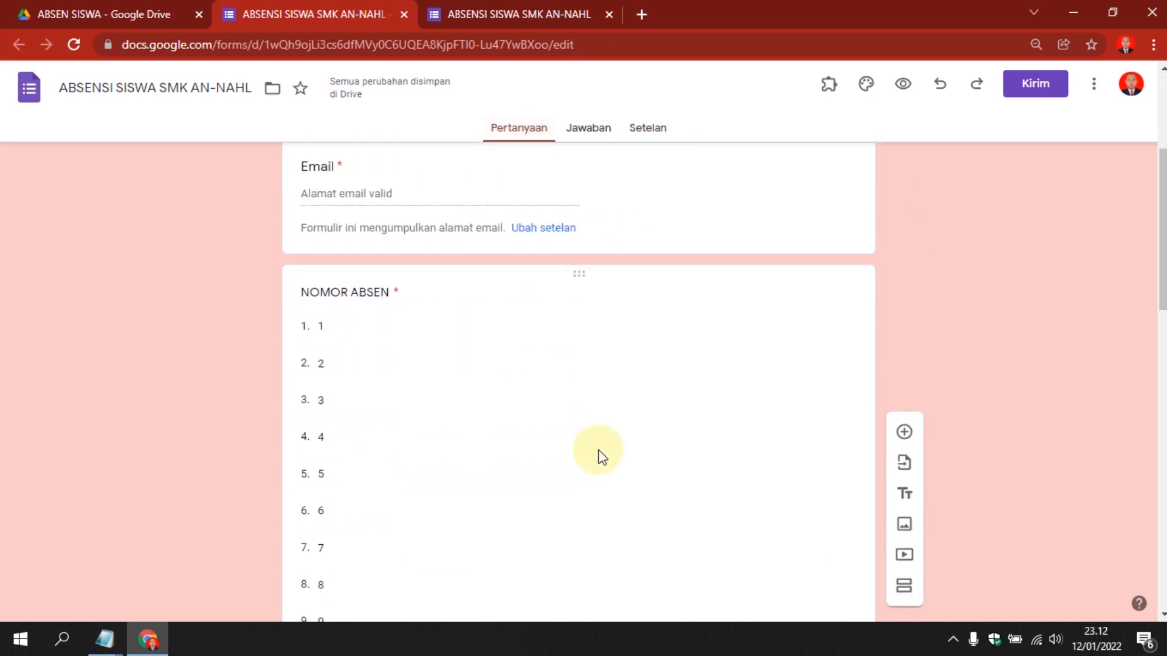
# Generate a shortened sharing link for the form, copy it to the clipboard and close the send dialog.
pyautogui.click(1033, 93)
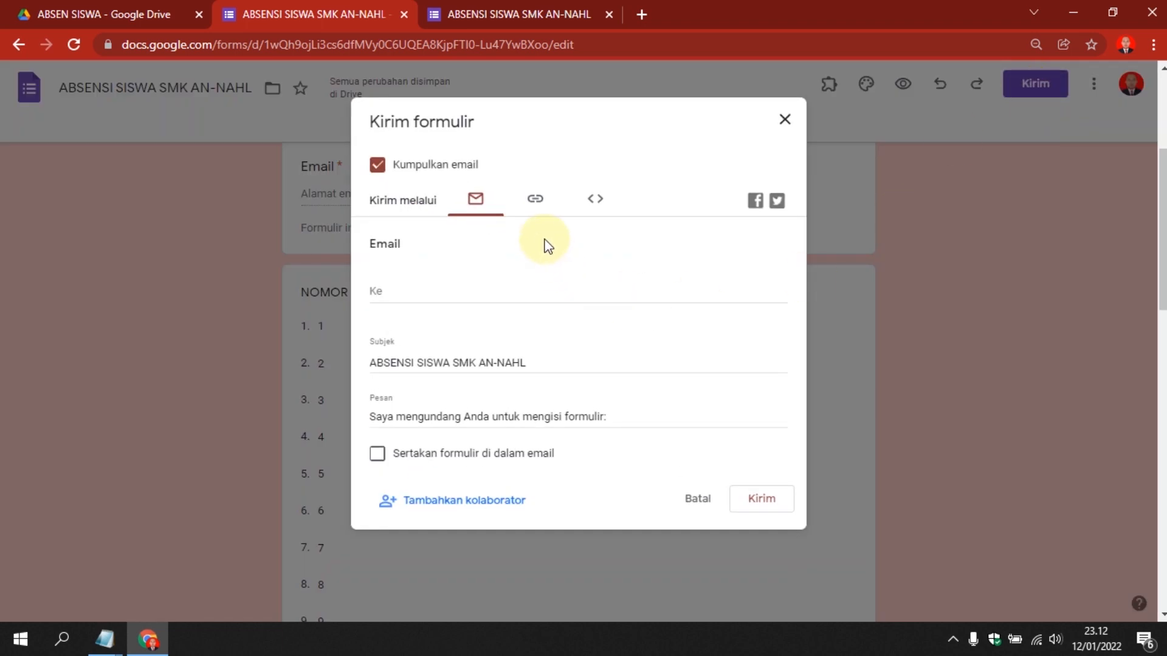
pyautogui.click(535, 206)
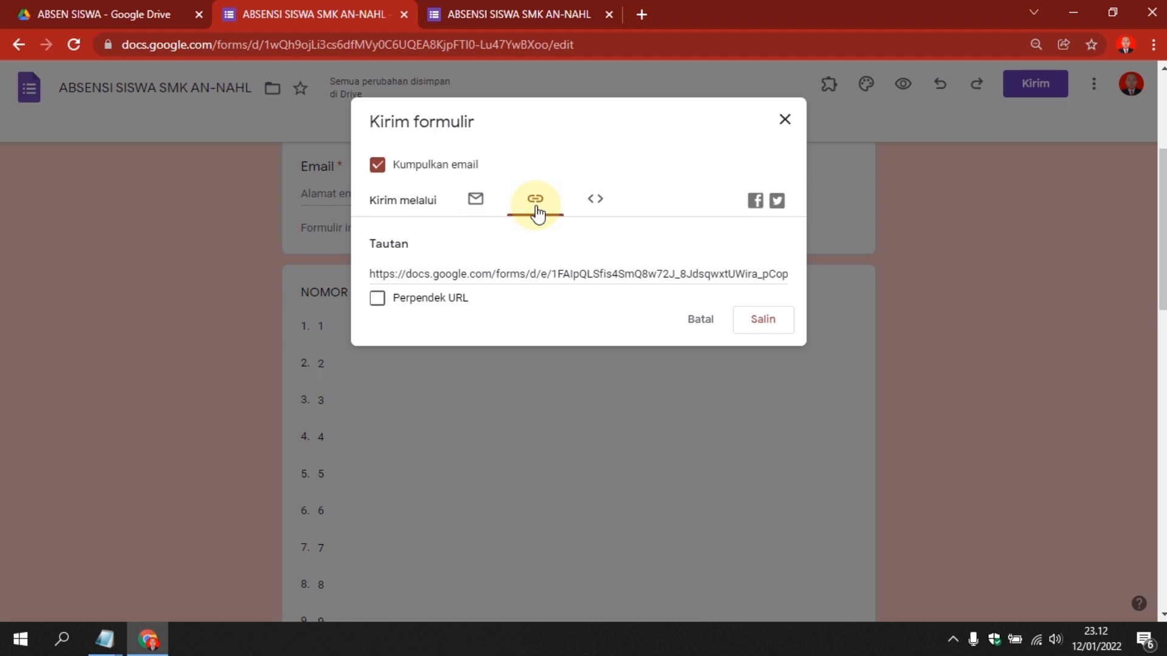
pyautogui.click(475, 206)
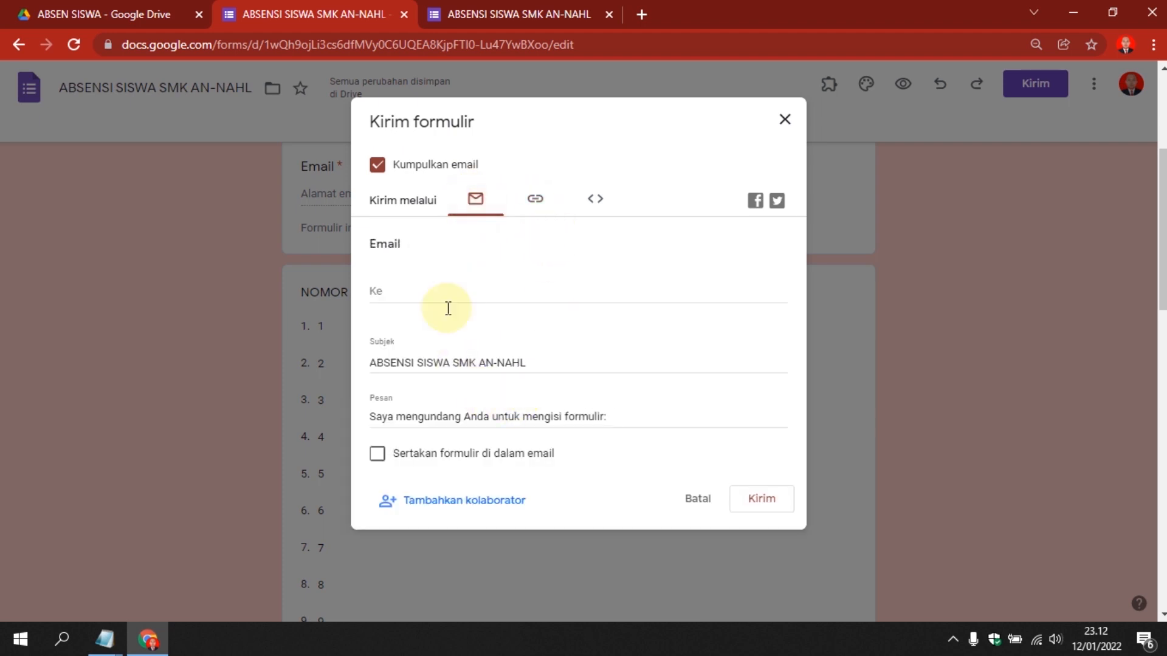
pyautogui.click(534, 204)
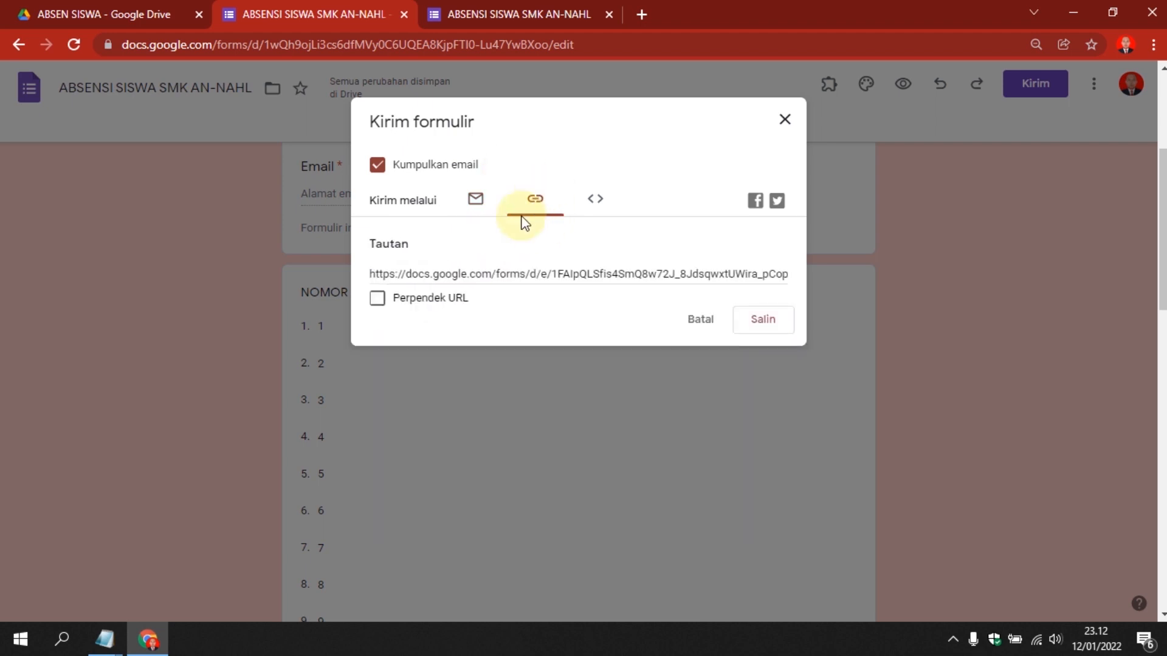
pyautogui.click(377, 307)
pyautogui.hotkey('ctrl', 'c')
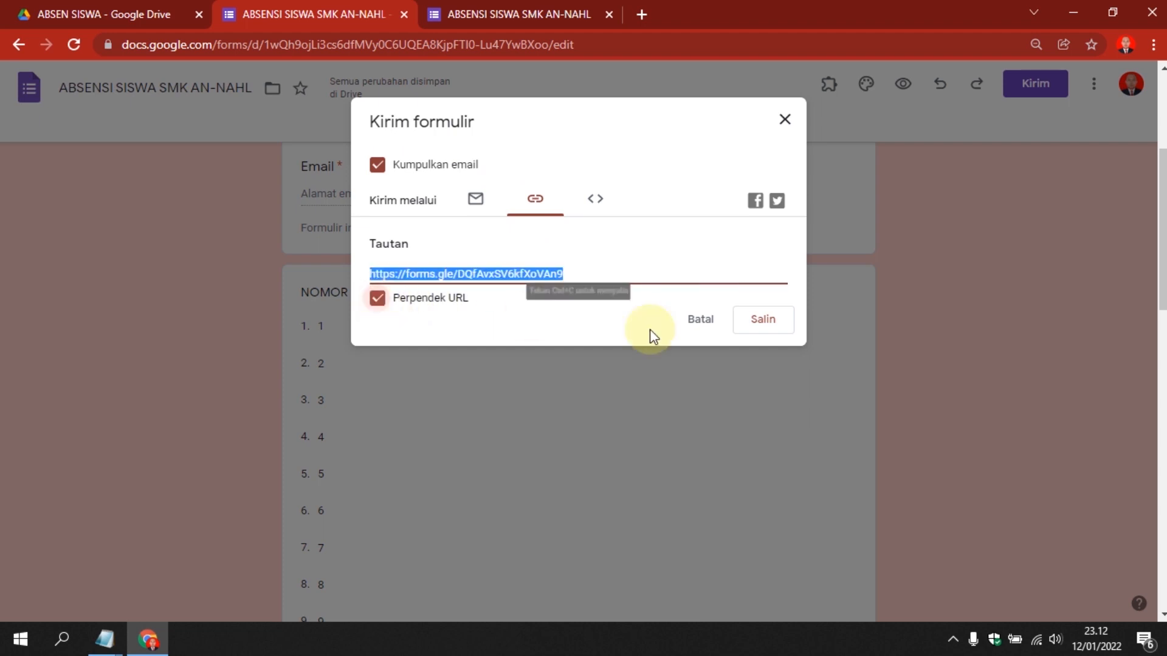
pyautogui.click(761, 320)
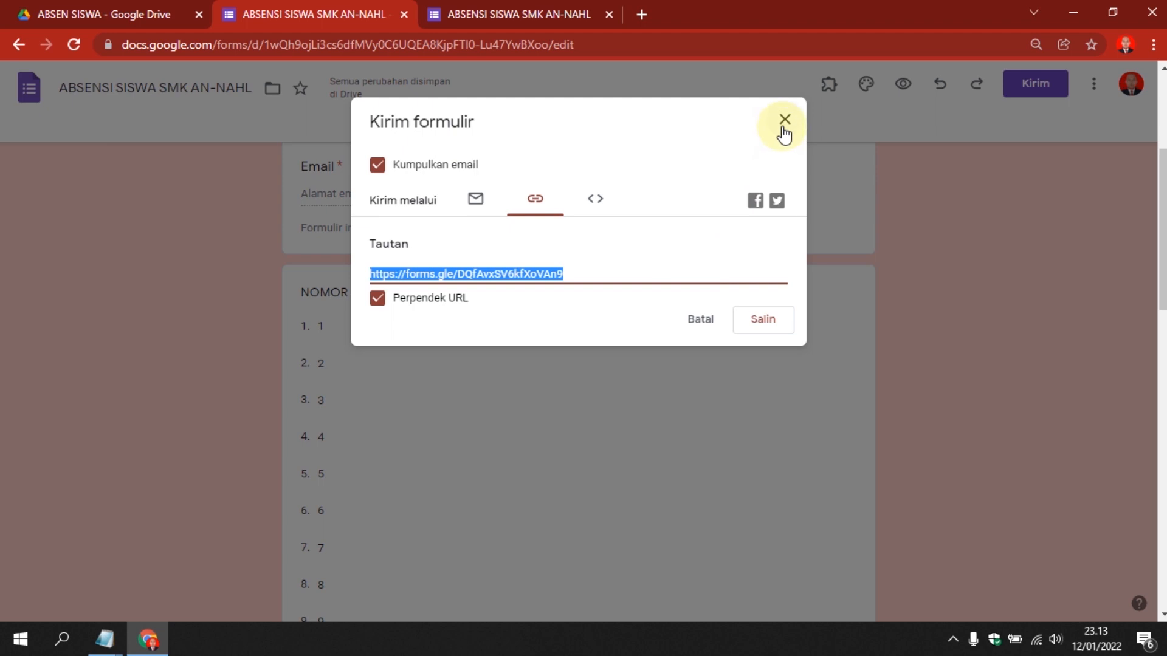
pyautogui.click(753, 338)
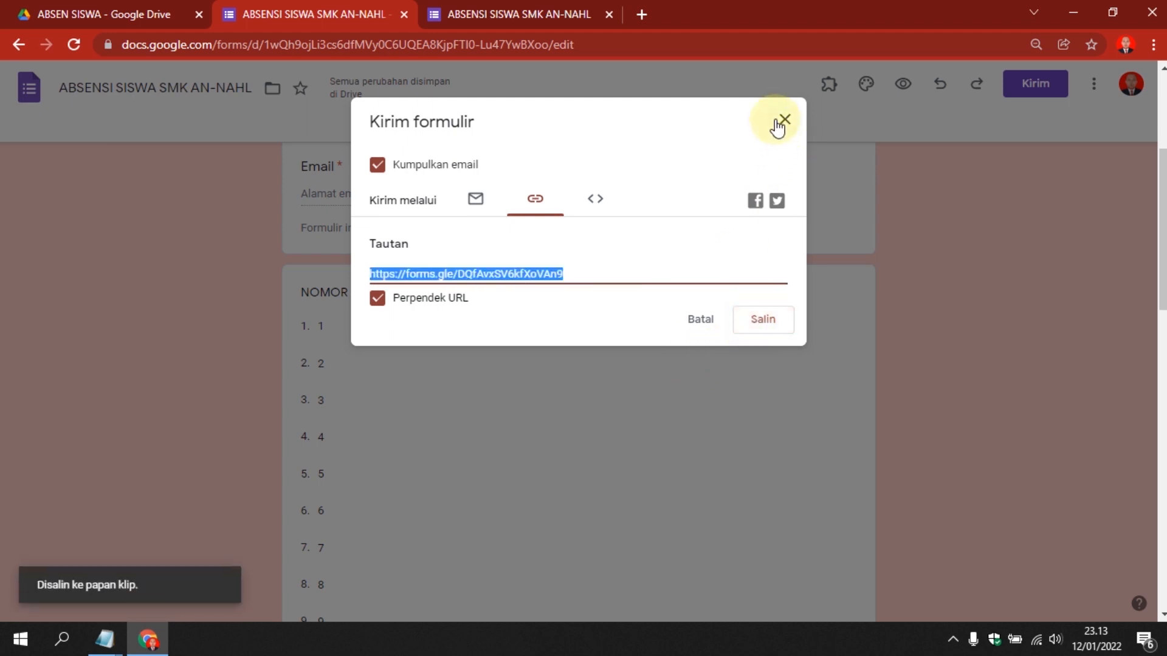
pyautogui.click(785, 119)
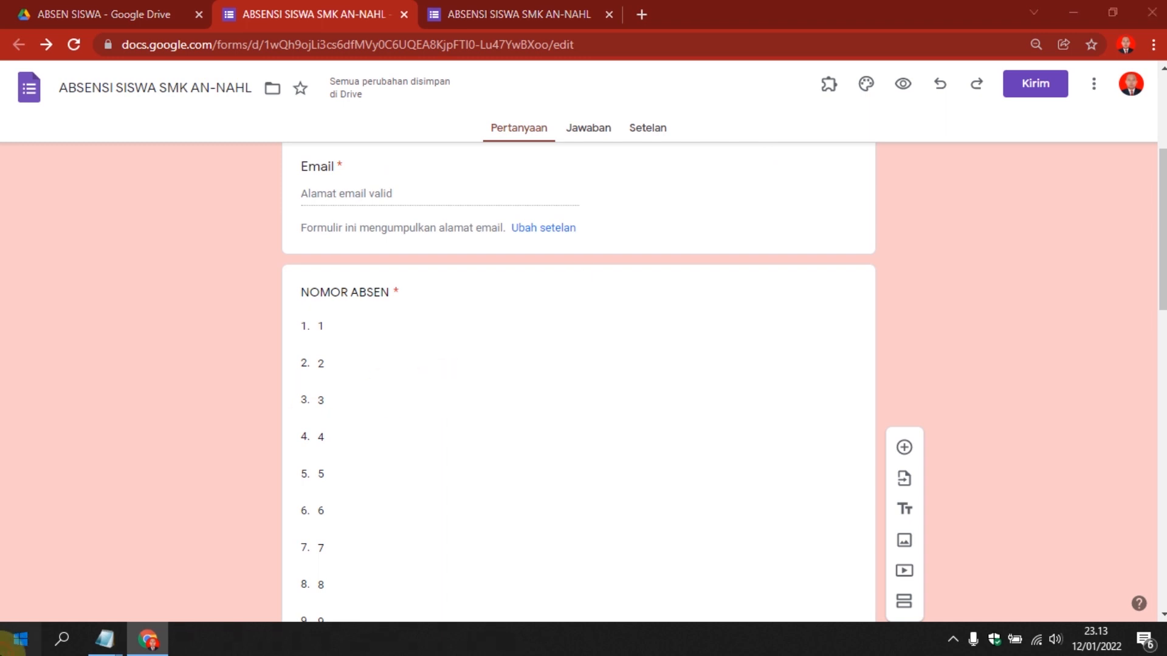
# Switch to a new Notepad document and paste the shortened form link into it.
pyautogui.click(2, 654)
pyautogui.click(2, 652)
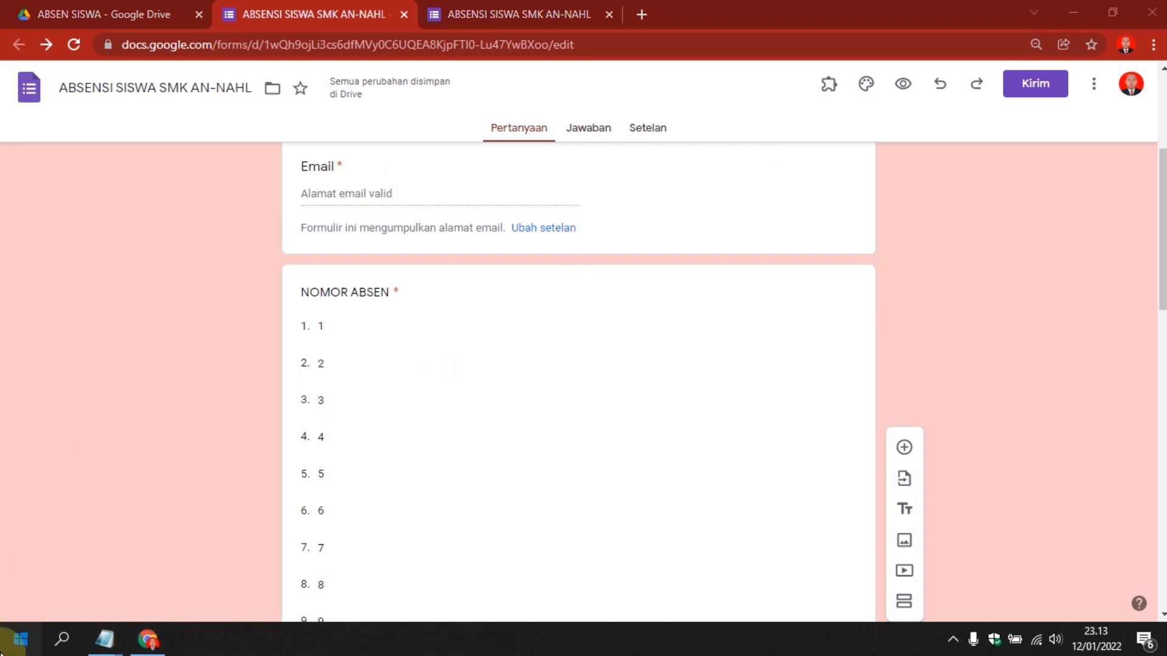
pyautogui.click(22, 645)
pyautogui.press('super')
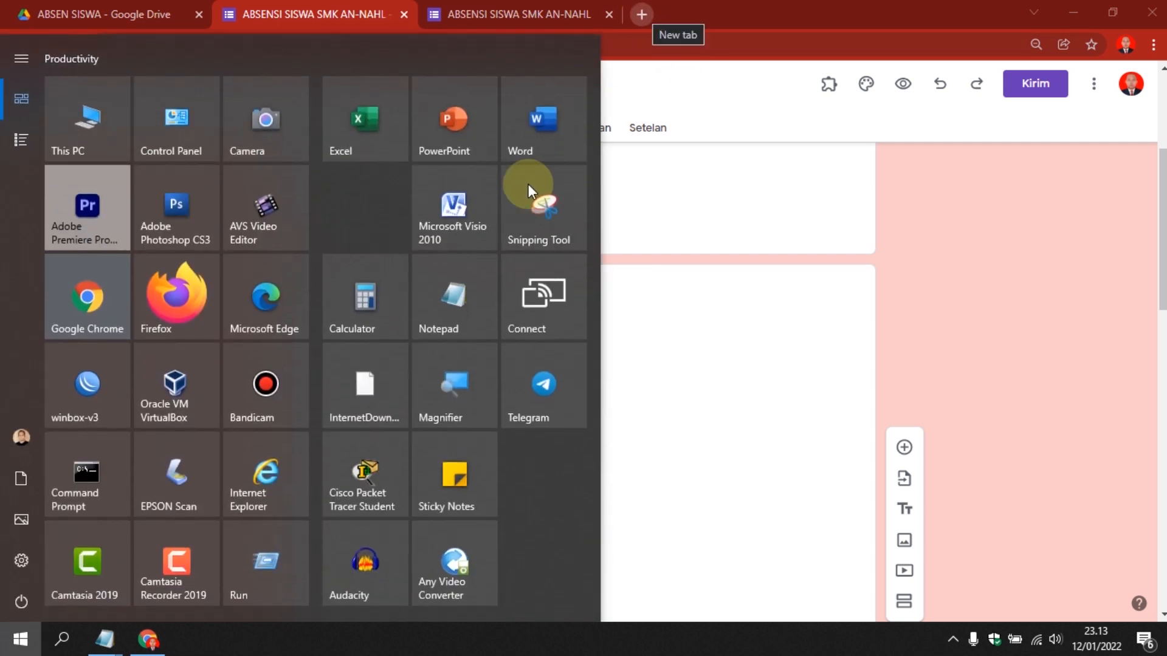
pyautogui.click(443, 297)
pyautogui.rightClick(339, 195)
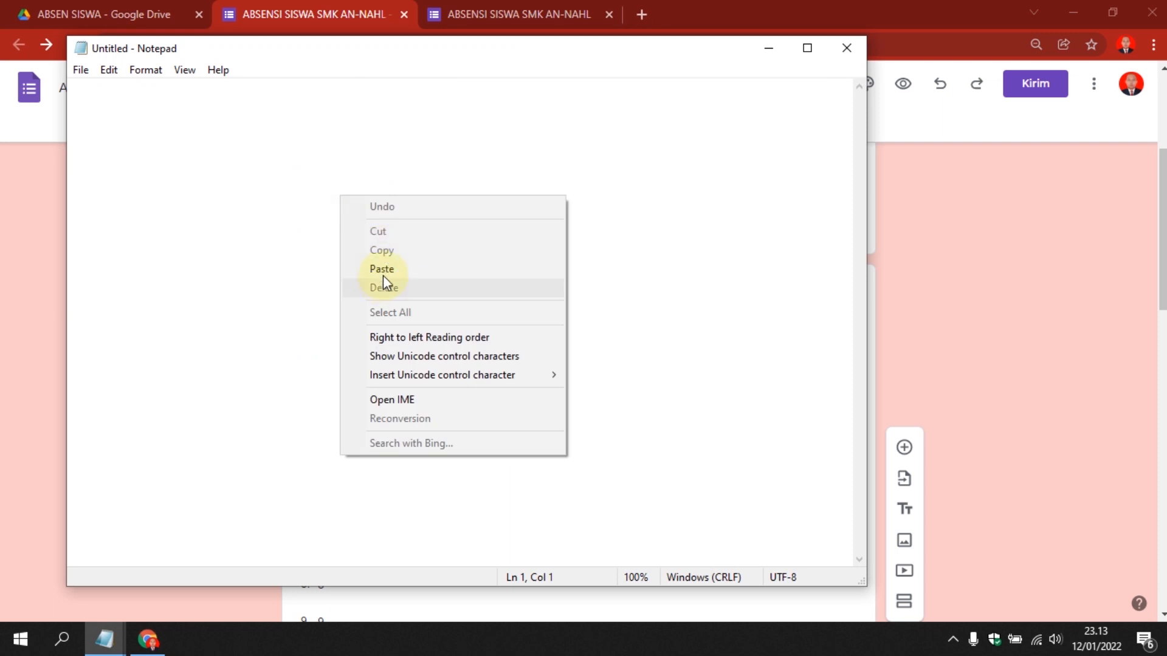
pyautogui.click(384, 271)
# Return to Chrome and close the respondent preview of the form.
pyautogui.click(708, 13)
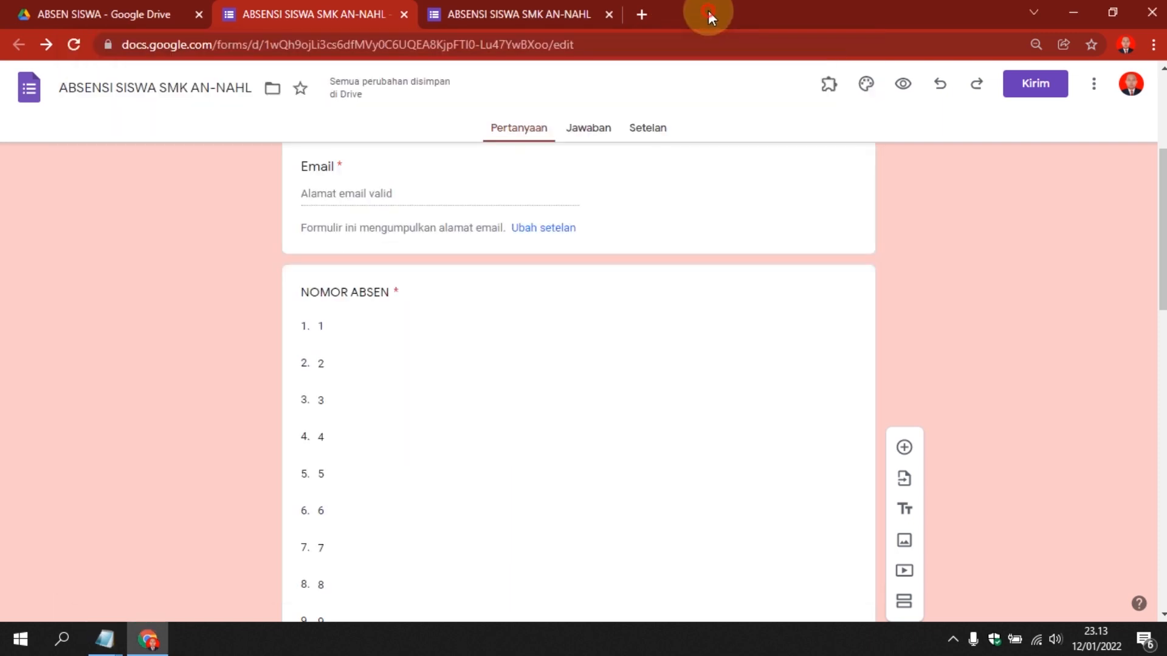
pyautogui.click(512, 13)
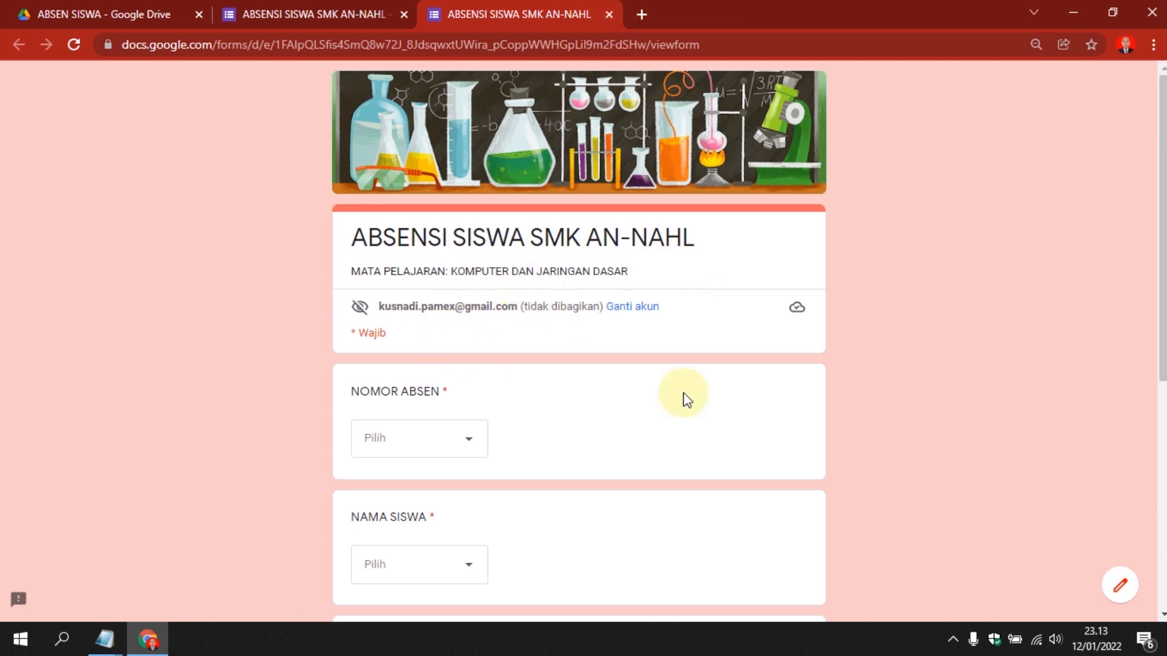
pyautogui.click(607, 13)
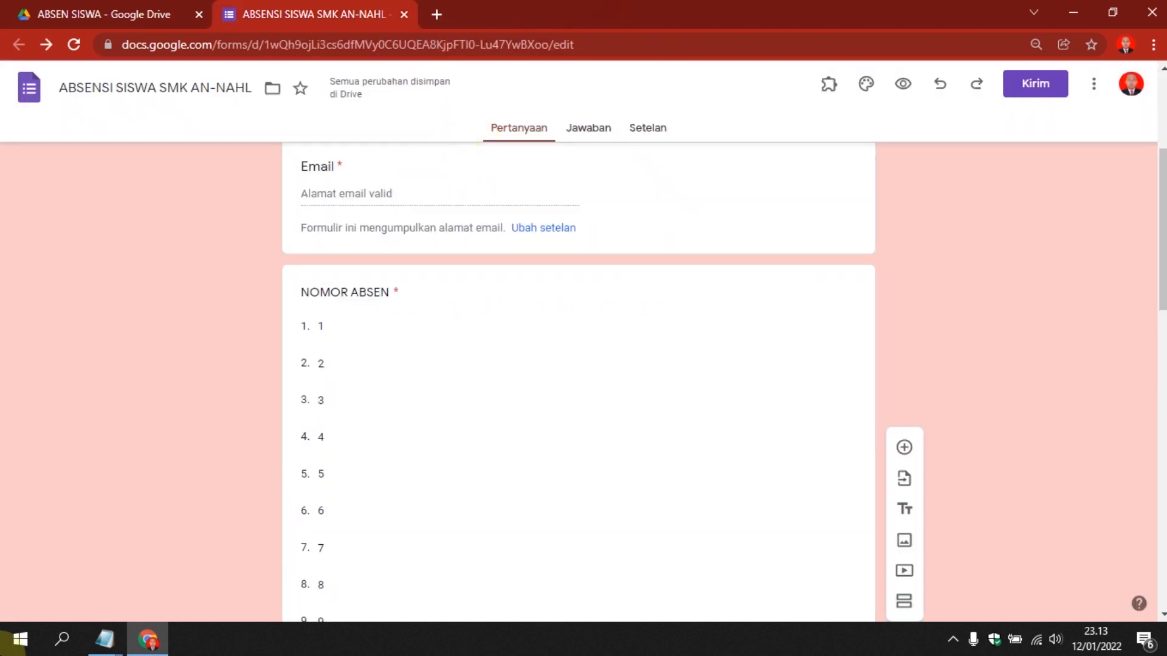
# Start a separate Chrome window with the ALLIGATOR SQUAD profile.
pyautogui.click(11, 643)
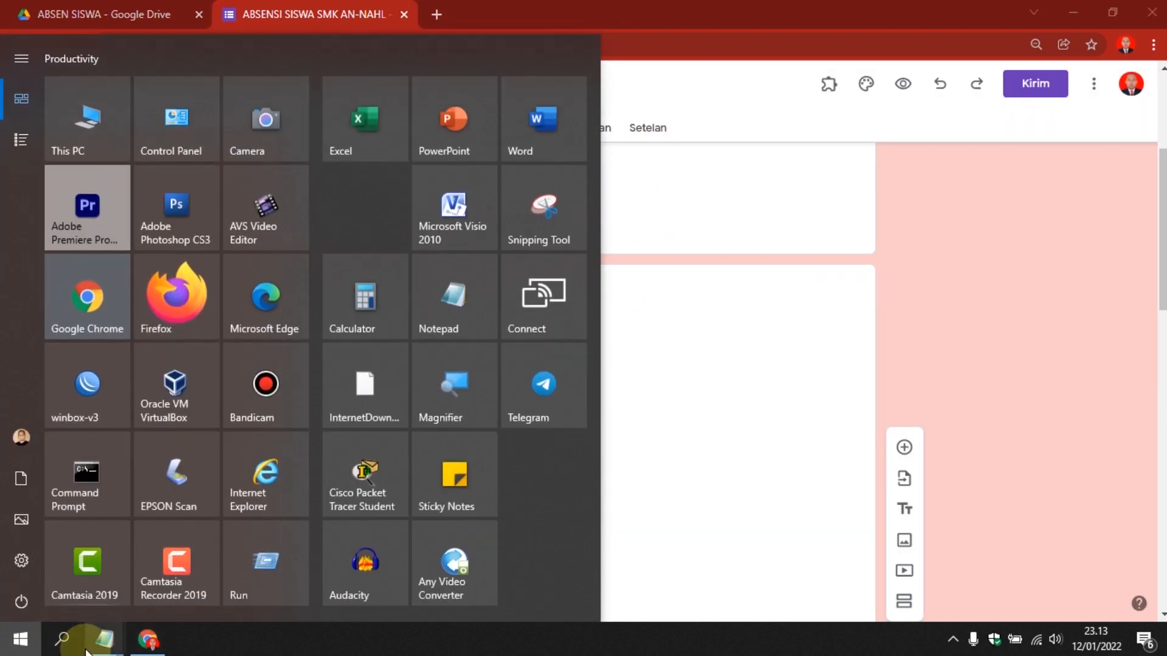
pyautogui.click(93, 291)
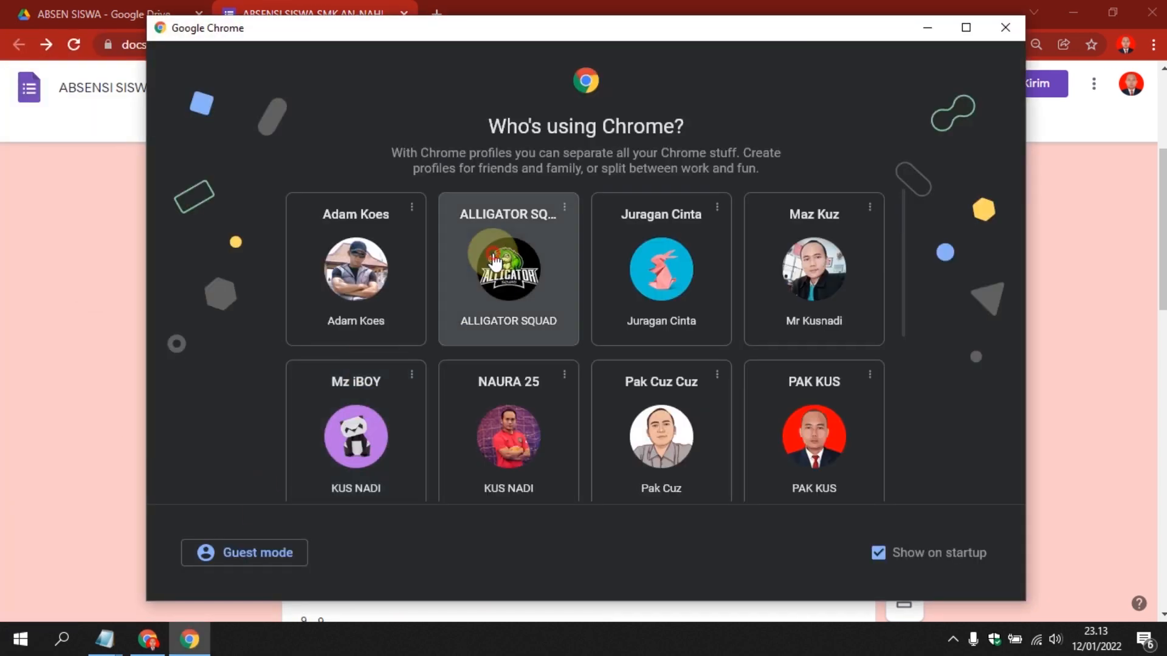
pyautogui.click(508, 271)
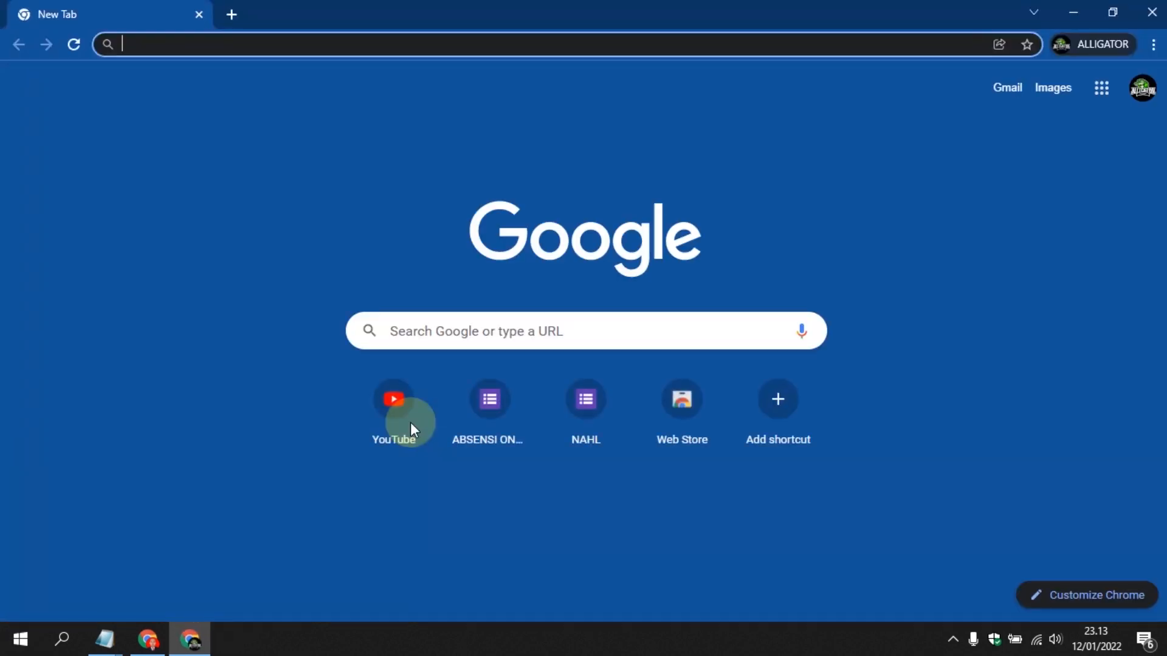
# Copy the shortened form link from the untitled Notepad document and open it in the second profile's Chrome window.
pyautogui.click(105, 638)
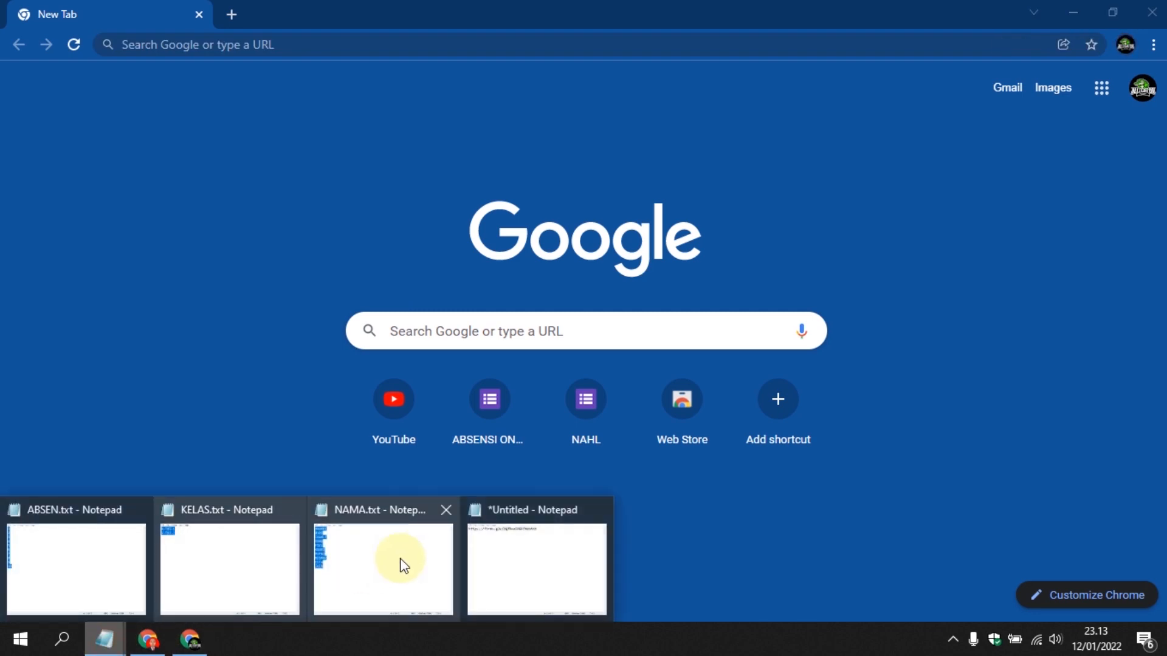
pyautogui.click(523, 546)
pyautogui.moveTo(465, 91); pyautogui.dragTo(254, 76)
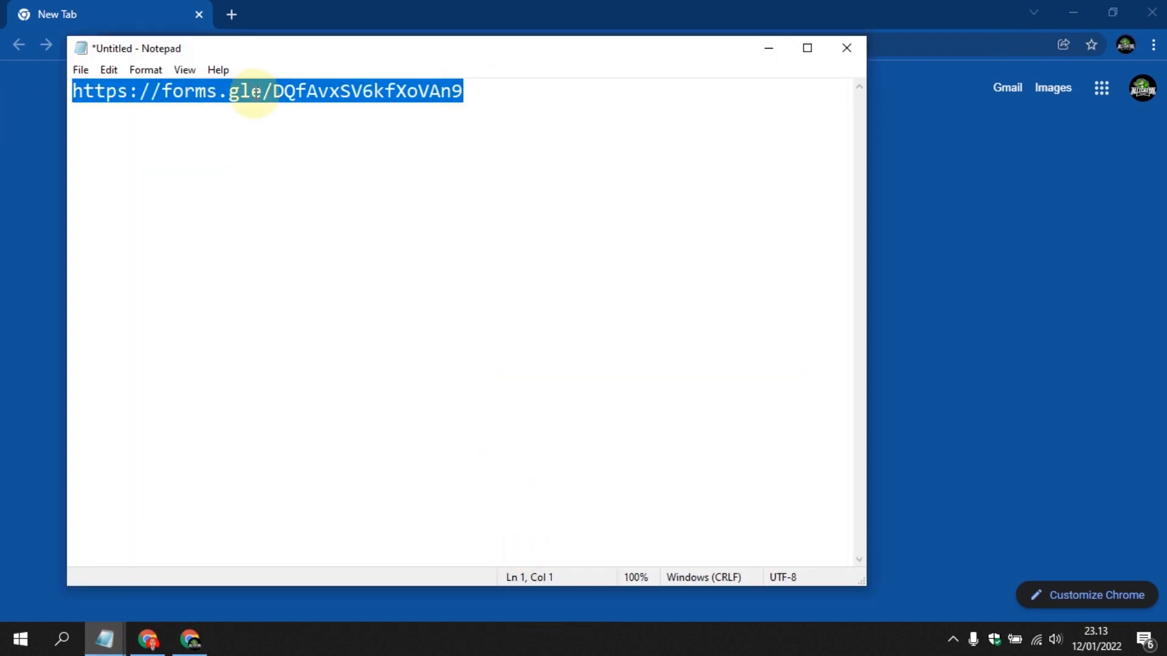
pyautogui.rightClick(255, 95)
pyautogui.click(286, 156)
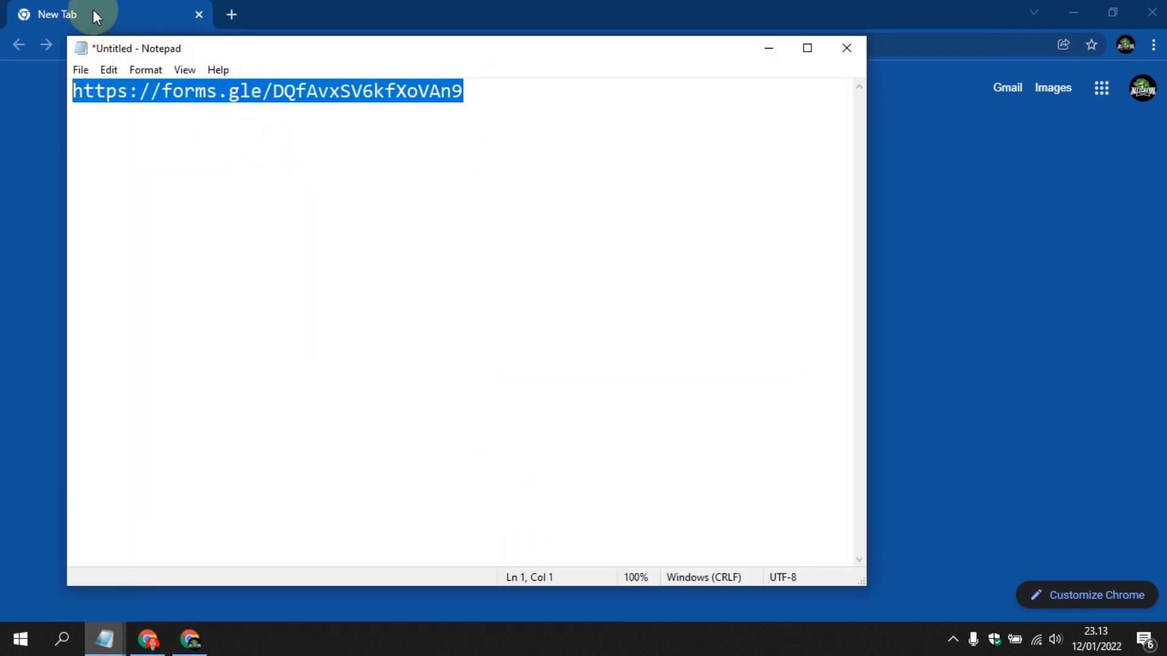
pyautogui.click(95, 17)
pyautogui.rightClick(243, 45)
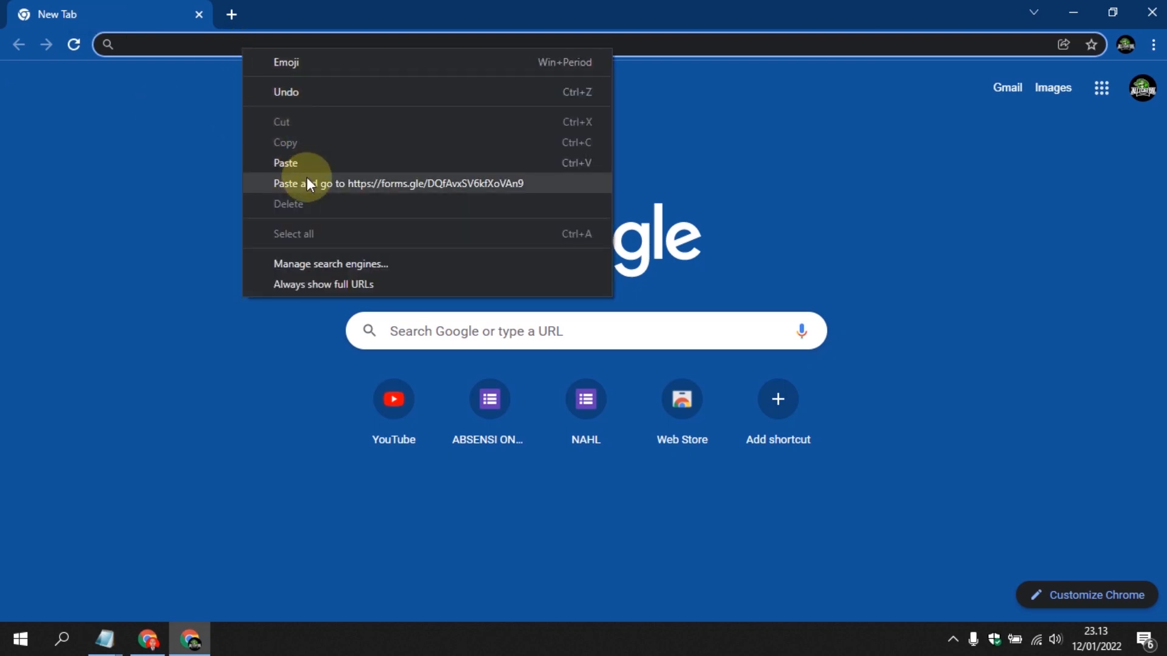
pyautogui.click(308, 183)
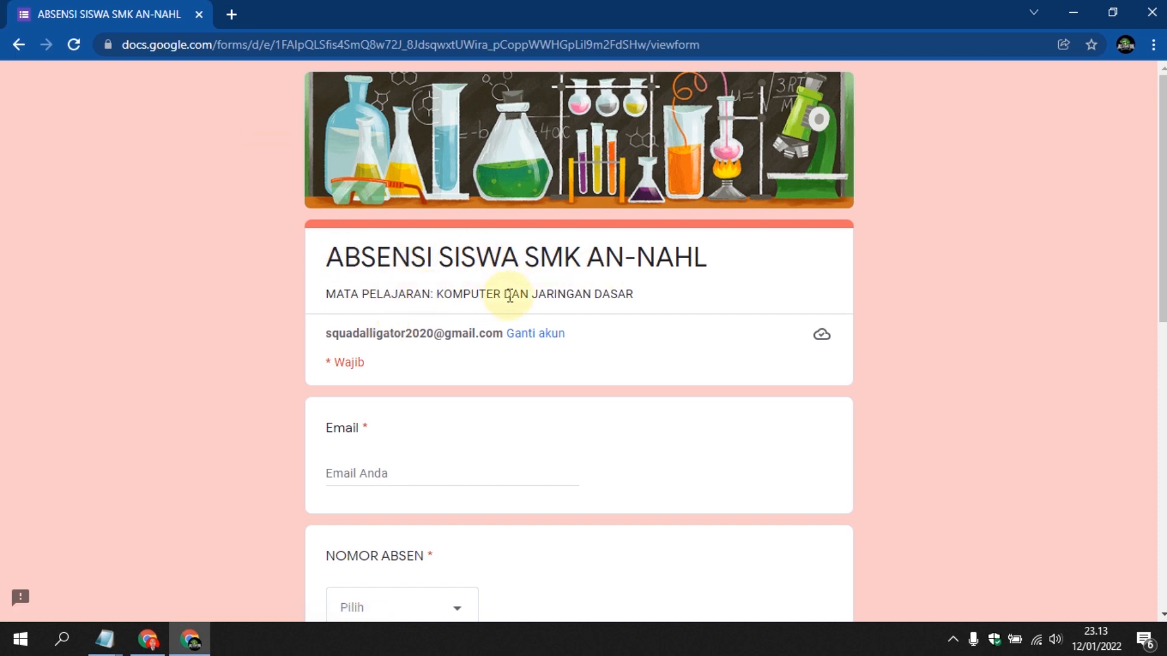
# Copy the signed-in account's e-mail address from the form header and paste it into the required Email field.
pyautogui.moveTo(502, 335); pyautogui.dragTo(322, 335)
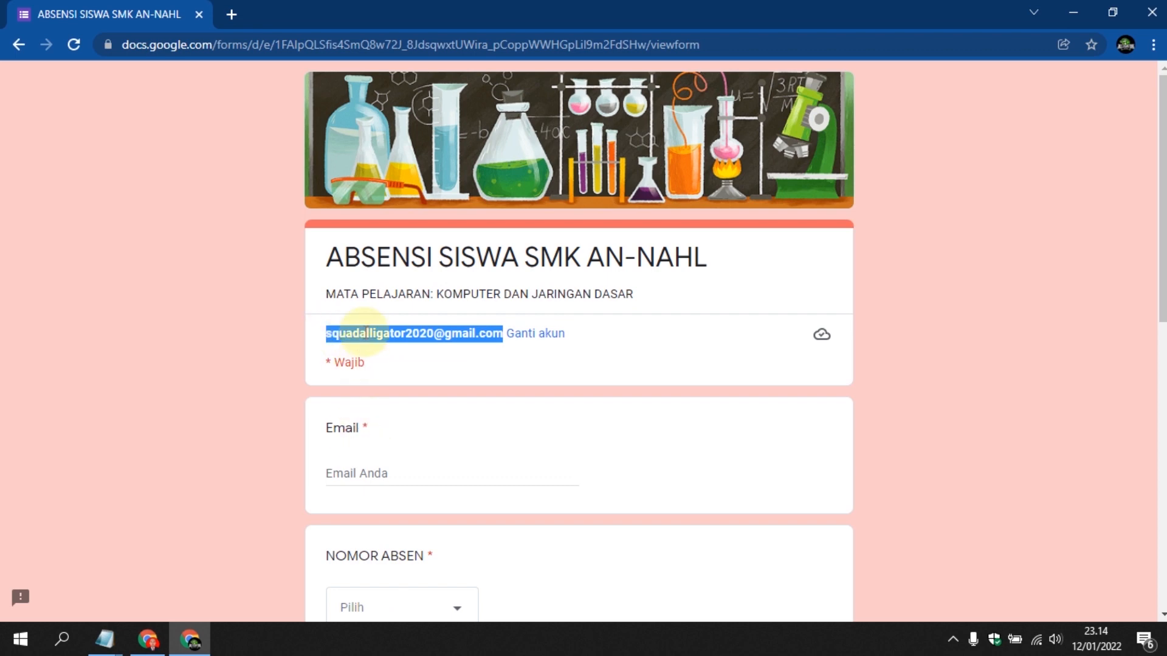
pyautogui.rightClick(359, 328)
pyautogui.click(374, 343)
pyautogui.scroll(-3, 448, 470)
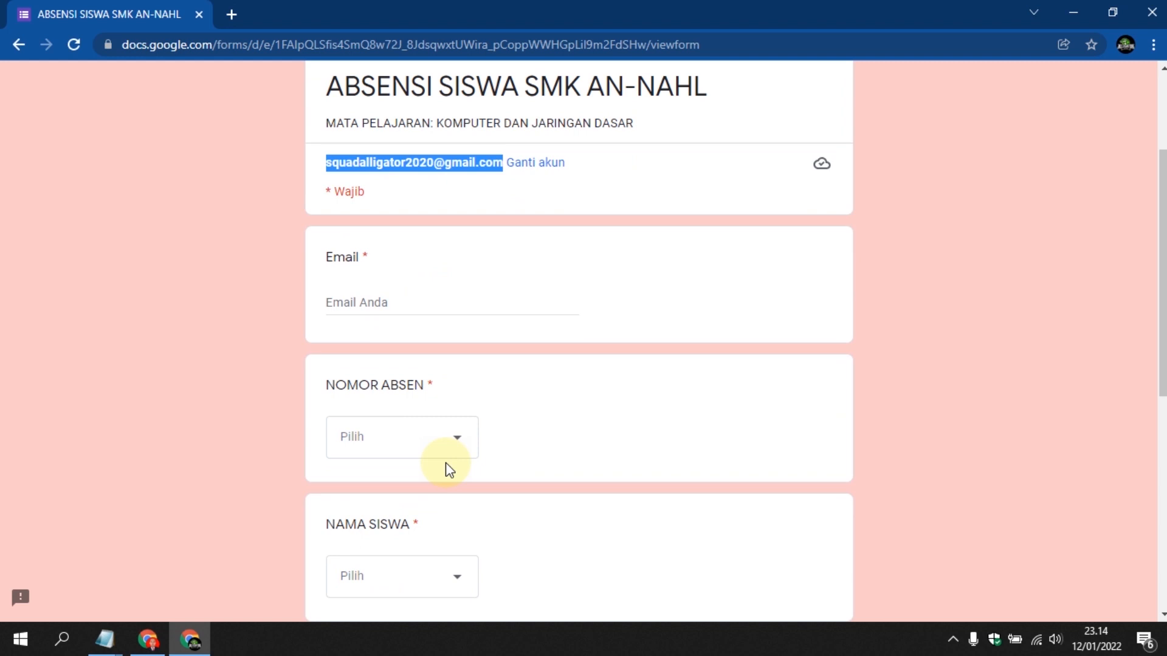
pyautogui.rightClick(377, 303)
# Set NOMOR ABSEN to 1 and choose the first student in the NAMA SISWA list.
pyautogui.click(424, 436)
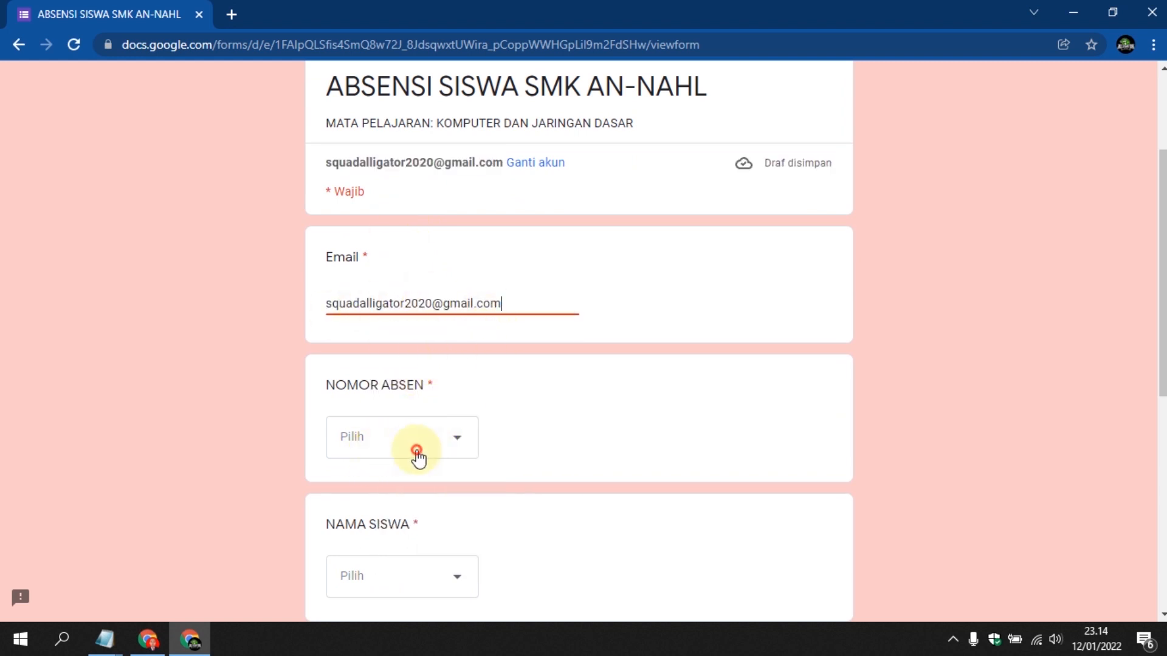
pyautogui.click(417, 453)
pyautogui.click(357, 209)
pyautogui.scroll(-3, 496, 429)
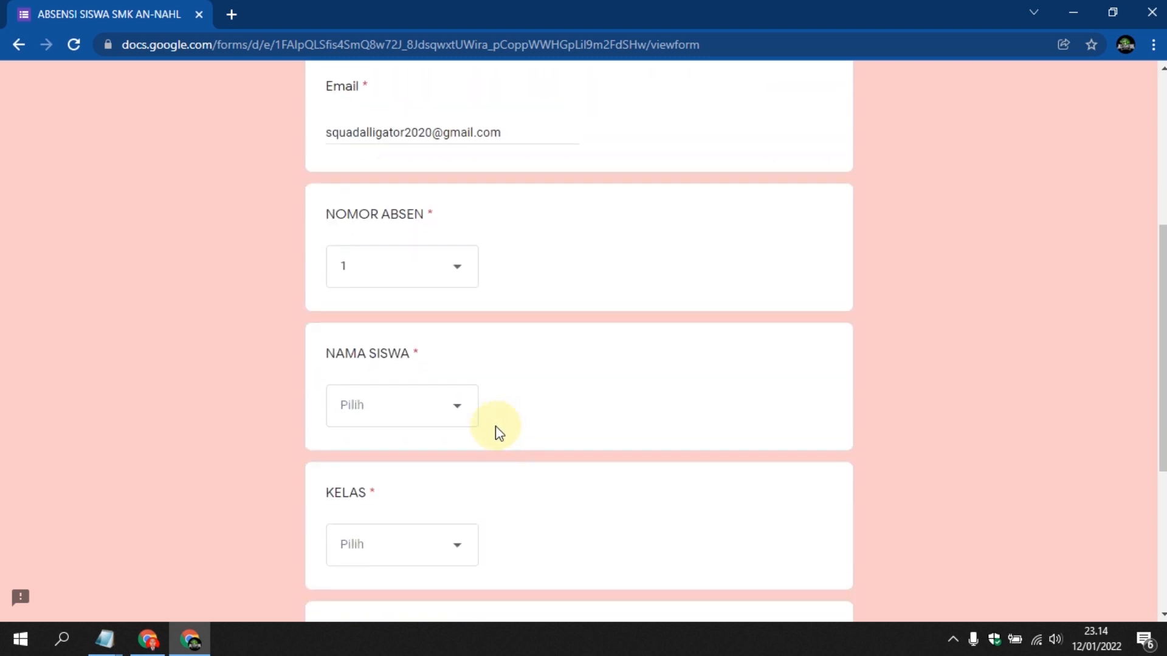
pyautogui.click(464, 419)
pyautogui.click(411, 227)
pyautogui.scroll(-2, 502, 445)
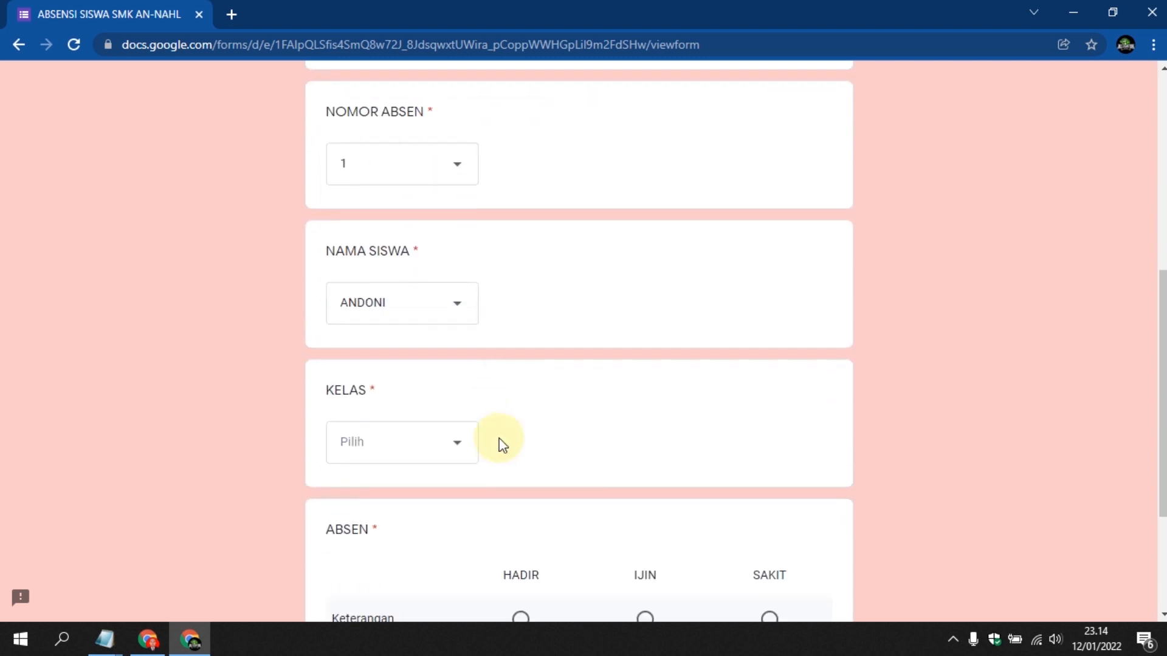
# Choose X-TKJ-1 for KELAS, mark the attendance as HADIR and submit the form.
pyautogui.scroll(-1, 502, 445)
pyautogui.click(456, 388)
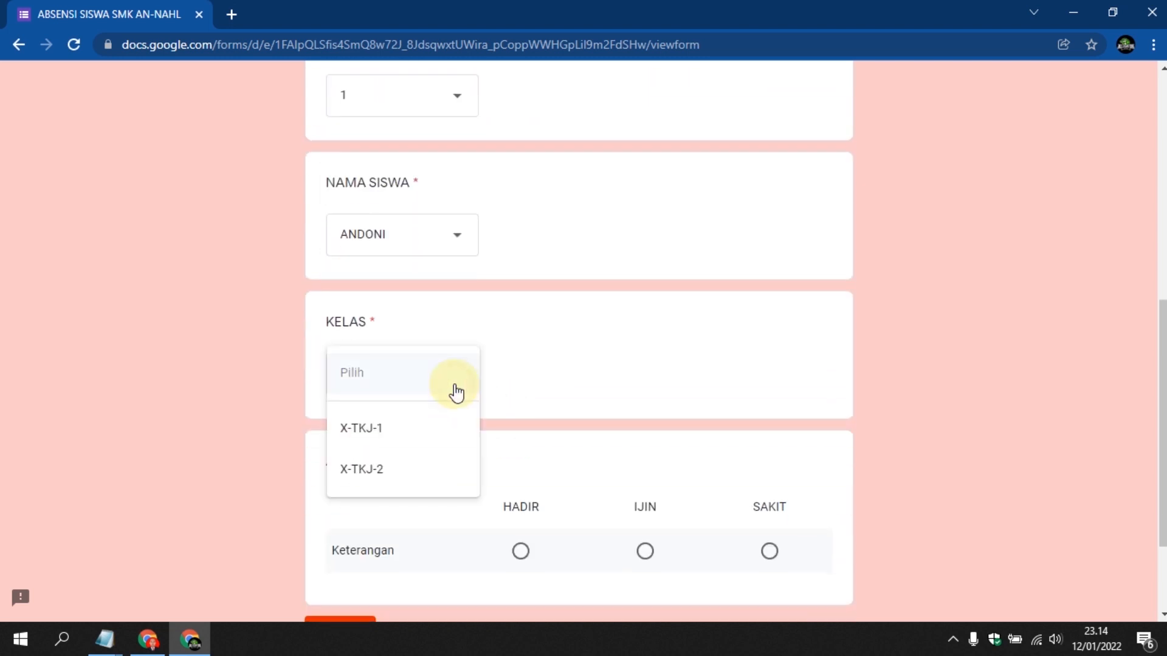
pyautogui.click(393, 435)
pyautogui.scroll(-2, 458, 409)
pyautogui.click(522, 415)
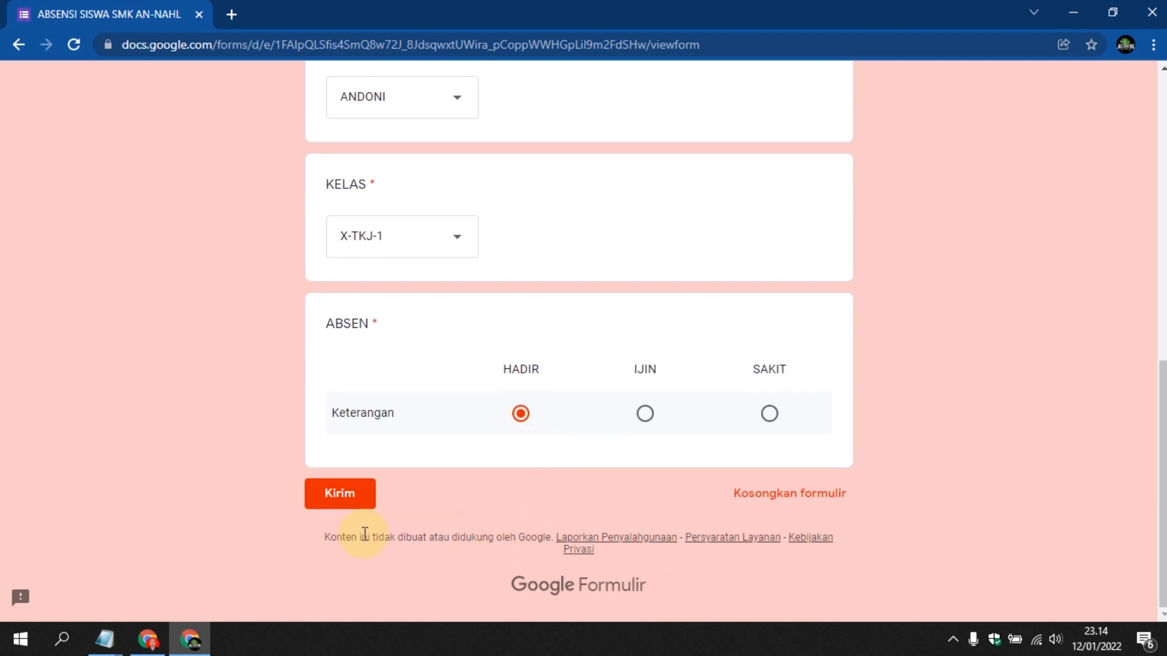
pyautogui.click(335, 497)
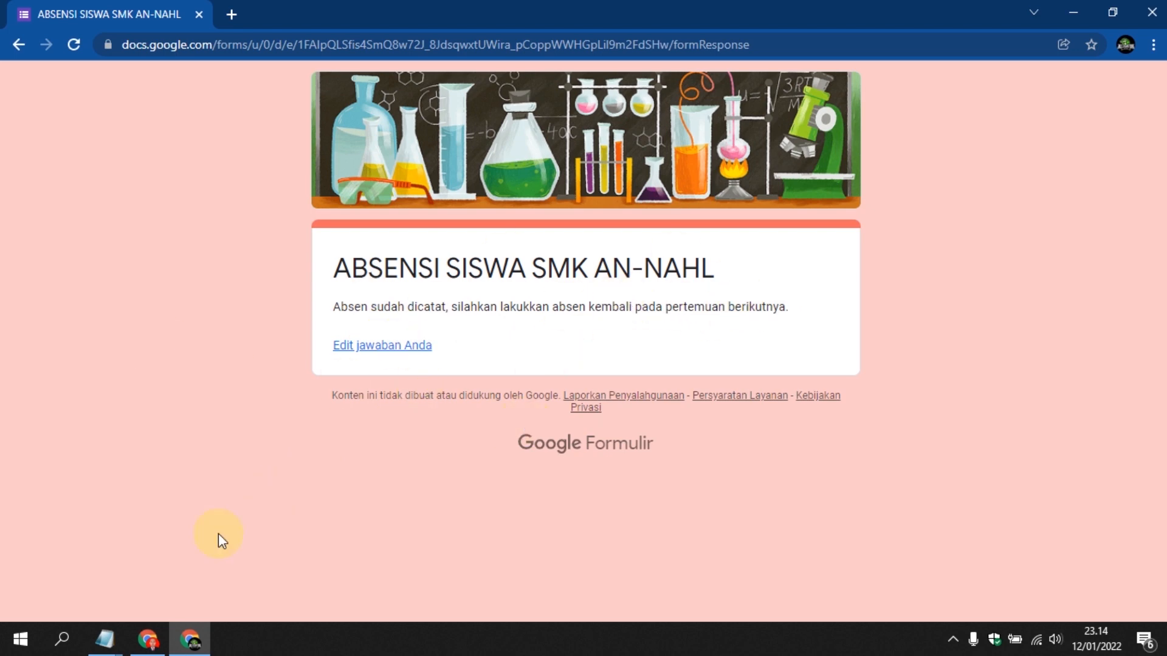
# Start another separate Chrome window with the profile that has the rabbit avatar.
pyautogui.click(20, 639)
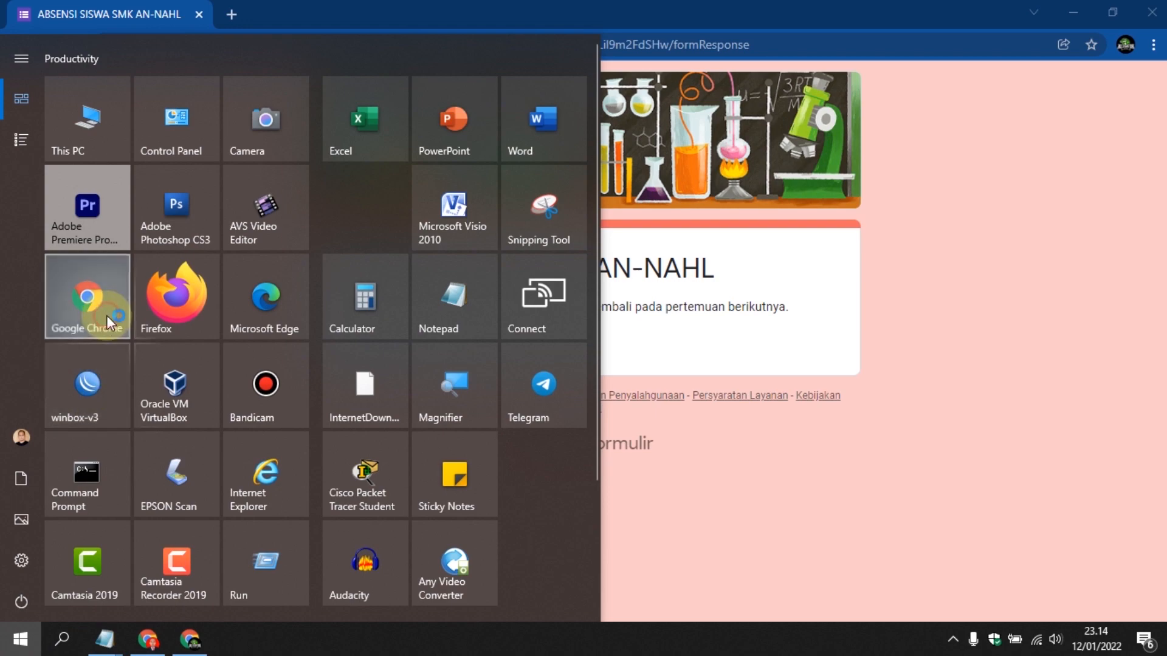
pyautogui.click(107, 318)
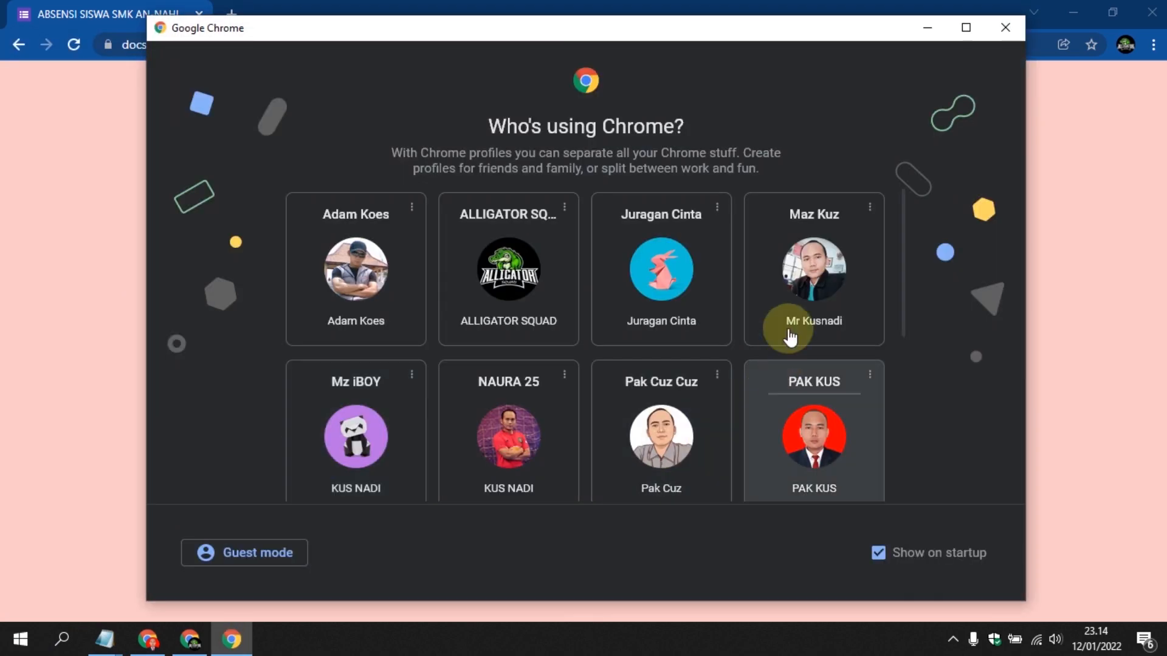
pyautogui.click(608, 271)
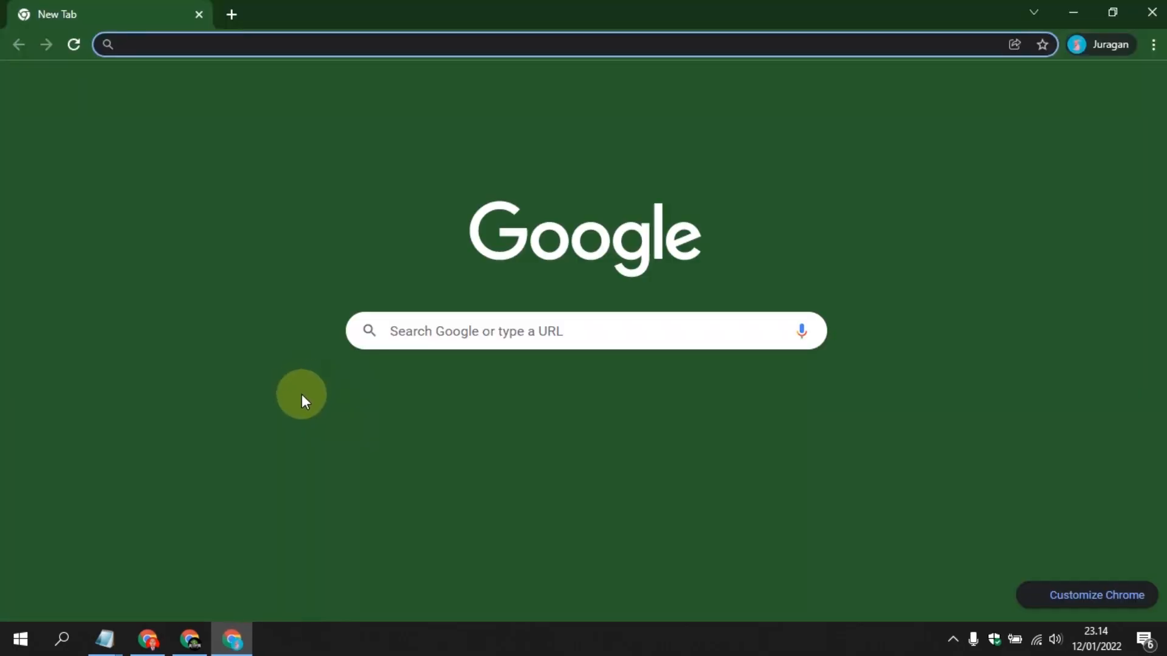
# Copy the shortened form link from the untitled Notepad document and open it in the new profile's Chrome window.
pyautogui.moveTo(116, 643)
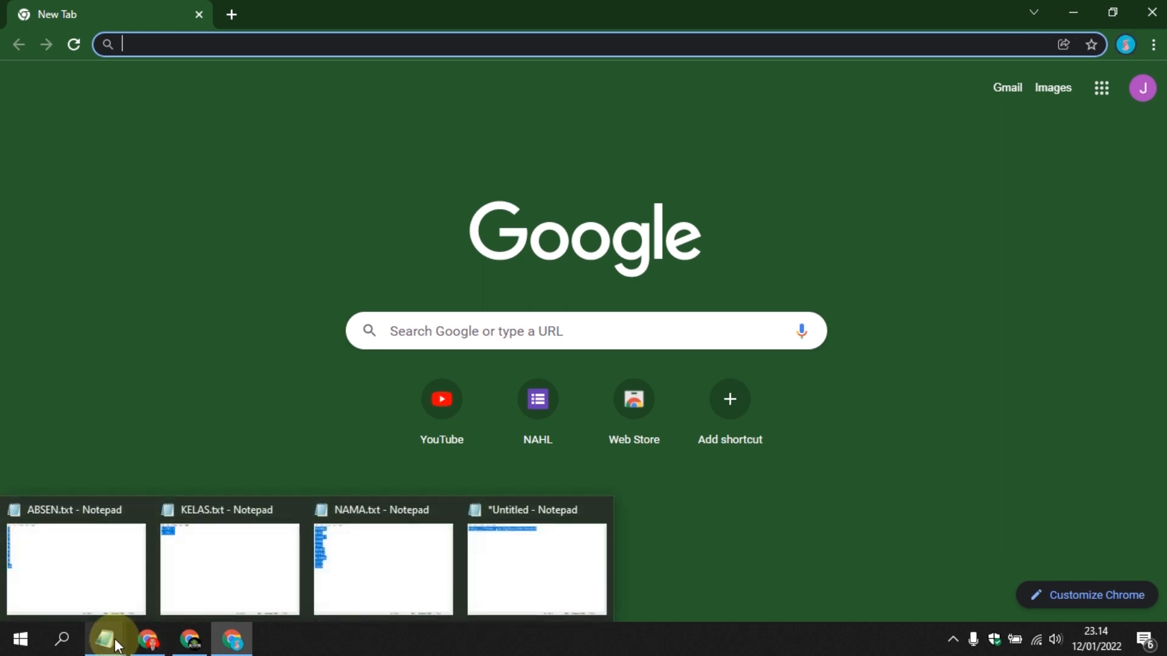
pyautogui.click(510, 557)
pyautogui.rightClick(268, 97)
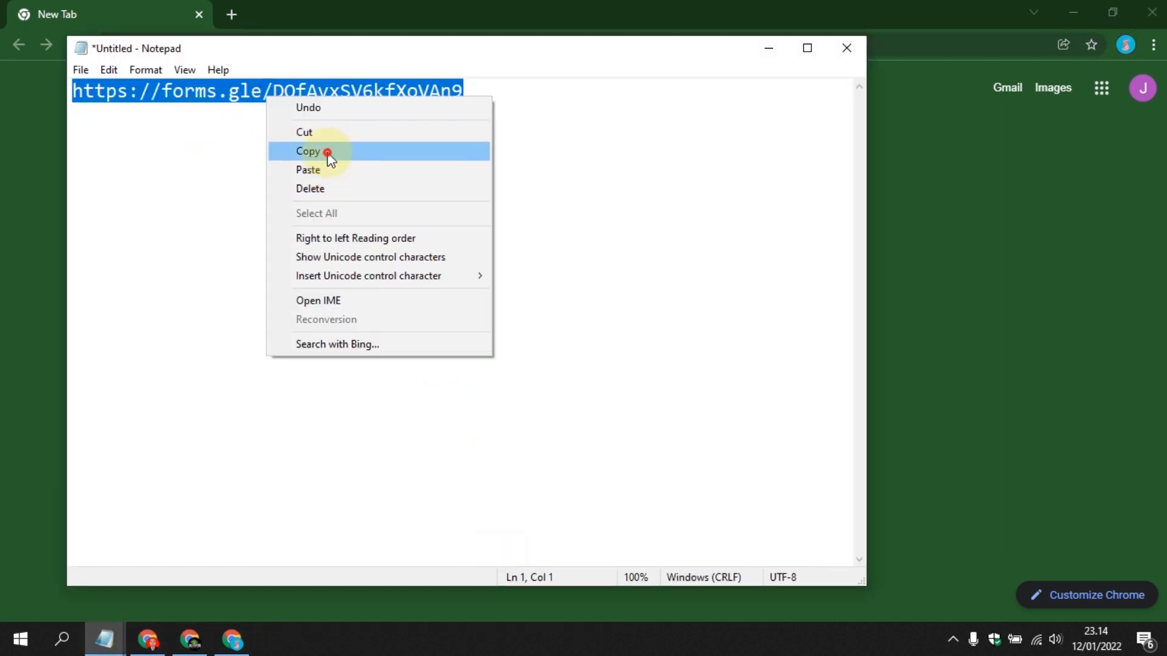
pyautogui.click(328, 155)
pyautogui.click(97, 34)
pyautogui.rightClick(447, 39)
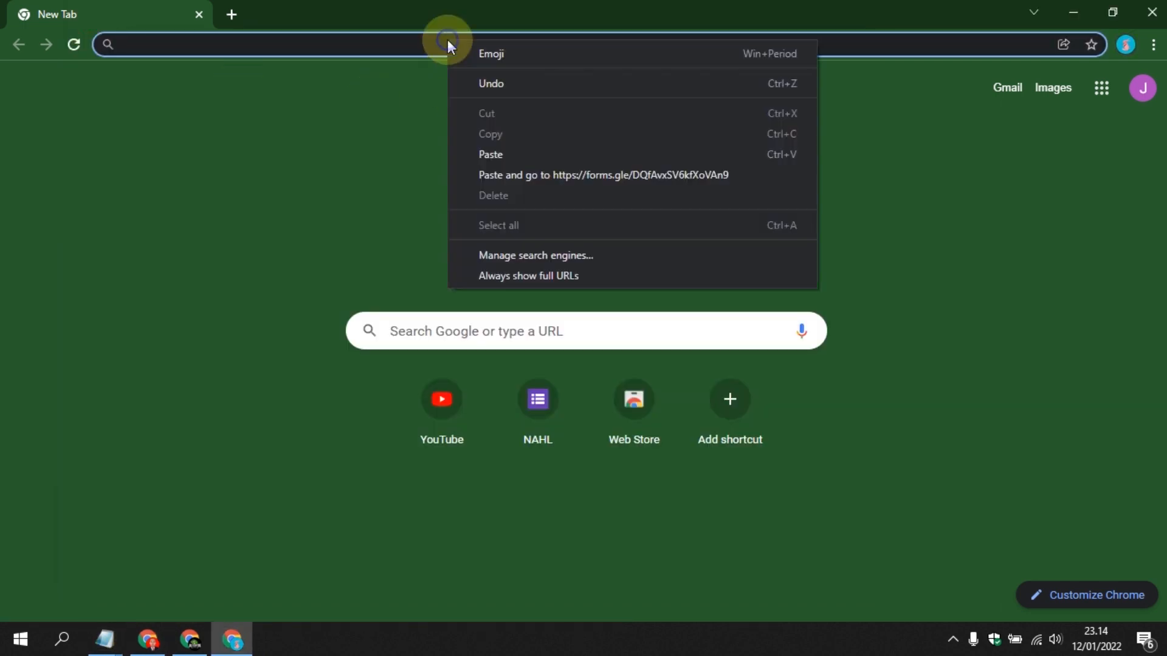
pyautogui.click(574, 174)
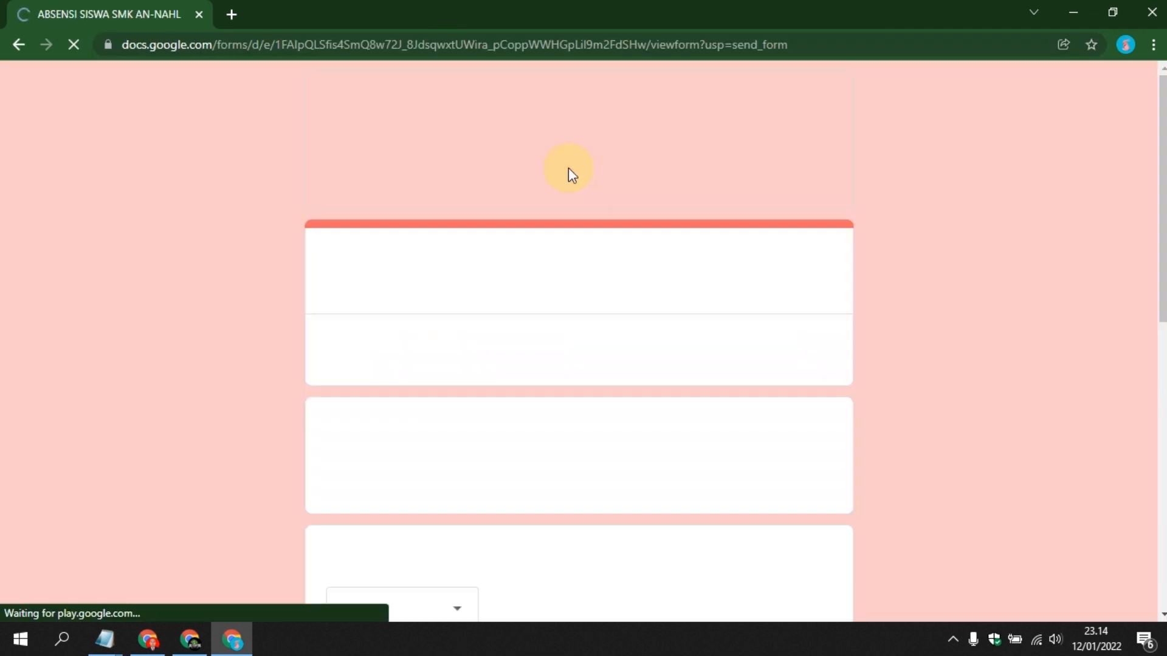
# Copy the signed-in account's e-mail address from the form header.
pyautogui.moveTo(477, 334); pyautogui.dragTo(328, 334)
pyautogui.rightClick(331, 336)
pyautogui.click(351, 354)
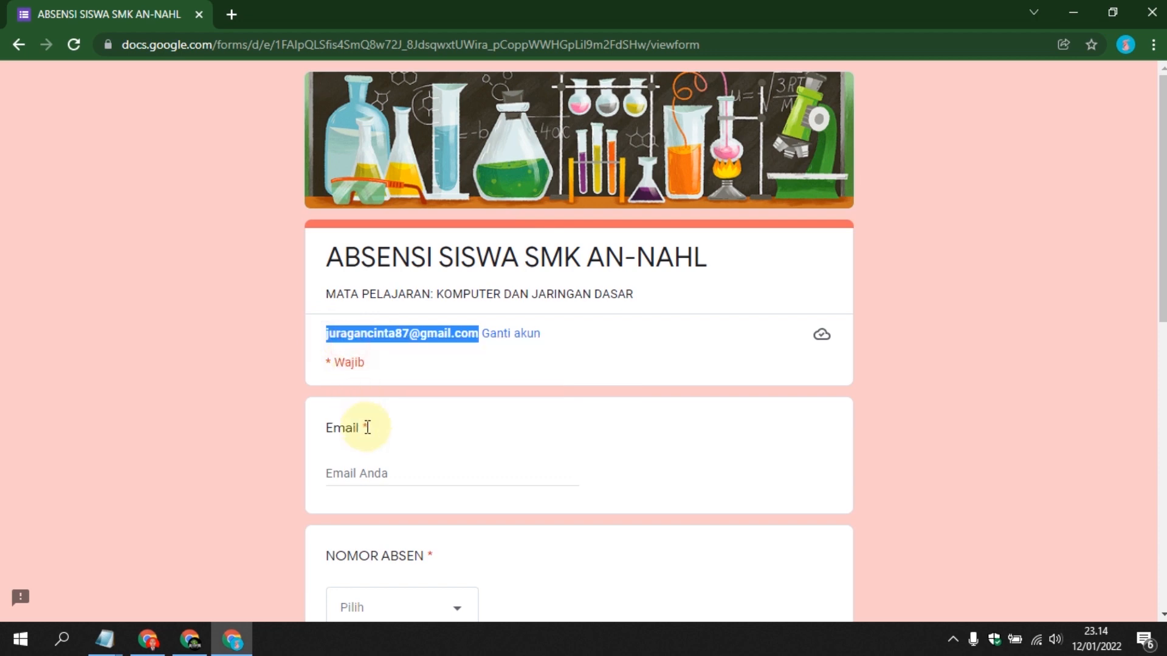
pyautogui.rightClick(363, 478)
pyautogui.click(364, 476)
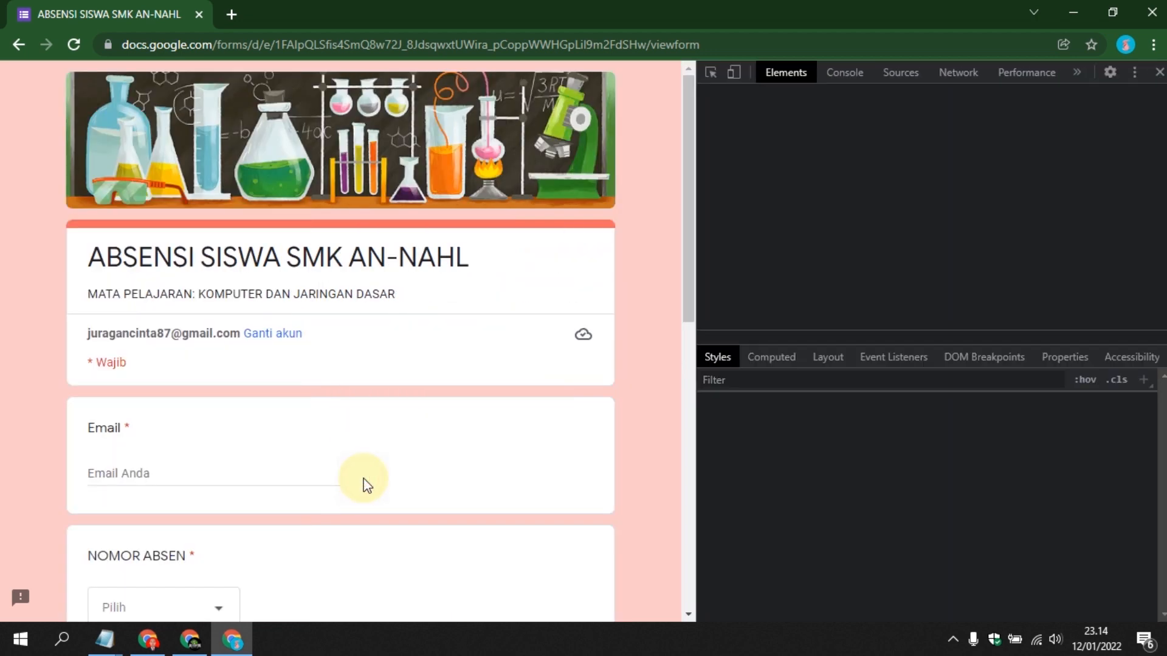
pyautogui.click(1158, 75)
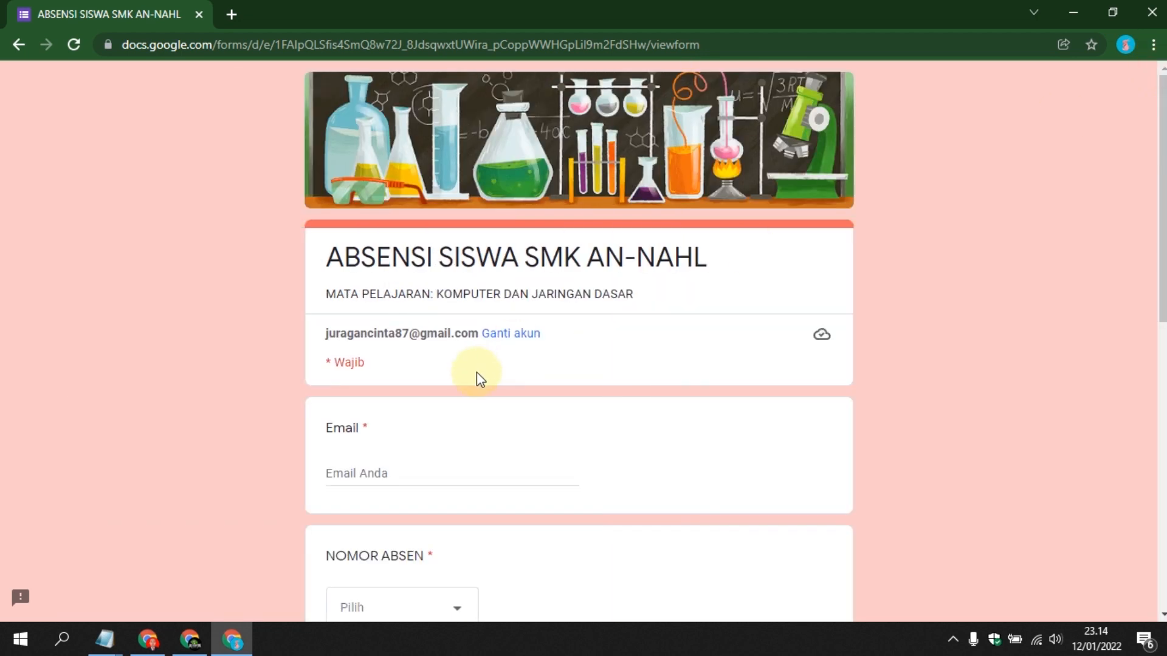
# Paste the copied e-mail address into the Email field and set NOMOR ABSEN to 2.
pyautogui.rightClick(378, 473)
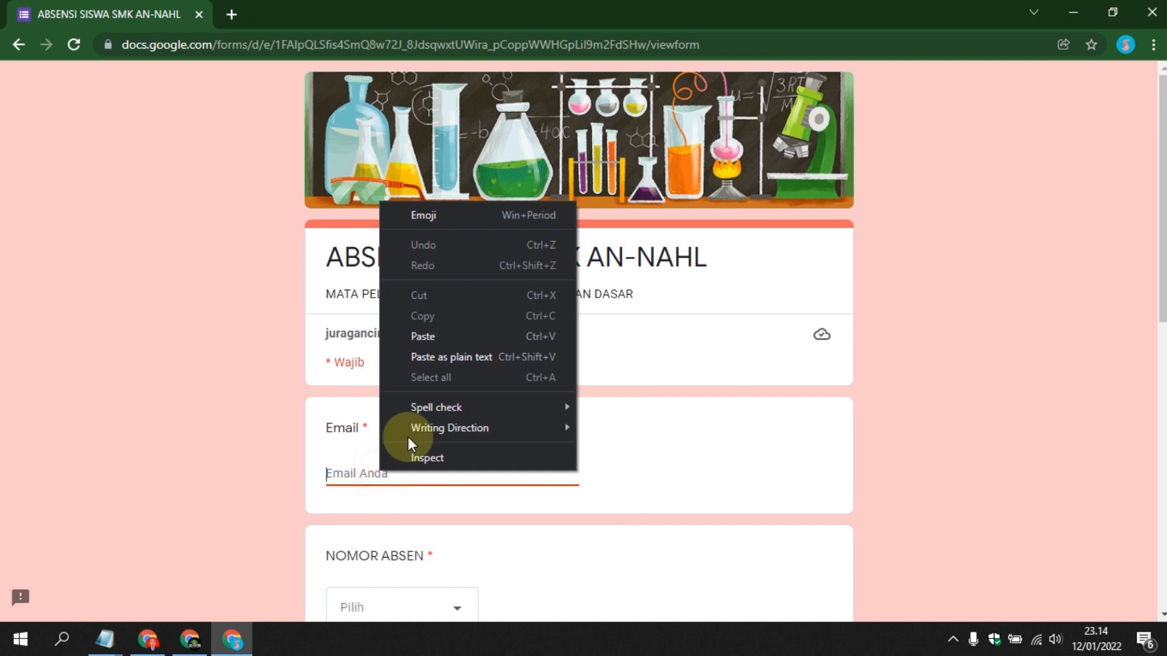
pyautogui.click(443, 337)
pyautogui.scroll(-3, 447, 463)
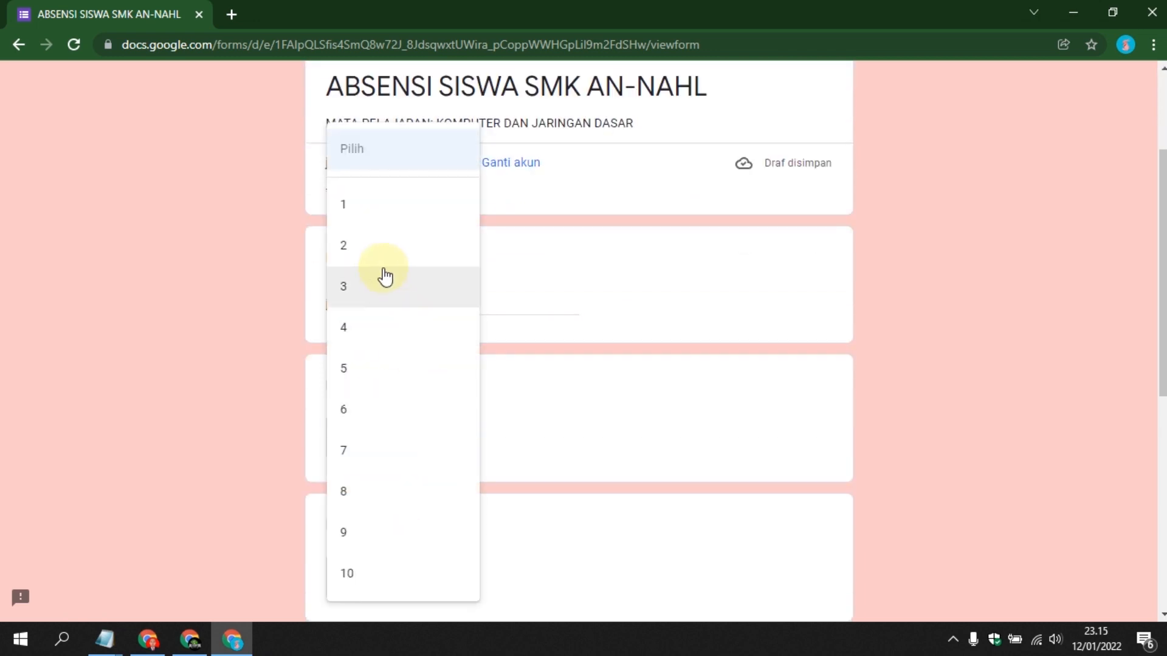
pyautogui.click(381, 254)
# Choose the second student in the NAMA SISWA list and X-TKJ-1 for KELAS.
pyautogui.scroll(-3, 449, 443)
pyautogui.click(433, 419)
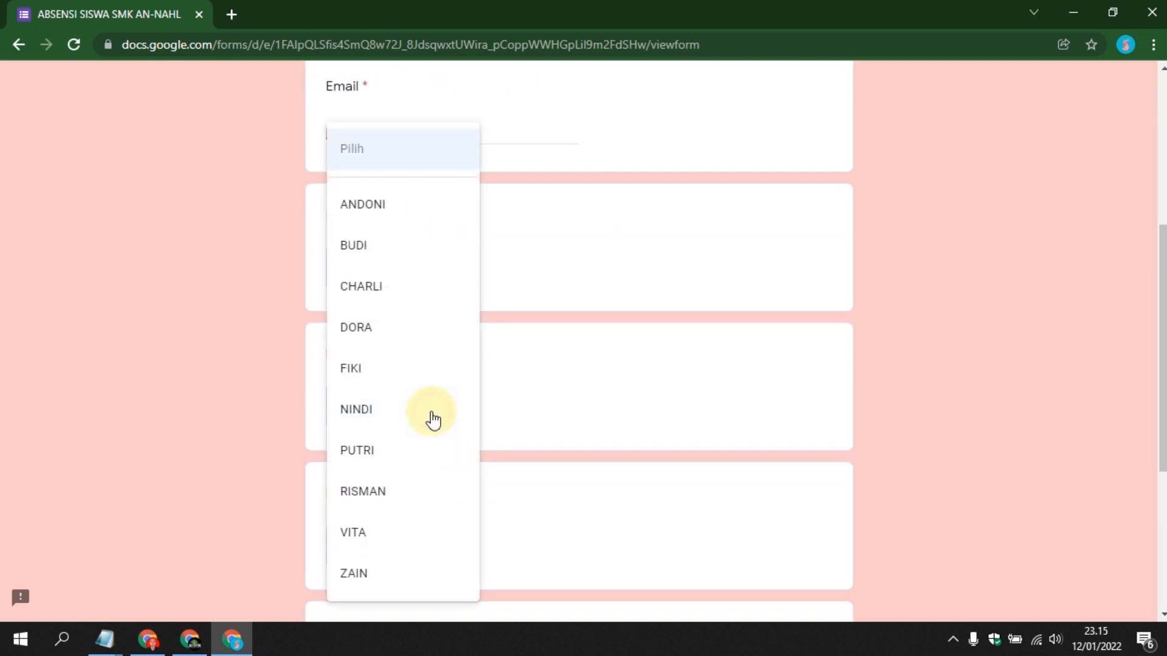
pyautogui.click(380, 243)
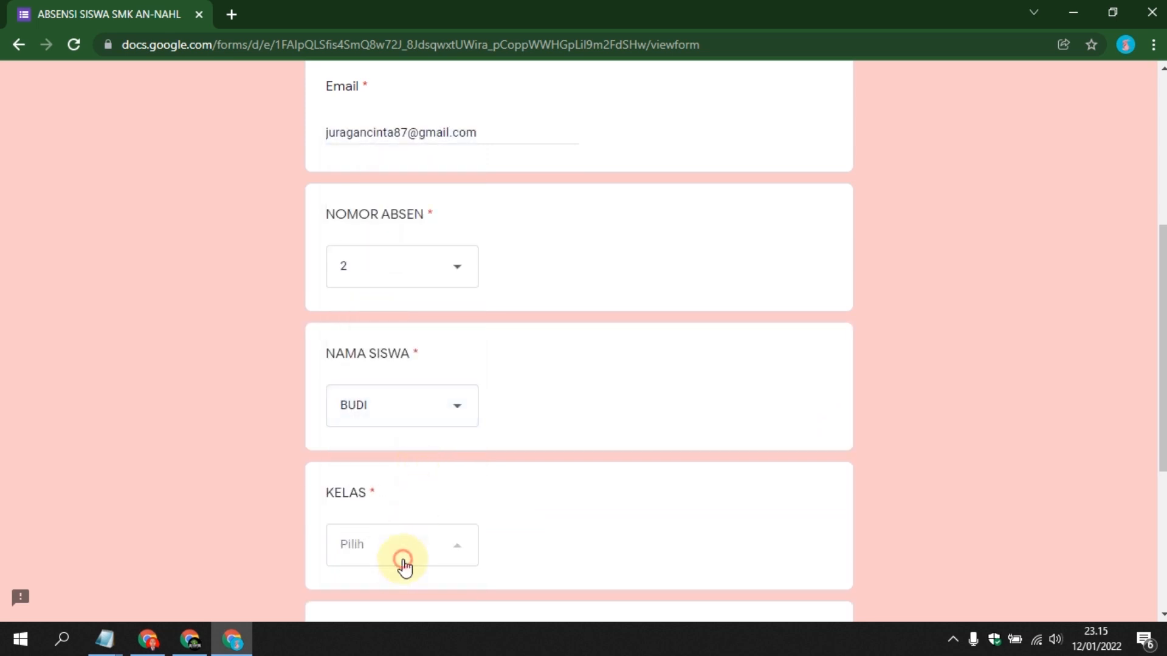
pyautogui.click(404, 565)
pyautogui.click(417, 526)
# Mark the ABSEN attendance row as IJIN and submit the form.
pyautogui.scroll(-4, 547, 474)
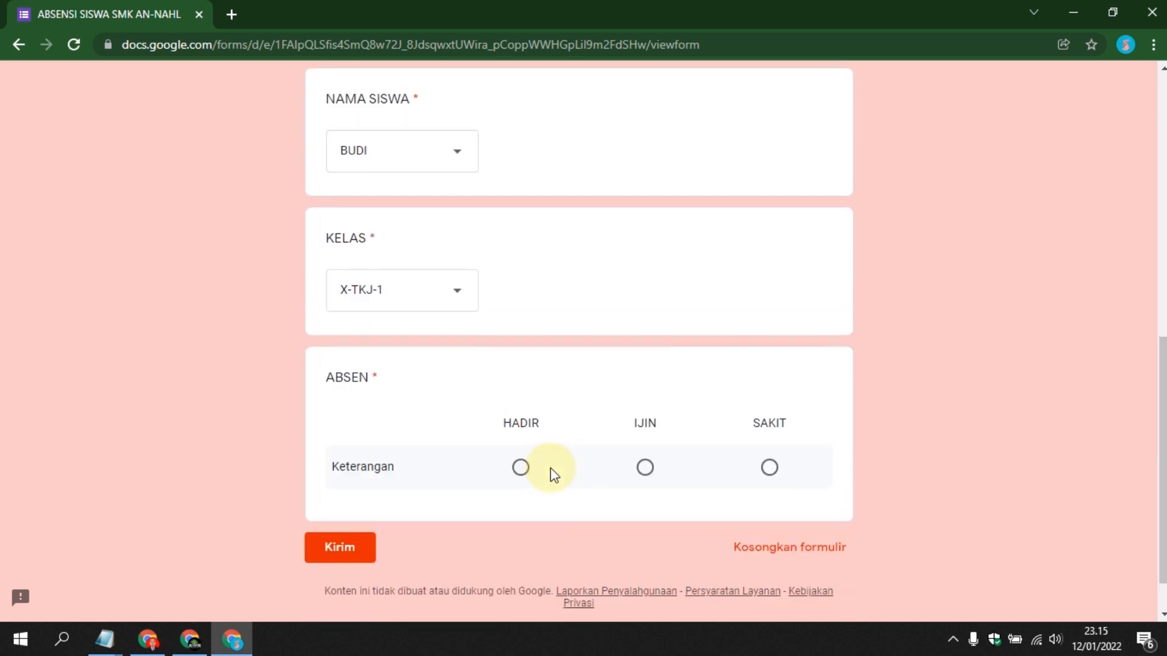
pyautogui.click(640, 466)
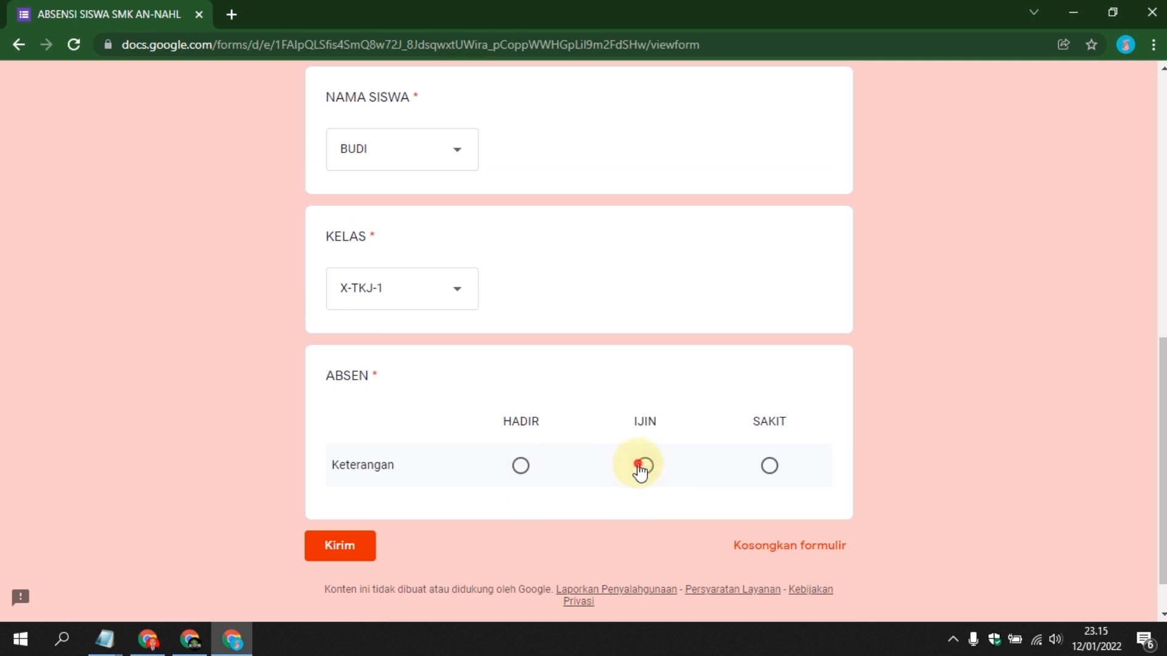
pyautogui.click(337, 556)
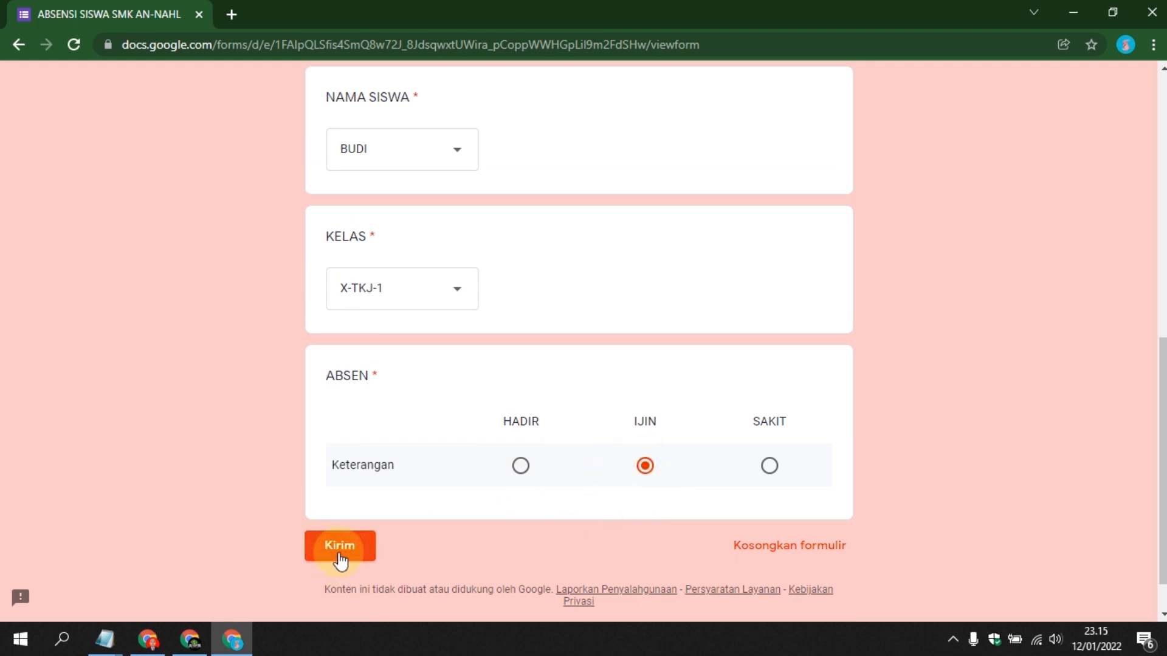
pyautogui.click(338, 556)
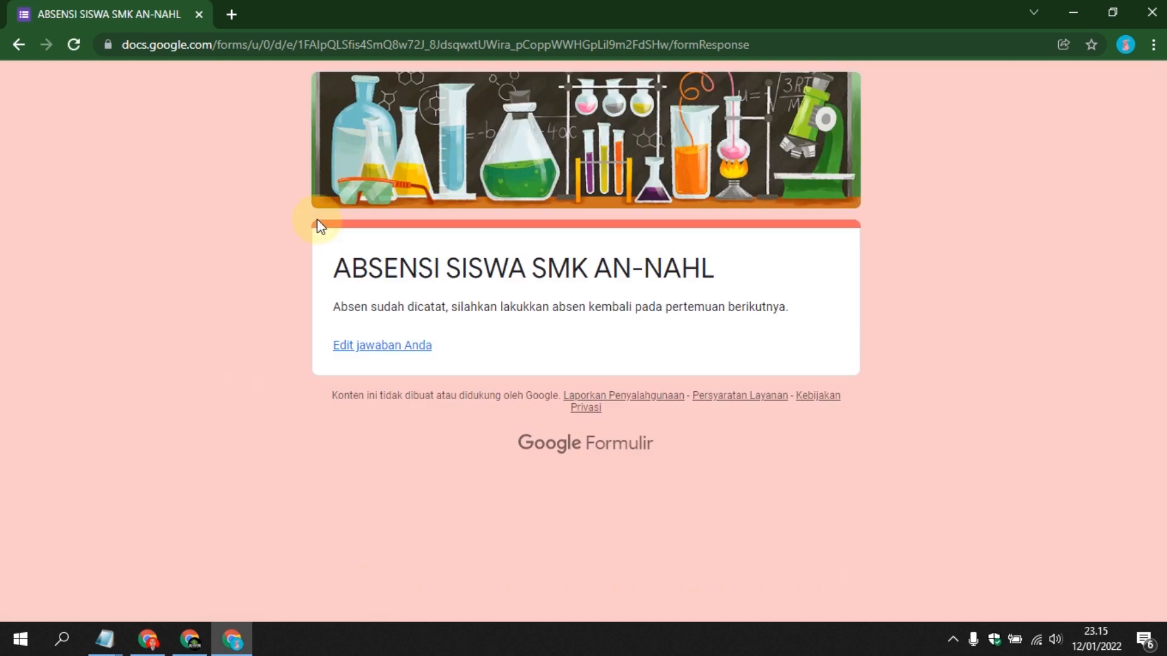
pyautogui.click(20, 638)
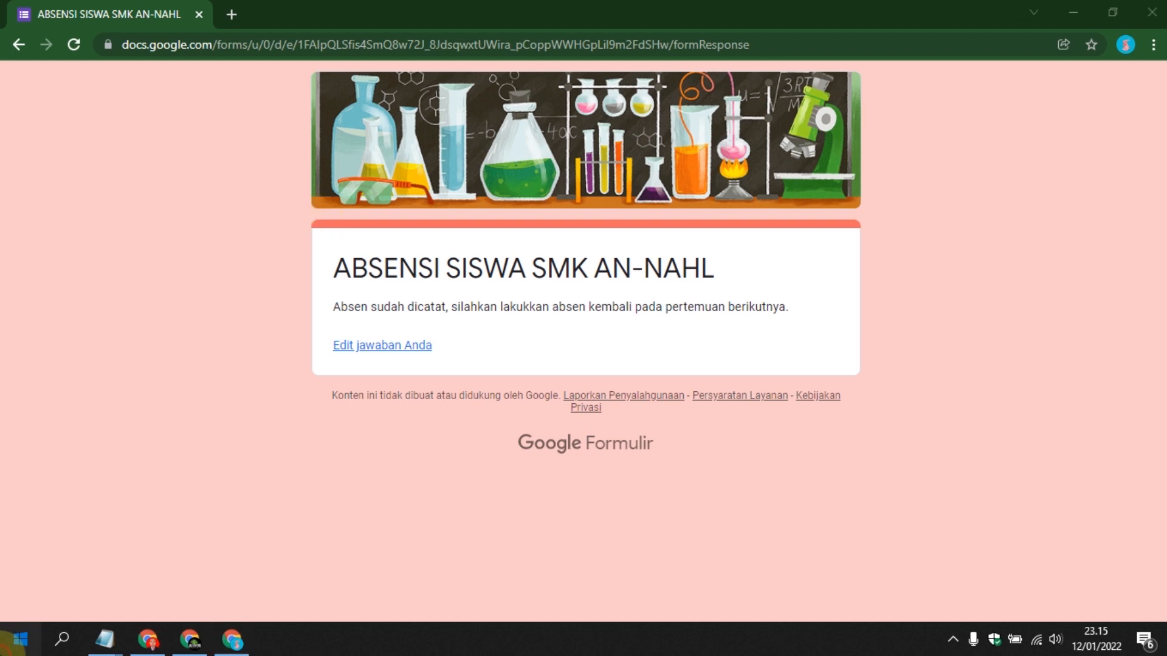
pyautogui.click(106, 298)
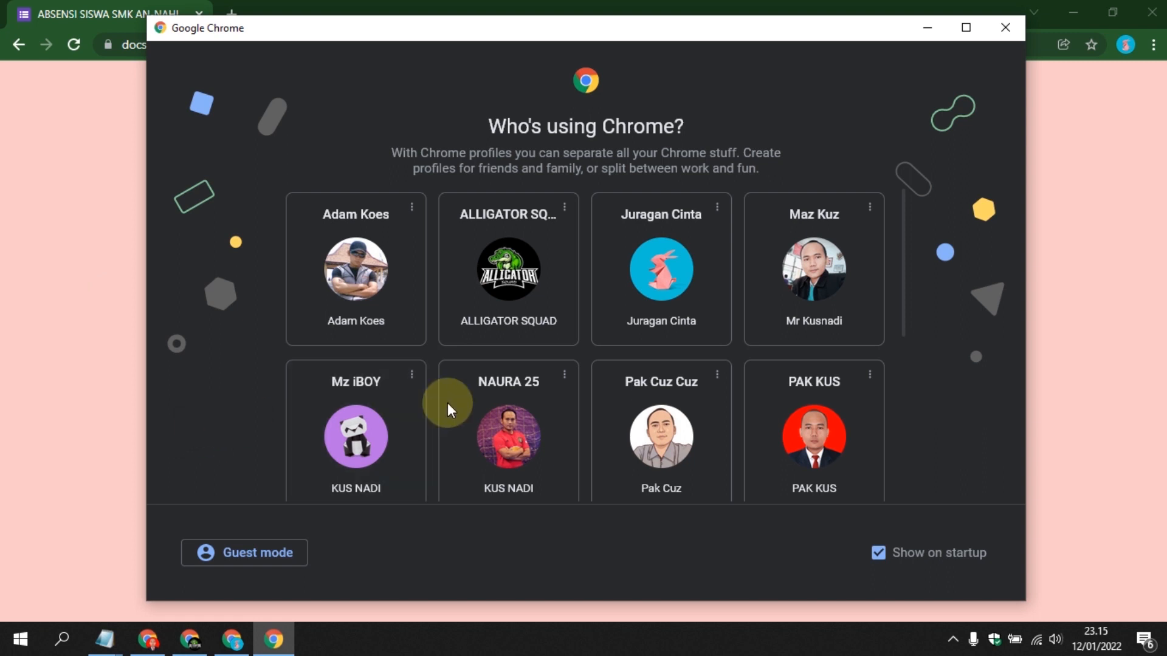
pyautogui.click(462, 398)
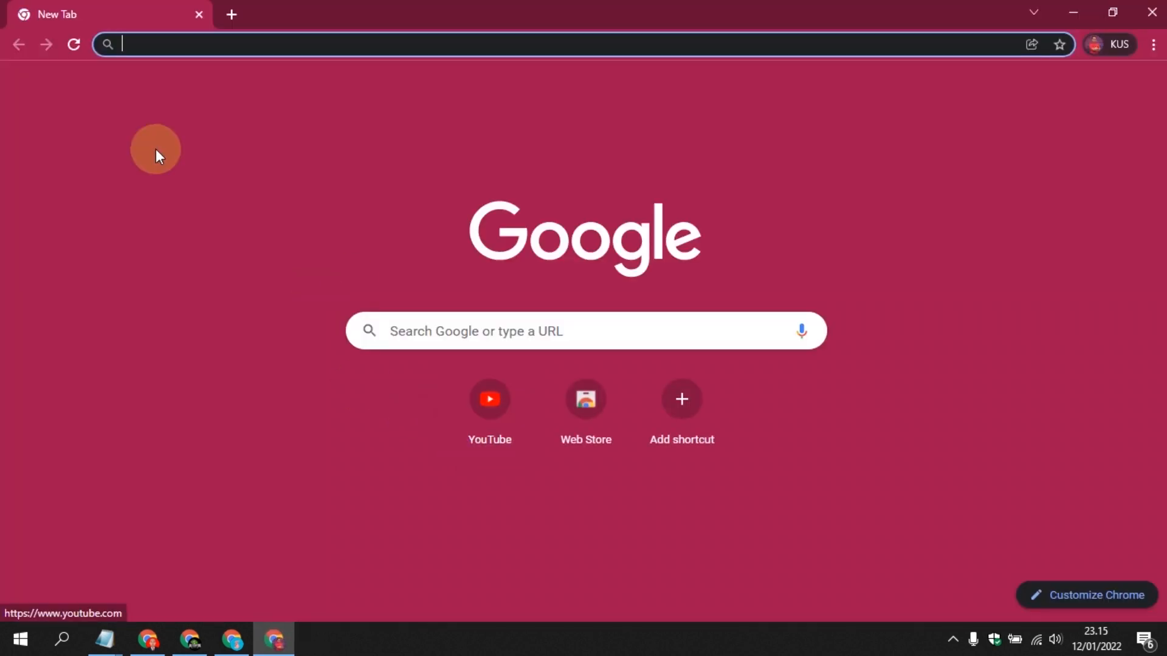
pyautogui.rightClick(233, 43)
pyautogui.click(316, 177)
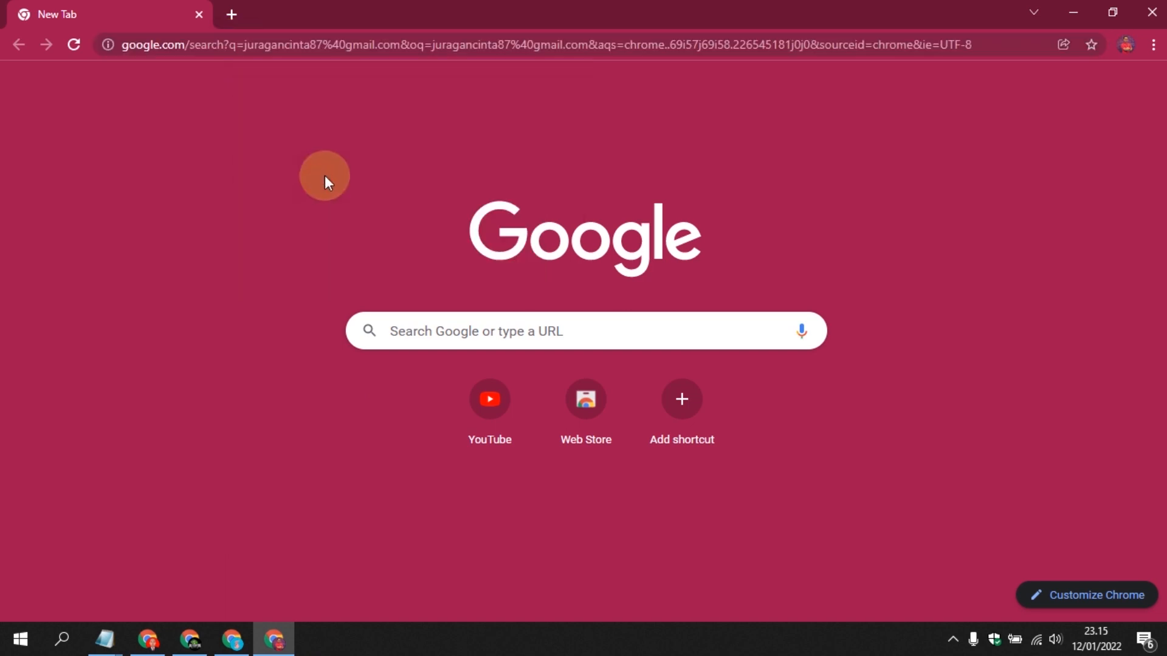
pyautogui.click(200, 13)
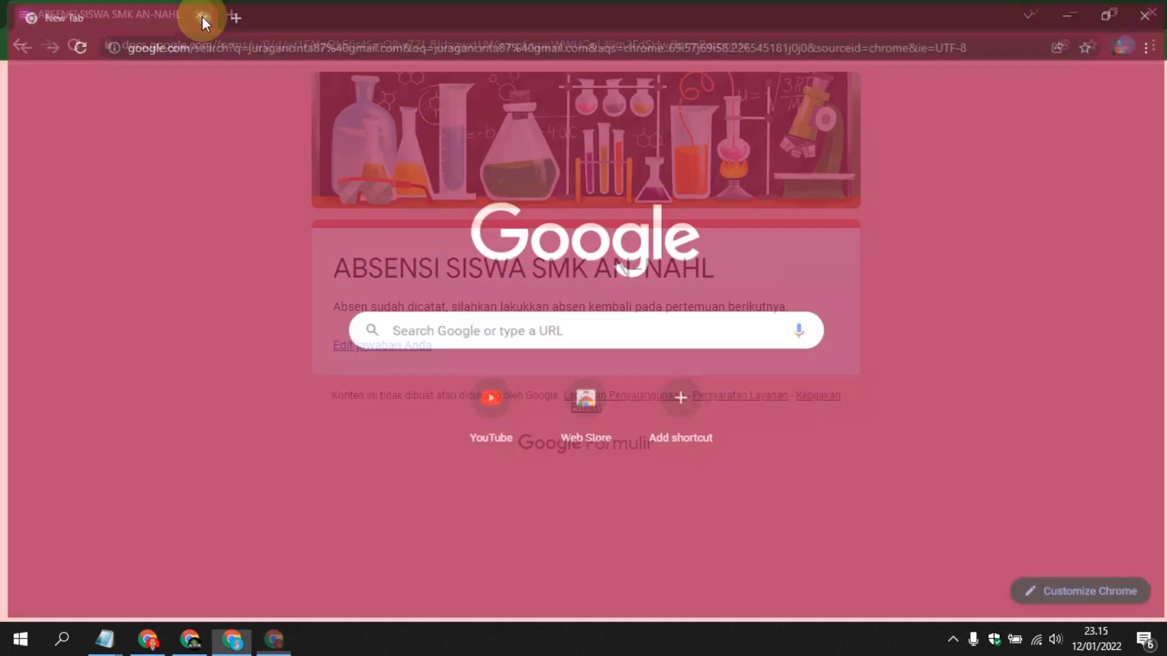
# Start a further Chrome window with the profile whose picture shows a man in a red shirt.
pyautogui.click(21, 638)
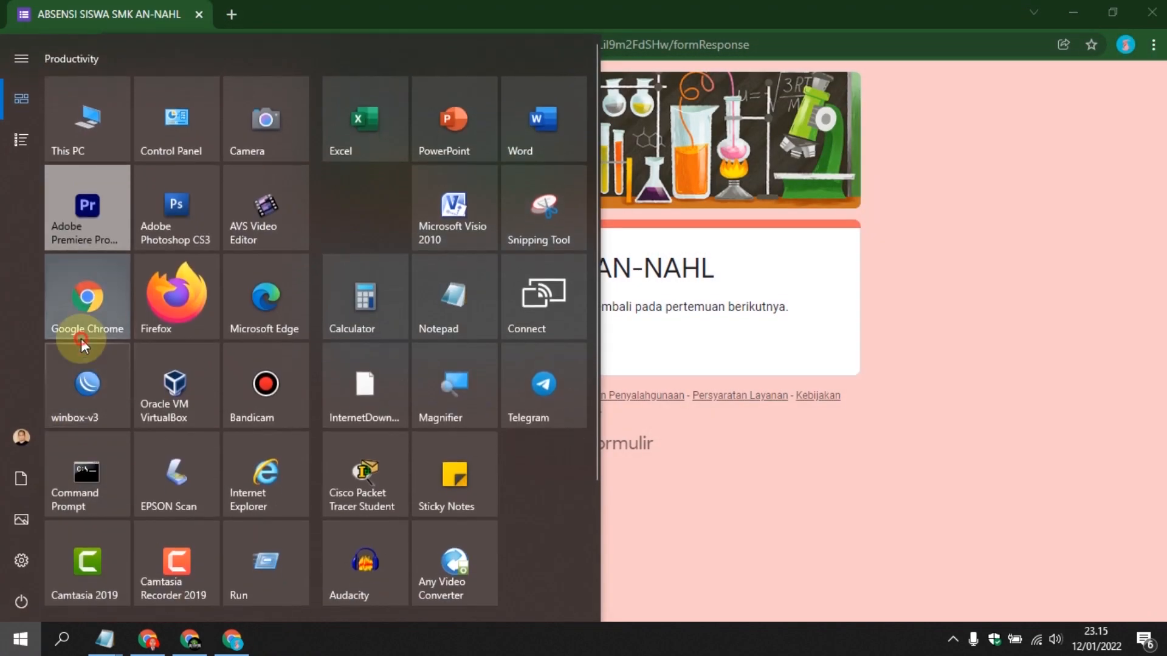
pyautogui.click(87, 331)
pyautogui.click(556, 463)
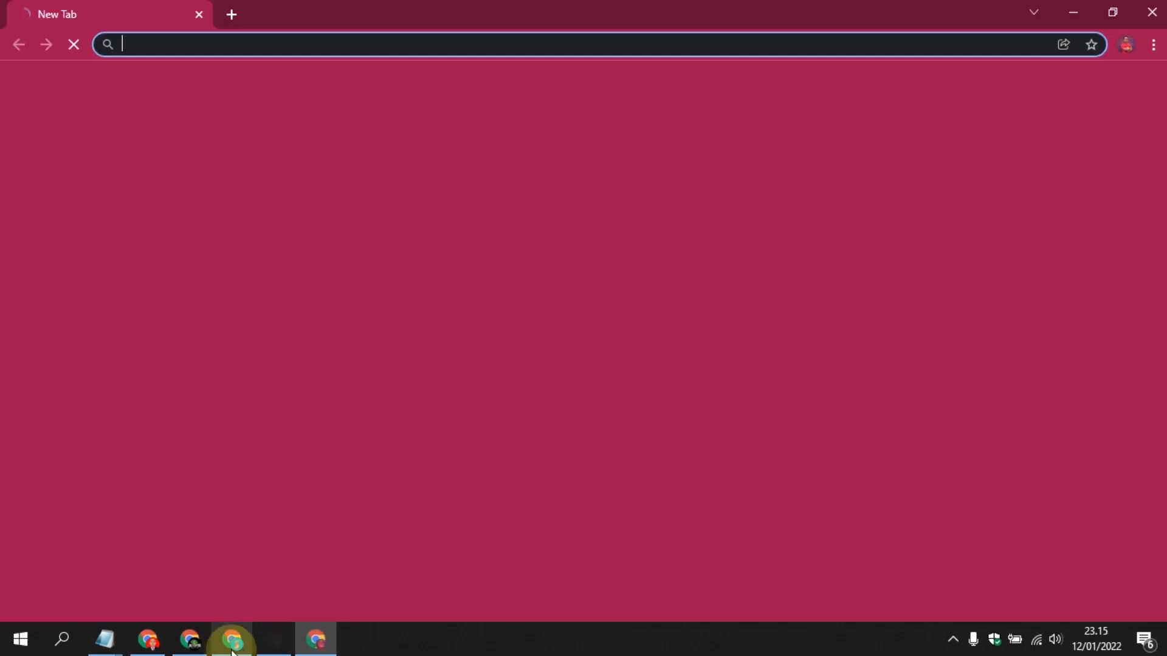
# Copy the shortened link from the untitled Notepad document and open the attendance form in the newly started Chrome window.
pyautogui.click(104, 638)
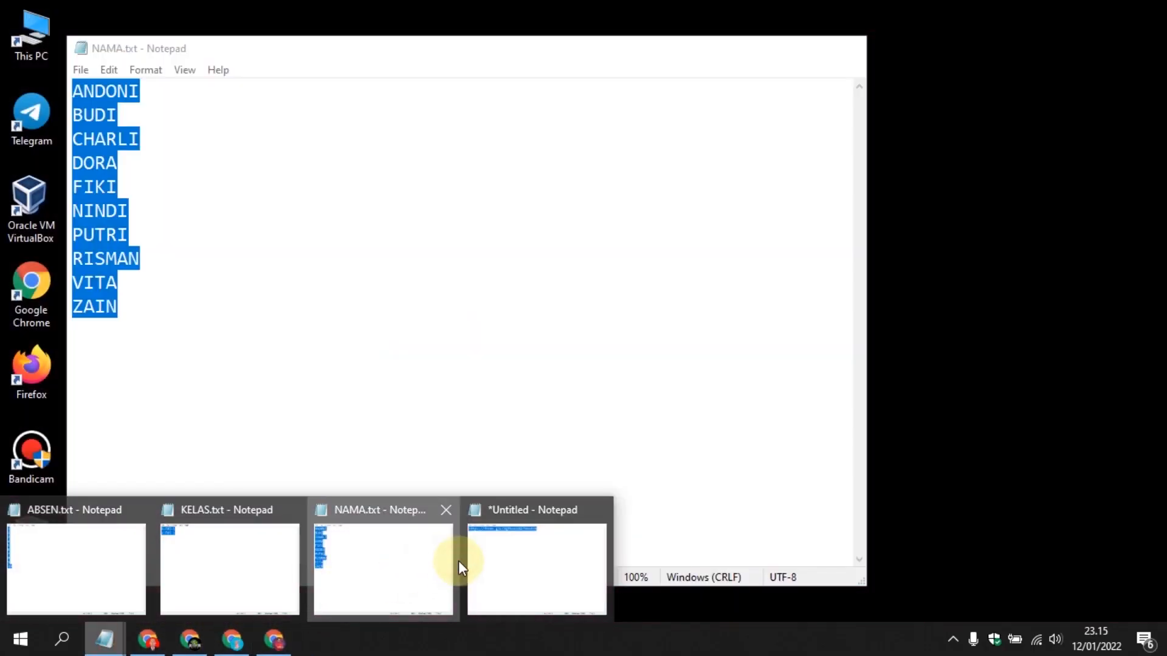
pyautogui.click(458, 561)
pyautogui.click(109, 647)
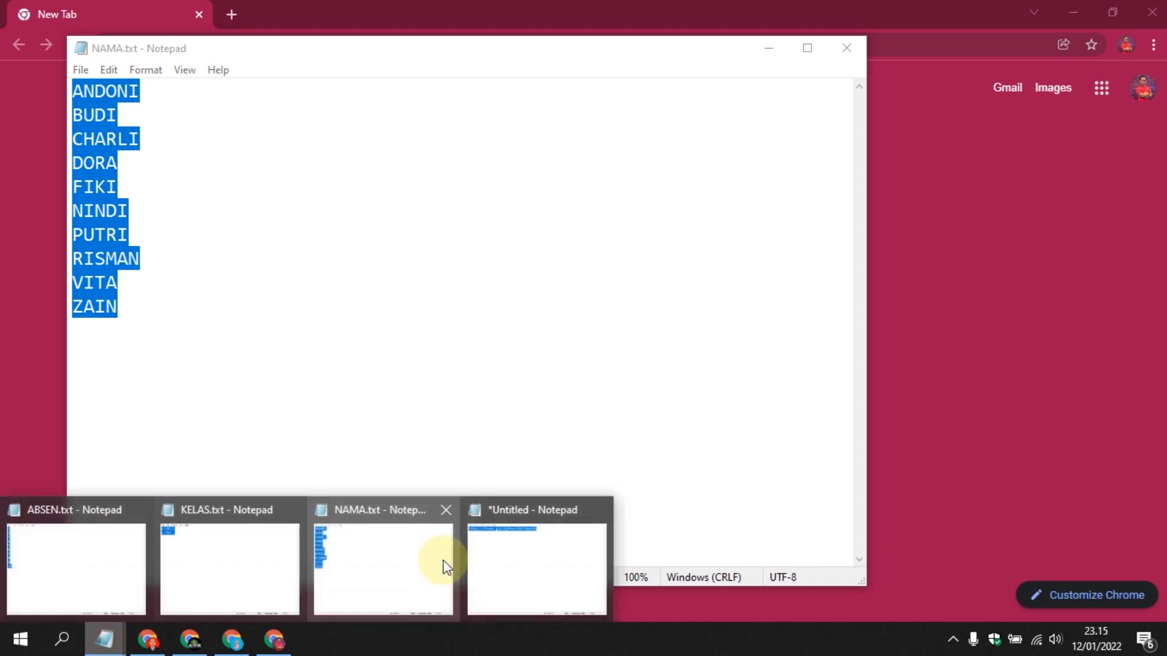
pyautogui.click(539, 565)
pyautogui.rightClick(294, 92)
pyautogui.click(344, 148)
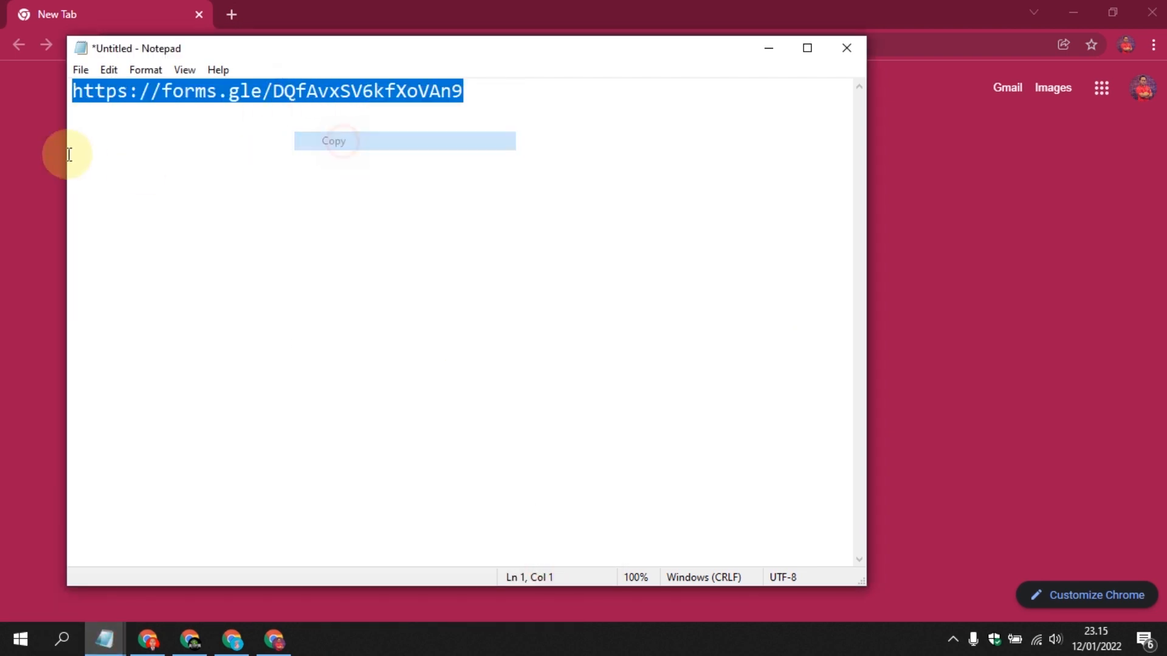
pyautogui.click(33, 131)
pyautogui.rightClick(366, 47)
pyautogui.click(458, 182)
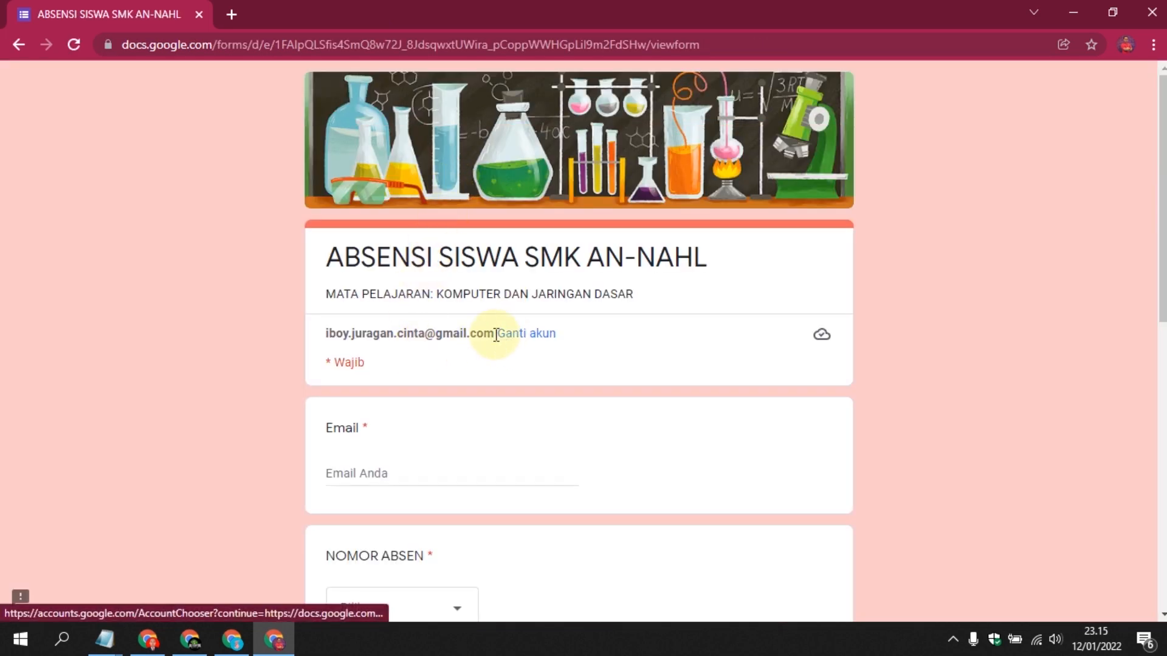
# Copy the signed-in account's e-mail address into the Email field and choose 3 for NOMOR ABSEN.
pyautogui.moveTo(496, 334); pyautogui.dragTo(344, 333)
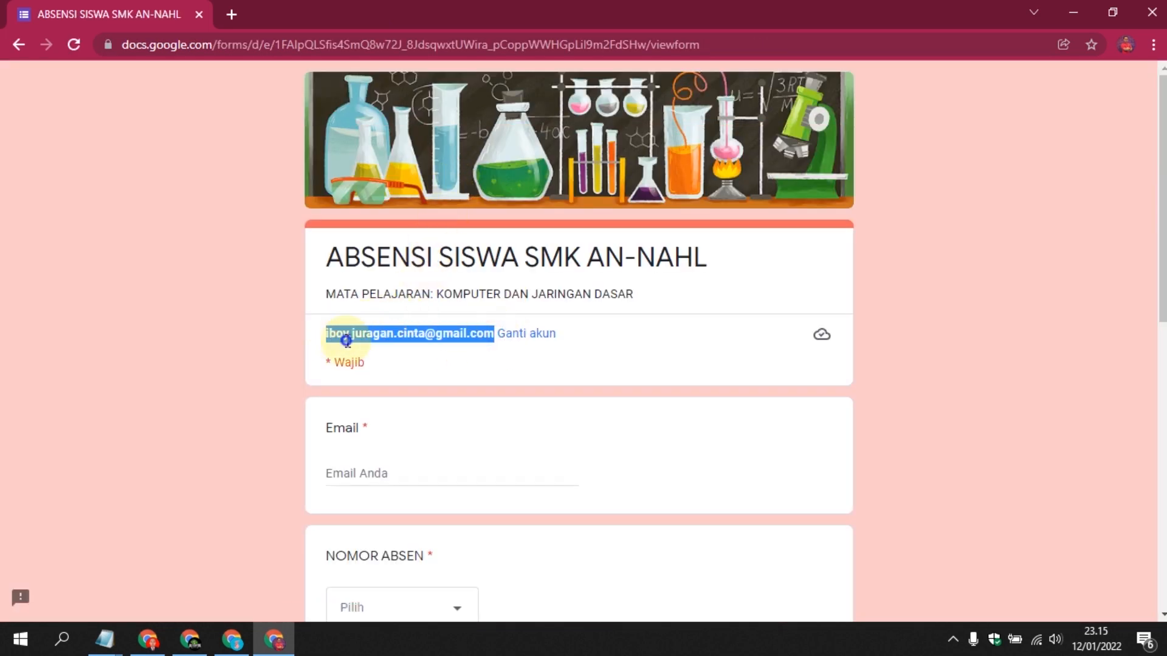
pyautogui.rightClick(338, 338)
pyautogui.click(344, 353)
pyautogui.rightClick(364, 466)
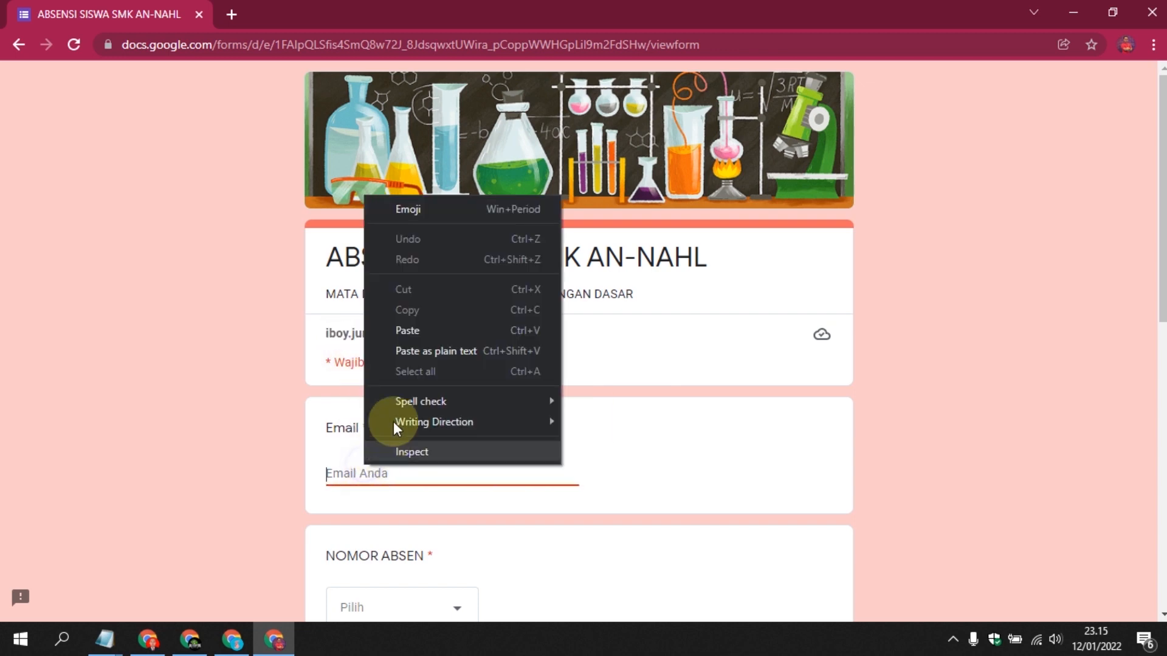
pyautogui.click(404, 331)
pyautogui.scroll(-3, 430, 440)
pyautogui.click(432, 437)
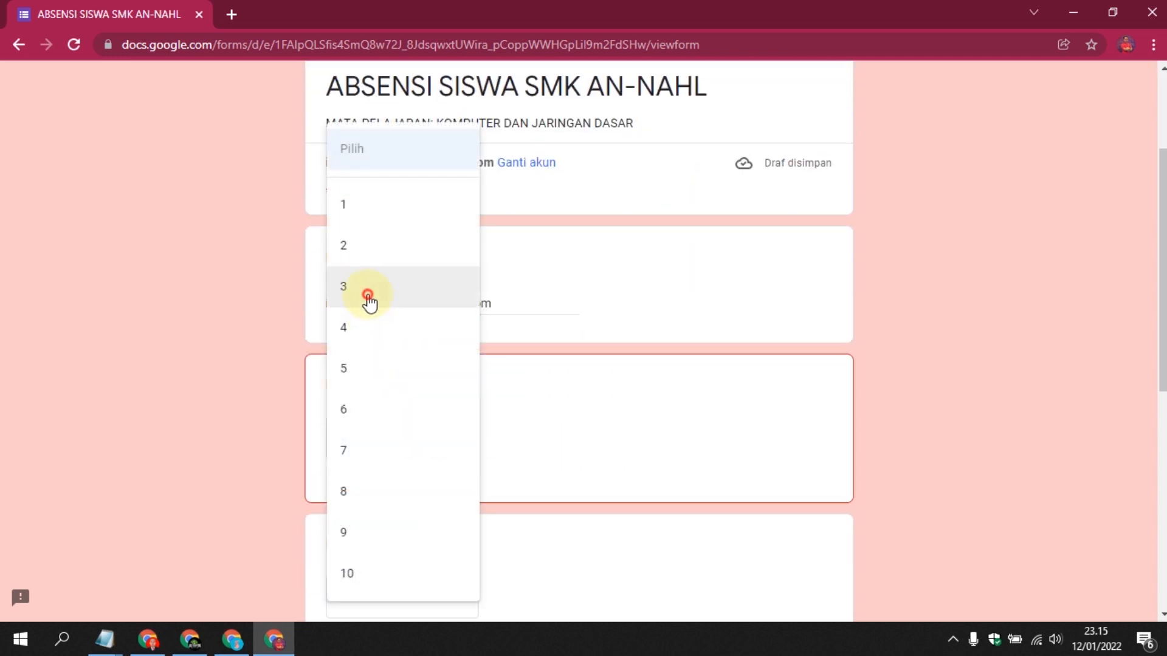
pyautogui.click(369, 294)
# Choose the third student in the NAMA SISWA list and X-TKJ-1 for KELAS.
pyautogui.scroll(-2, 404, 462)
pyautogui.click(405, 419)
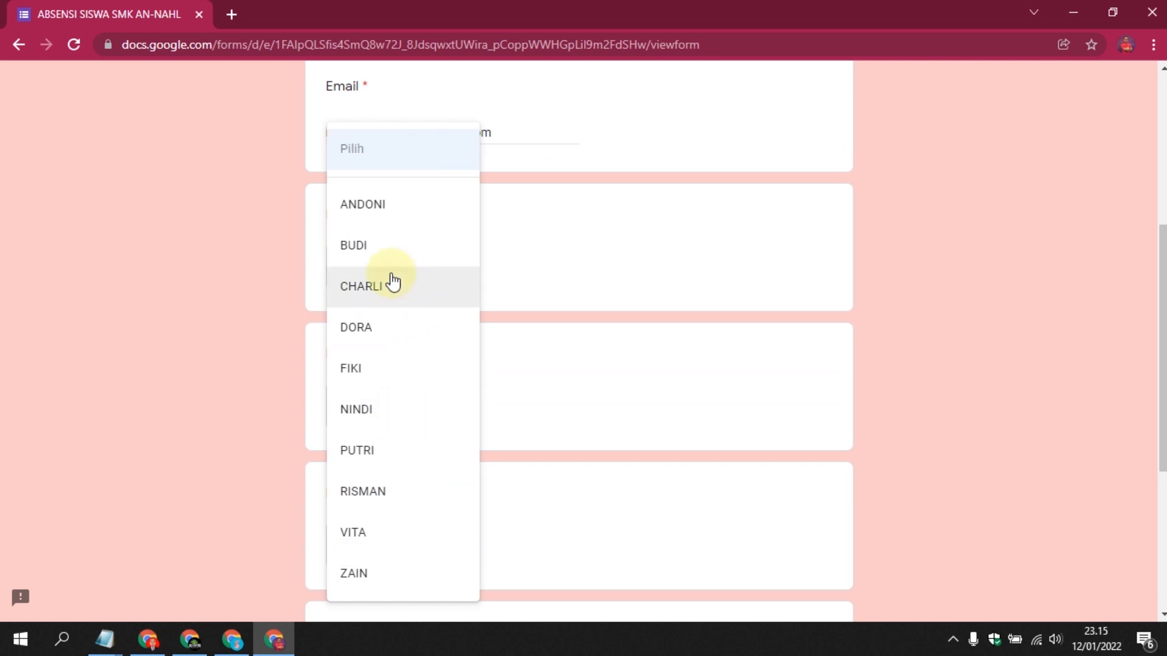
pyautogui.click(389, 290)
pyautogui.scroll(-2, 420, 391)
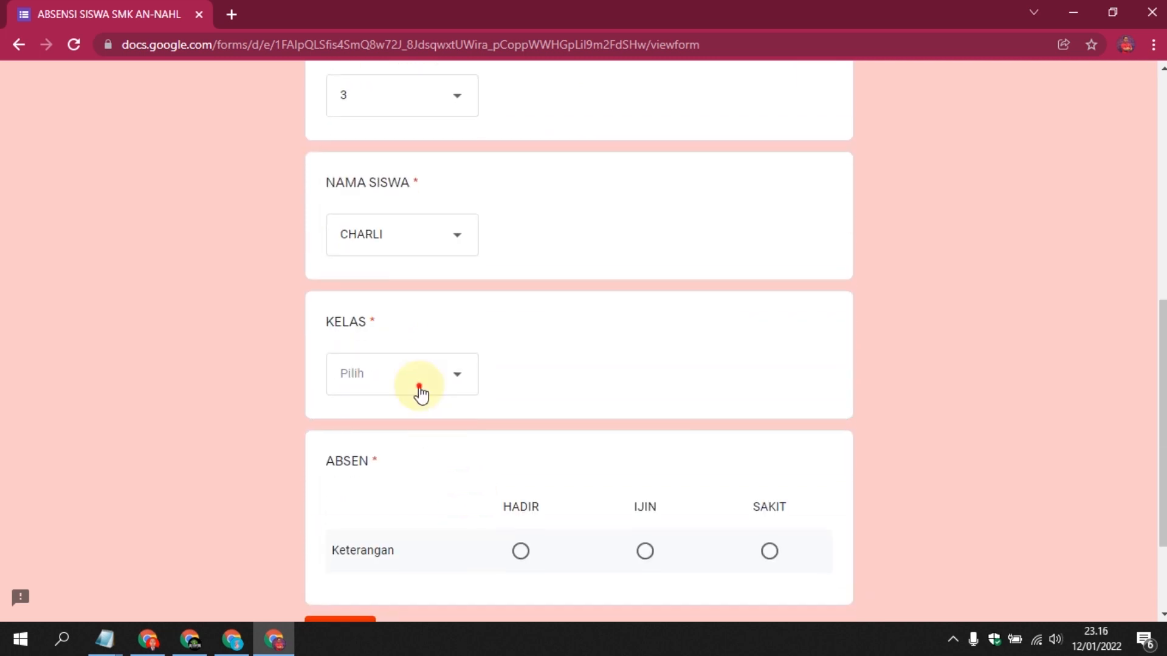
pyautogui.click(419, 392)
pyautogui.click(396, 427)
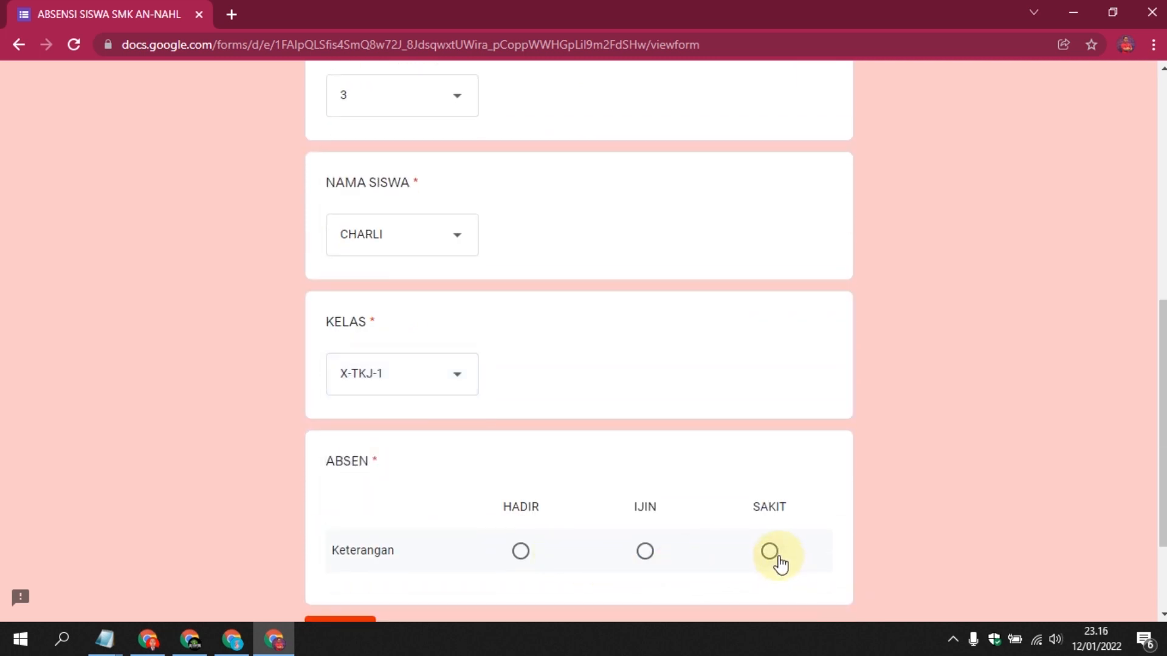
# Mark the ABSEN attendance row as SAKIT and submit the form.
pyautogui.click(773, 557)
pyautogui.scroll(-3, 655, 535)
pyautogui.click(326, 496)
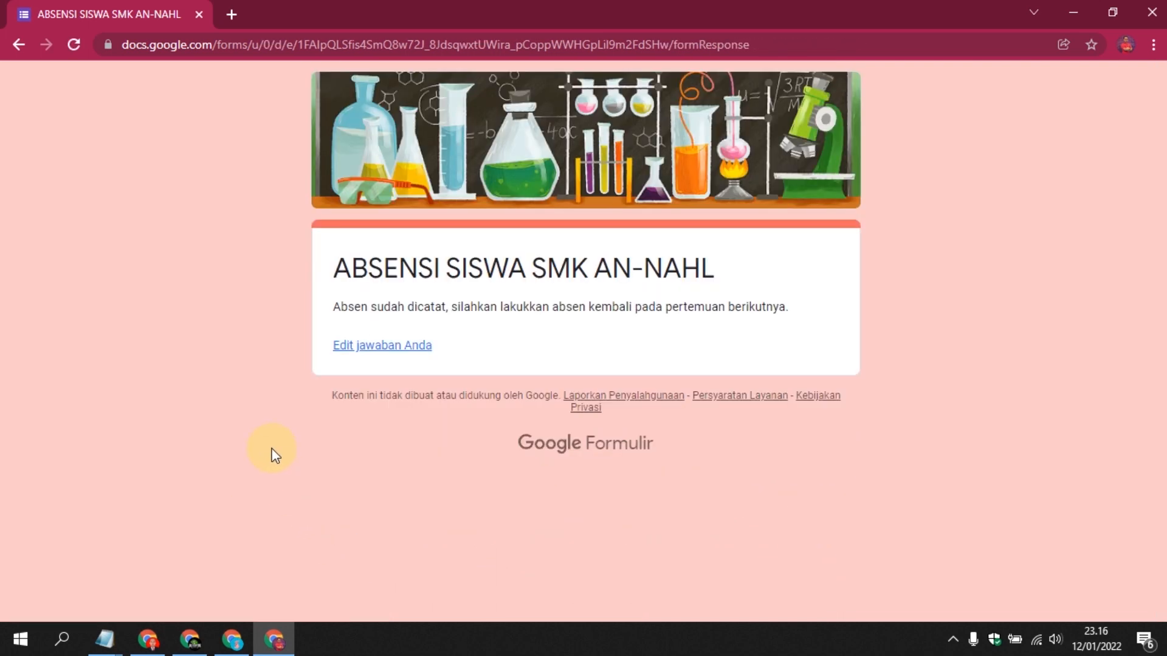
# Switch to the Chrome window with the form editor and review the response summary with its e-mail list and charts.
pyautogui.click(149, 633)
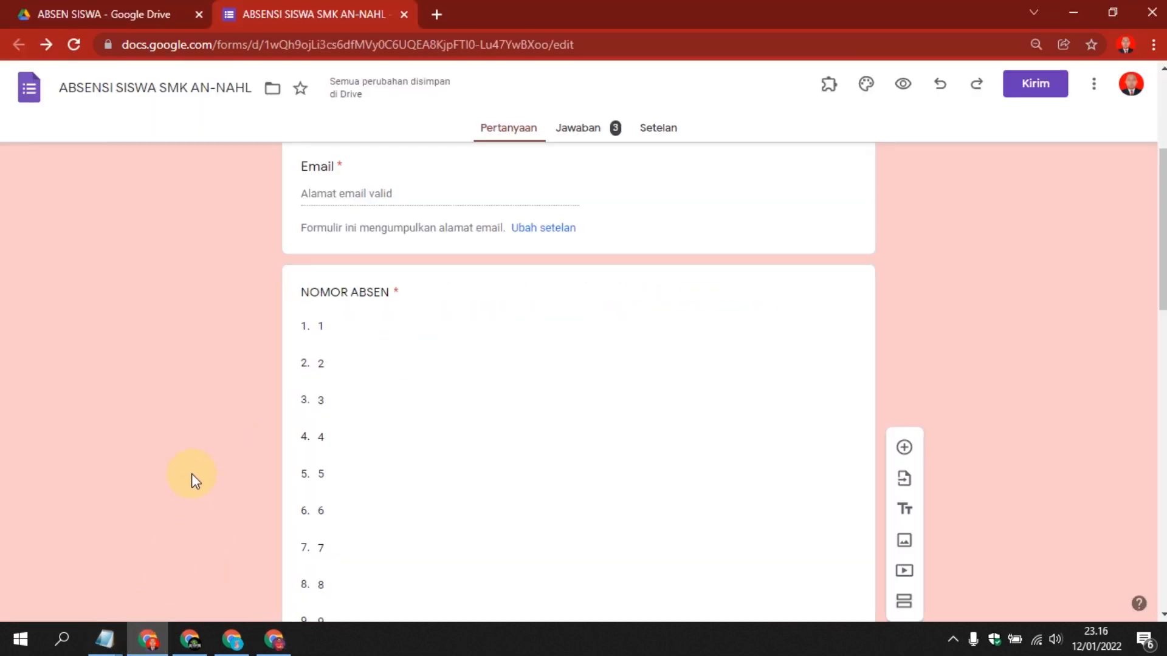
pyautogui.scroll(4, 191, 473)
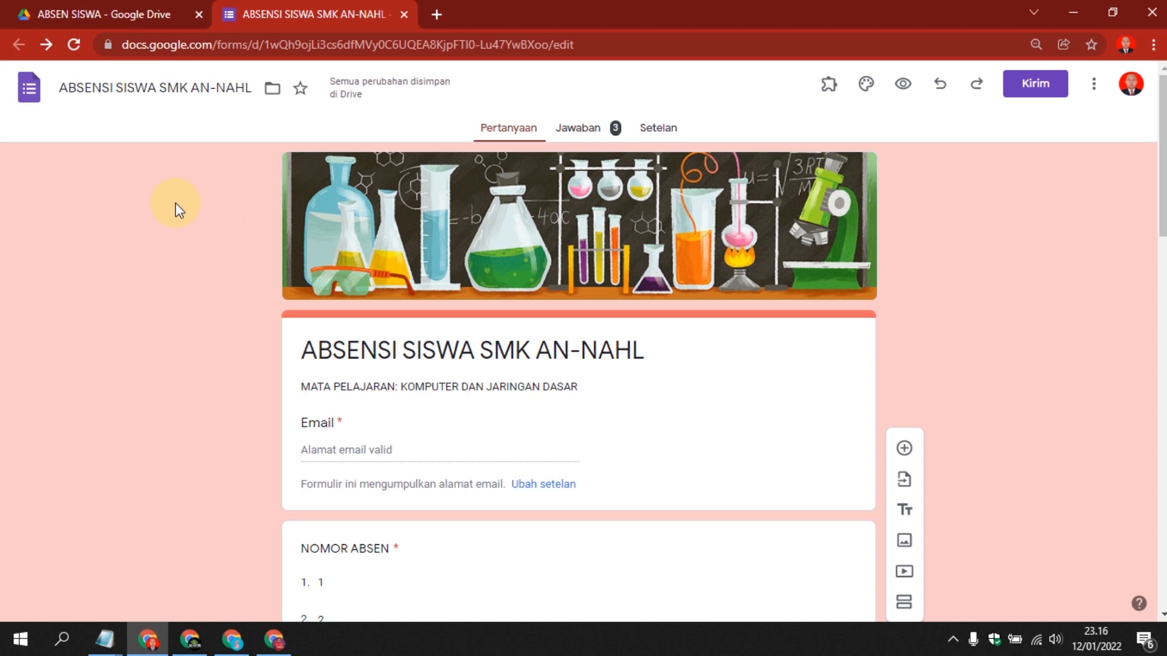
pyautogui.click(591, 129)
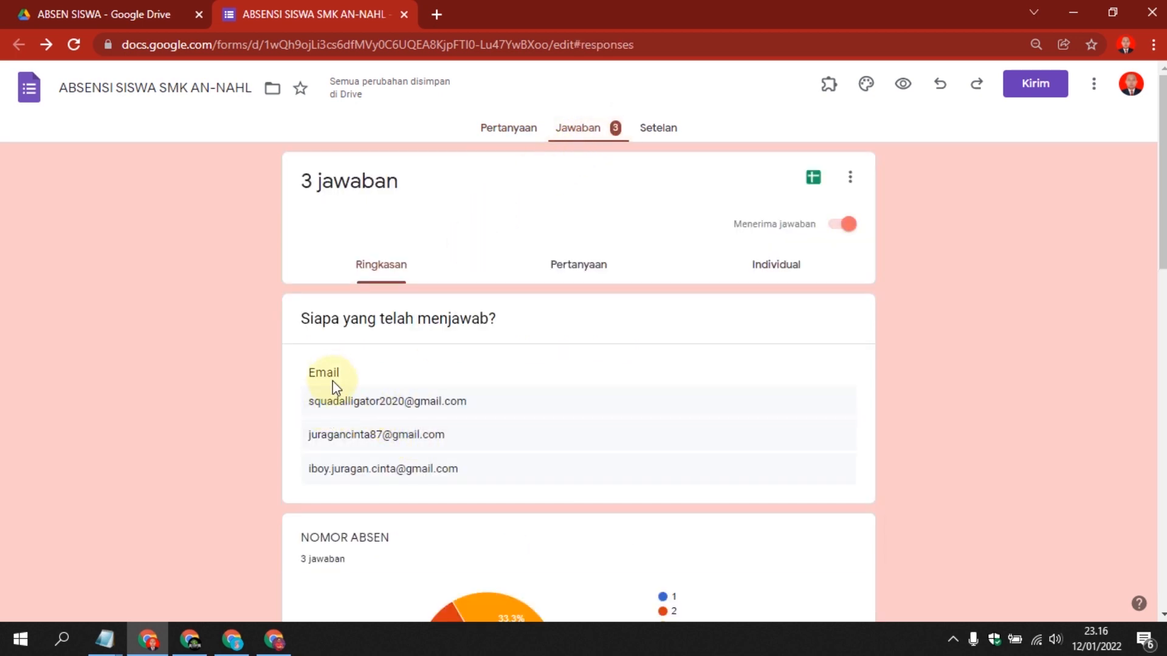
pyautogui.scroll(-1, 408, 506)
pyautogui.scroll(-3, 409, 506)
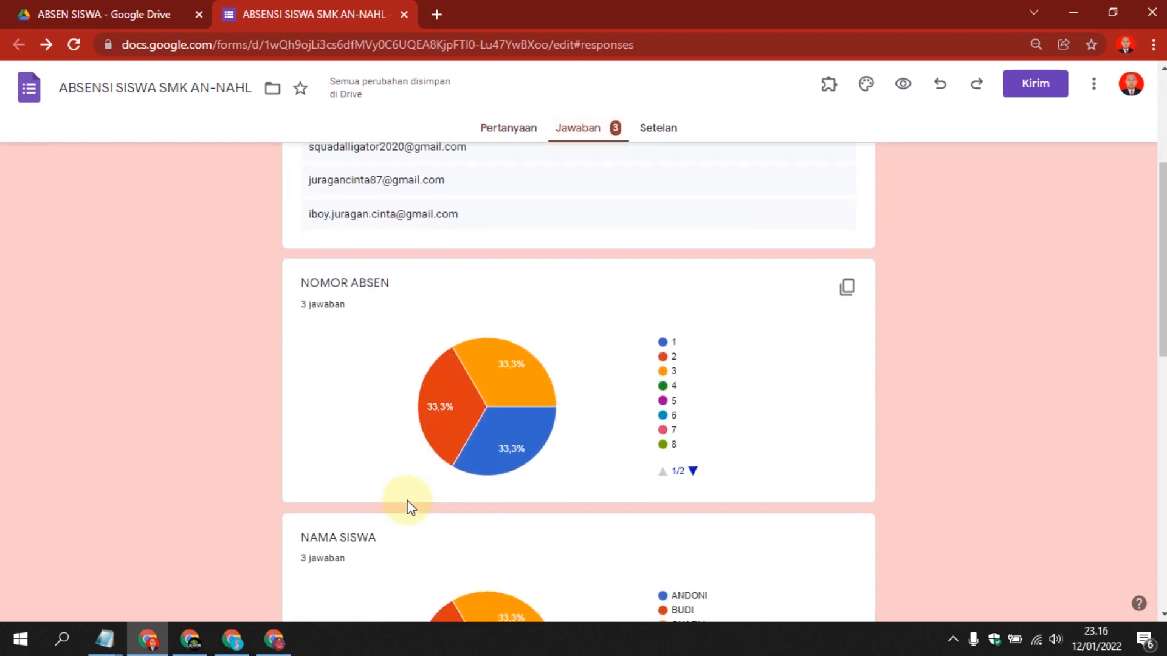
pyautogui.scroll(-1, 535, 450)
pyautogui.scroll(-1, 556, 460)
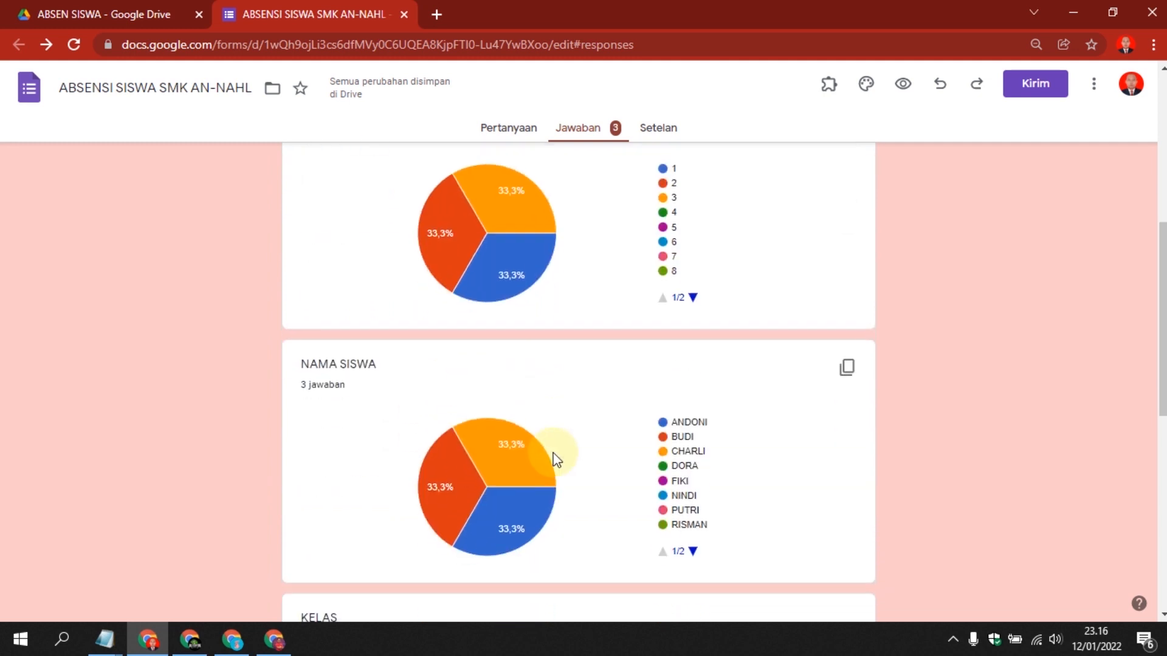
pyautogui.scroll(7, 555, 461)
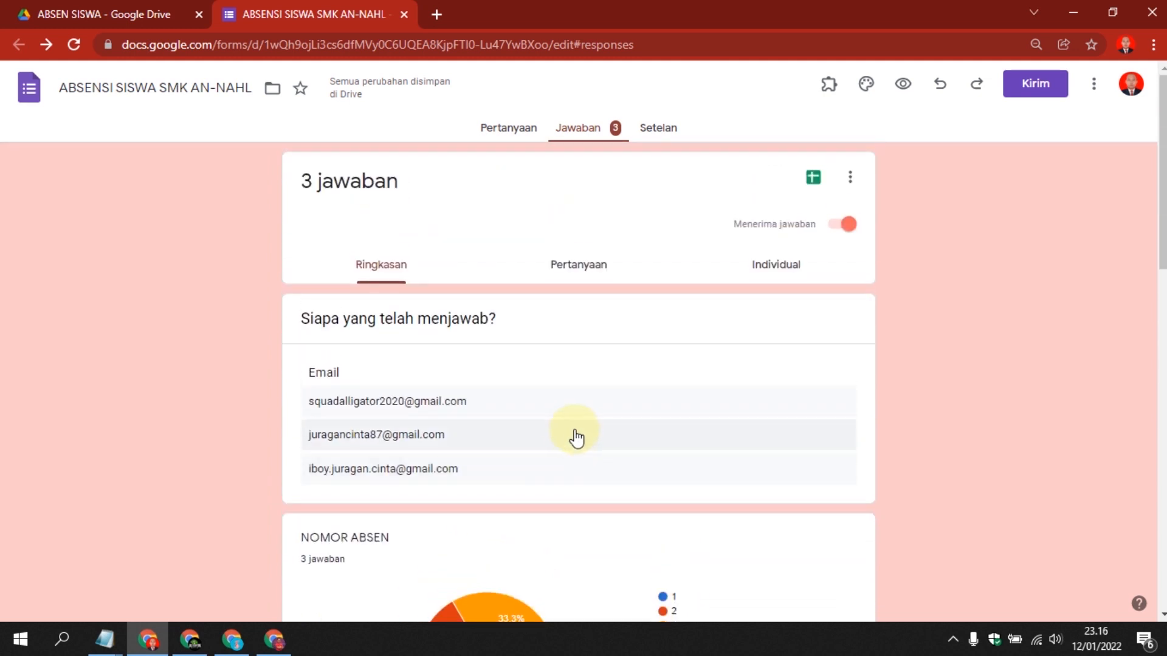
# Create a new spreadsheet for the form's responses and widen its Timestamp column.
pyautogui.click(812, 182)
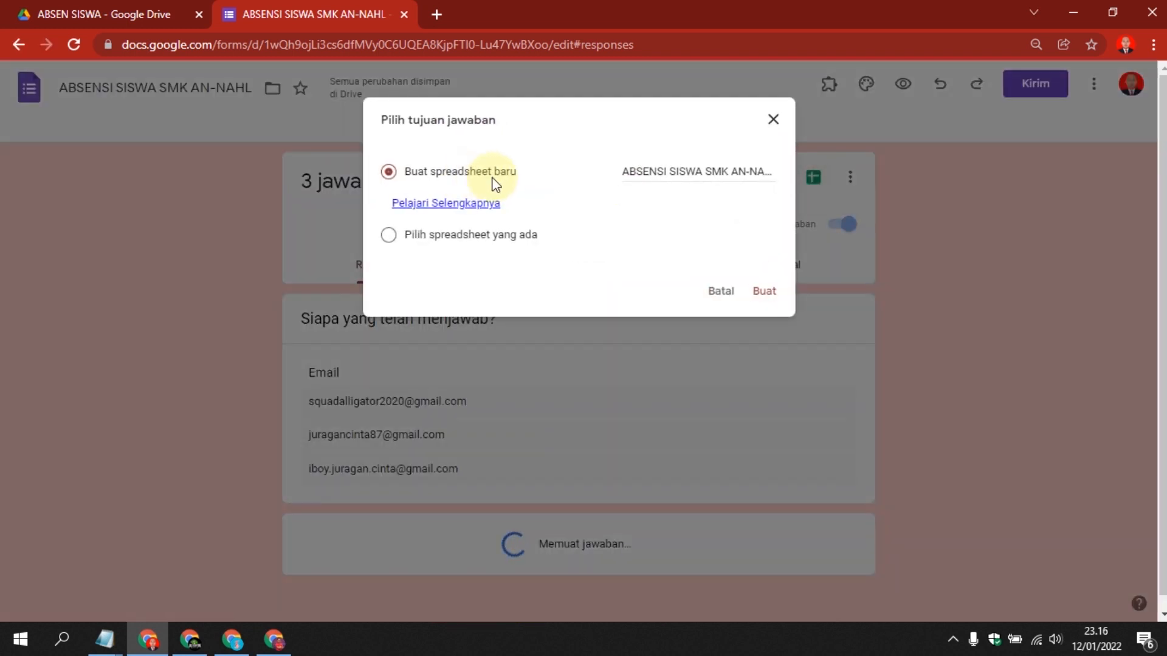
pyautogui.click(760, 292)
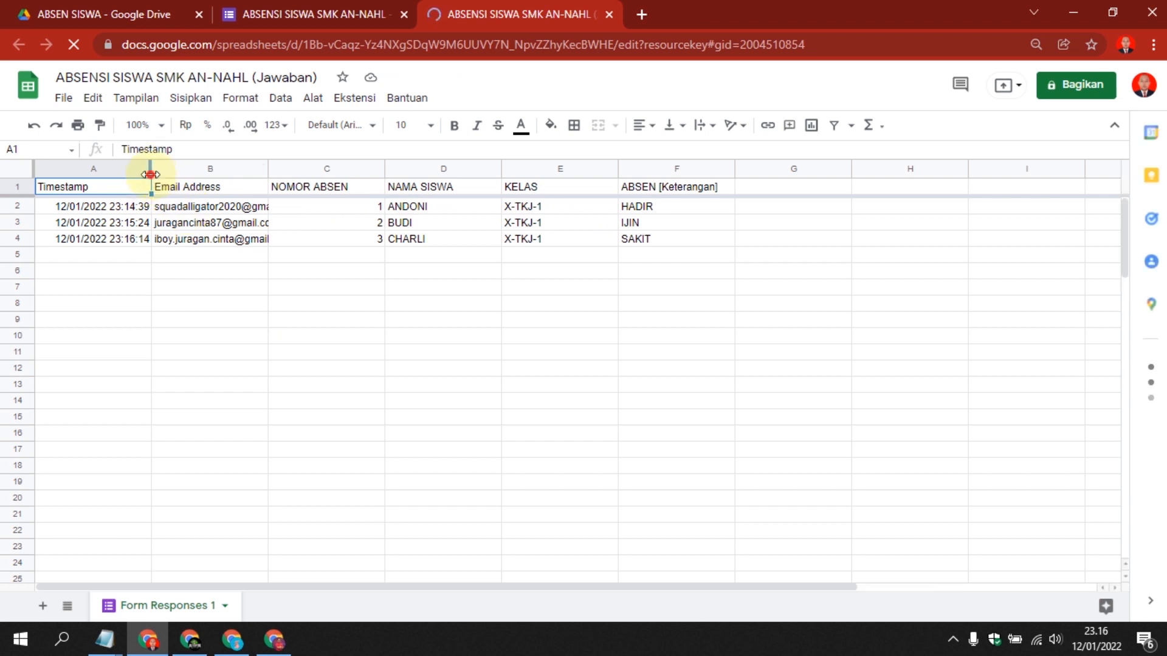
pyautogui.moveTo(150, 175); pyautogui.dragTo(191, 175)
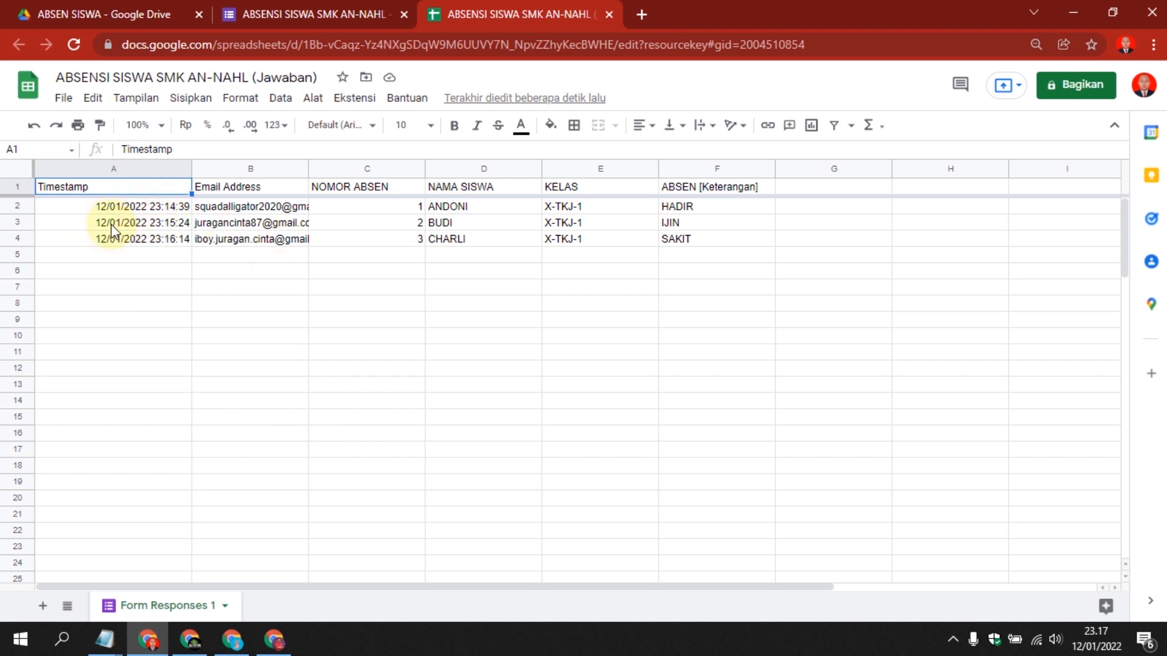
pyautogui.click(137, 166)
pyautogui.click(281, 100)
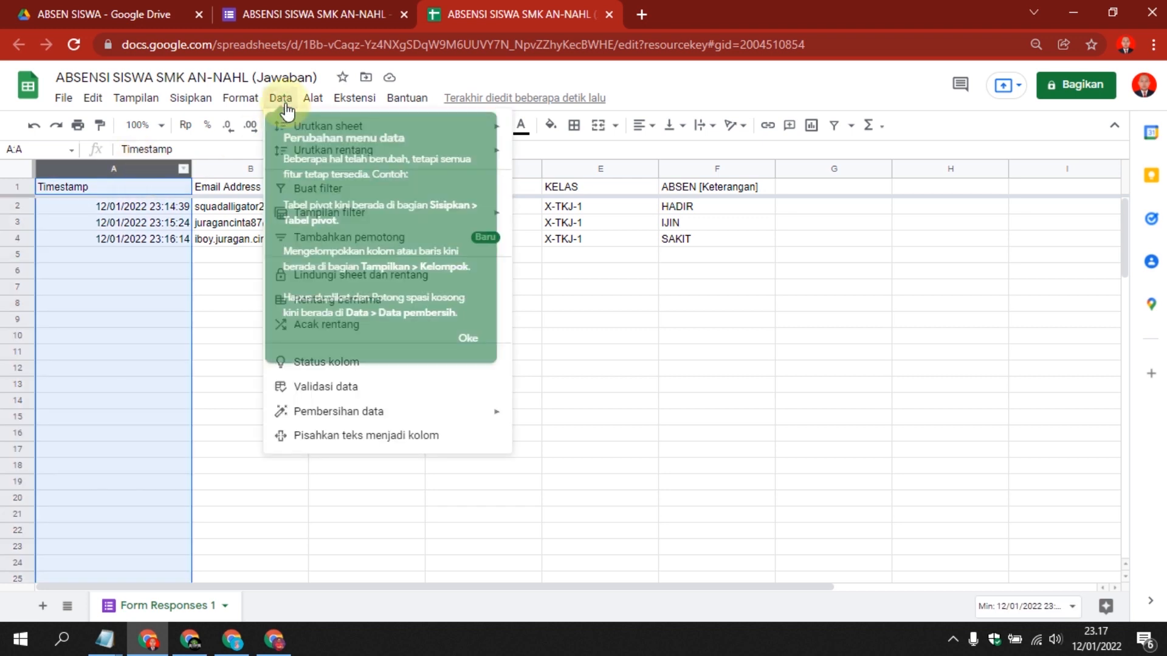
pyautogui.click(468, 340)
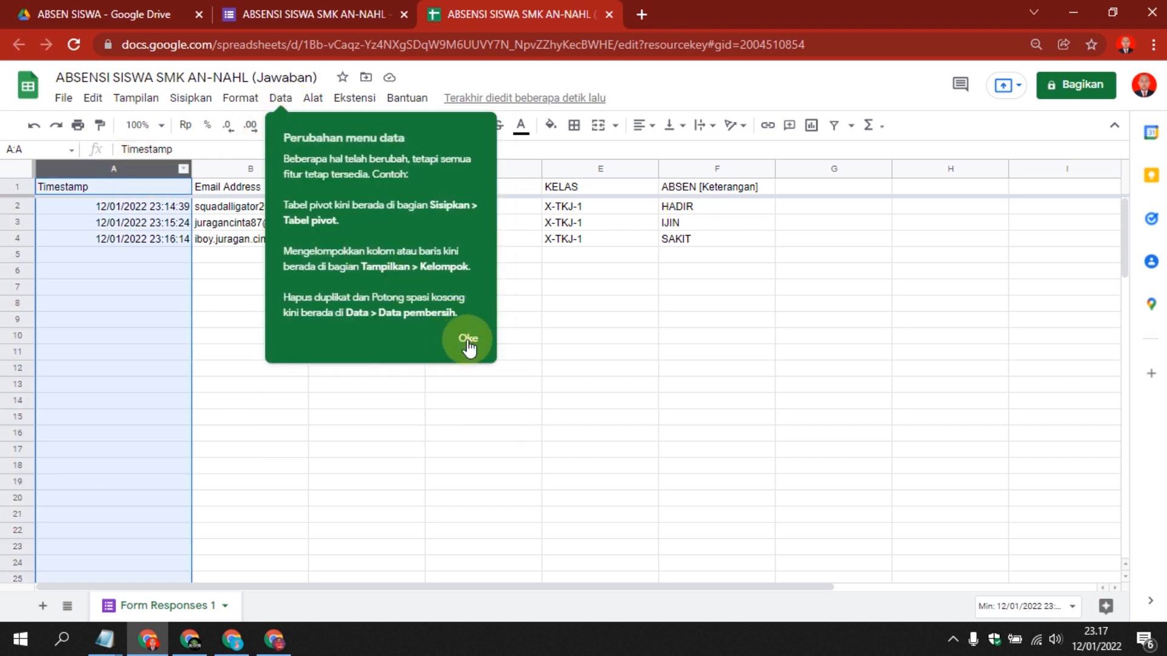
pyautogui.click(285, 98)
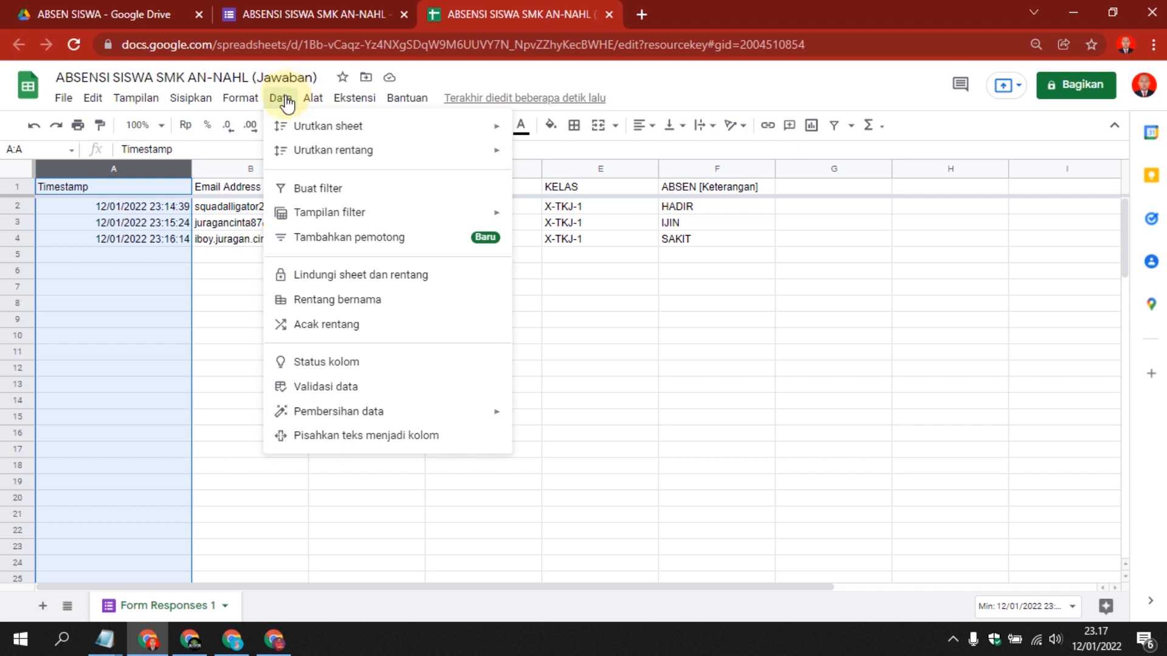
pyautogui.moveTo(308, 138)
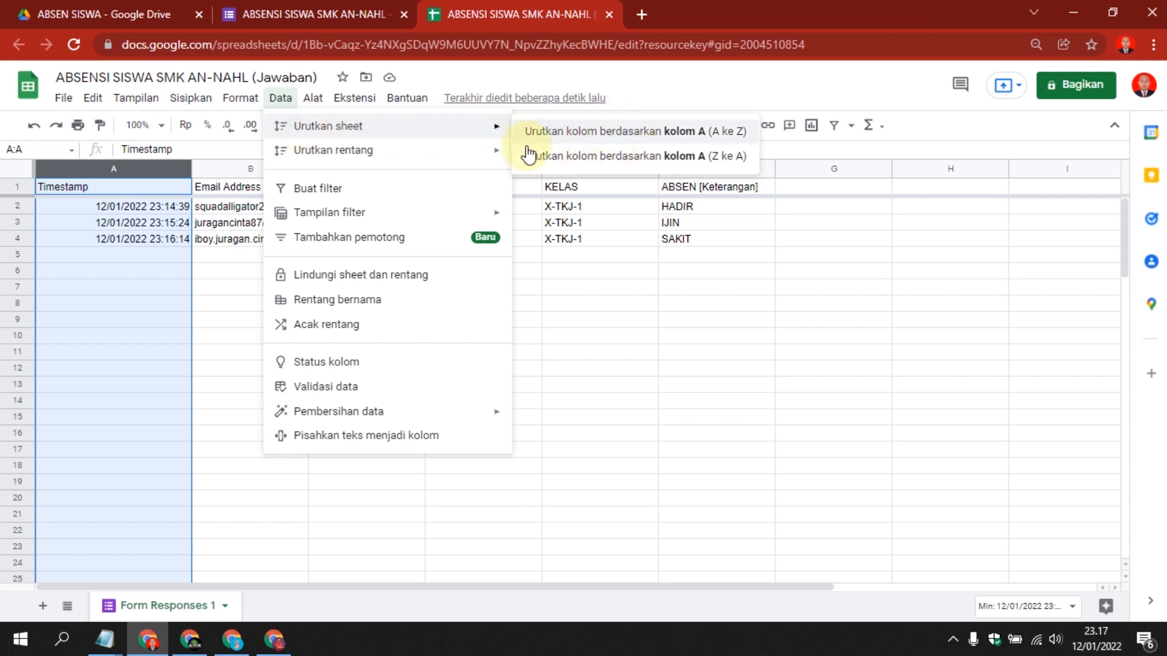
pyautogui.click(737, 388)
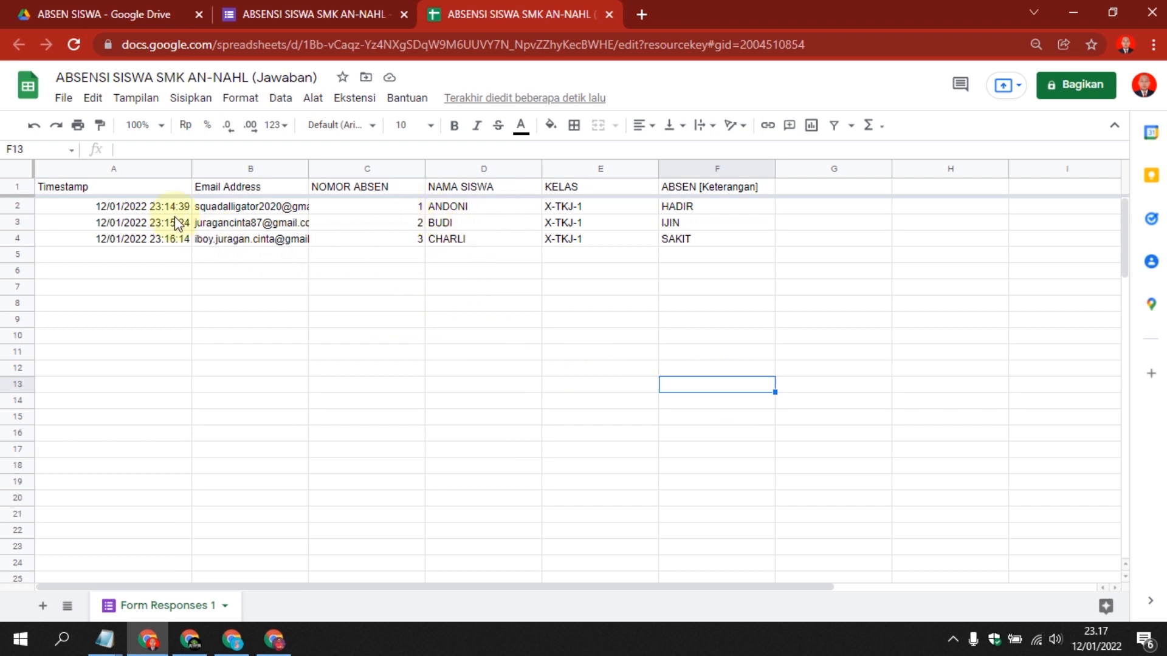
# Download the response spreadsheet in Microsoft Excel (.xlsx) format, open it in Excel and enable editing.
pyautogui.click(63, 98)
pyautogui.moveTo(115, 294)
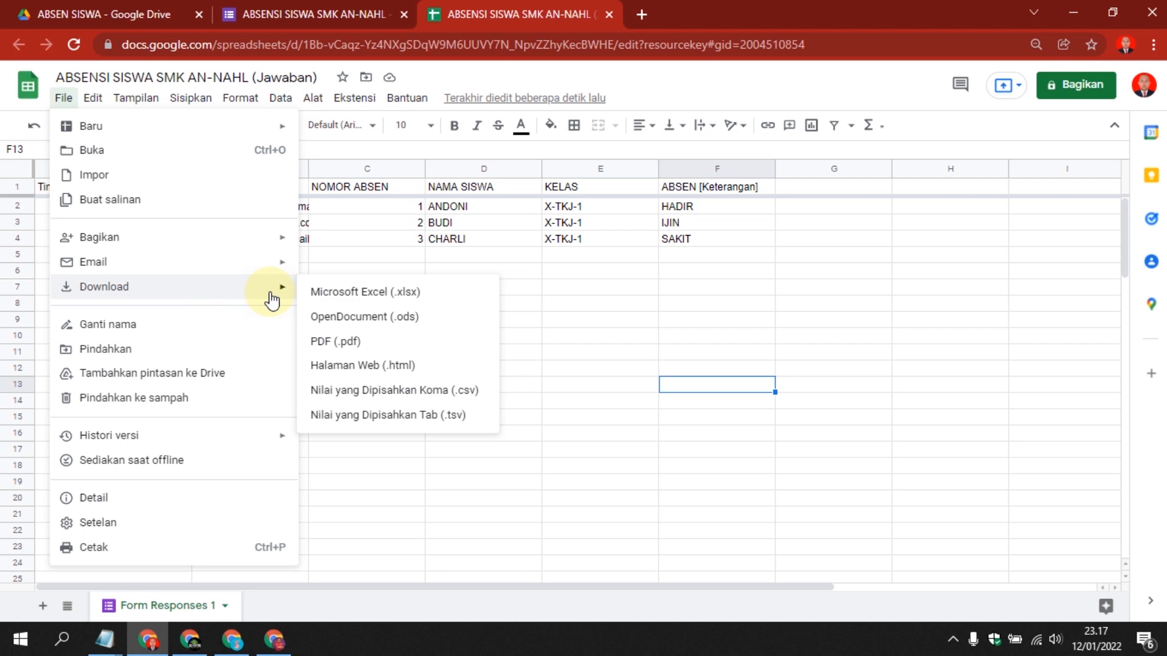
pyautogui.click(348, 298)
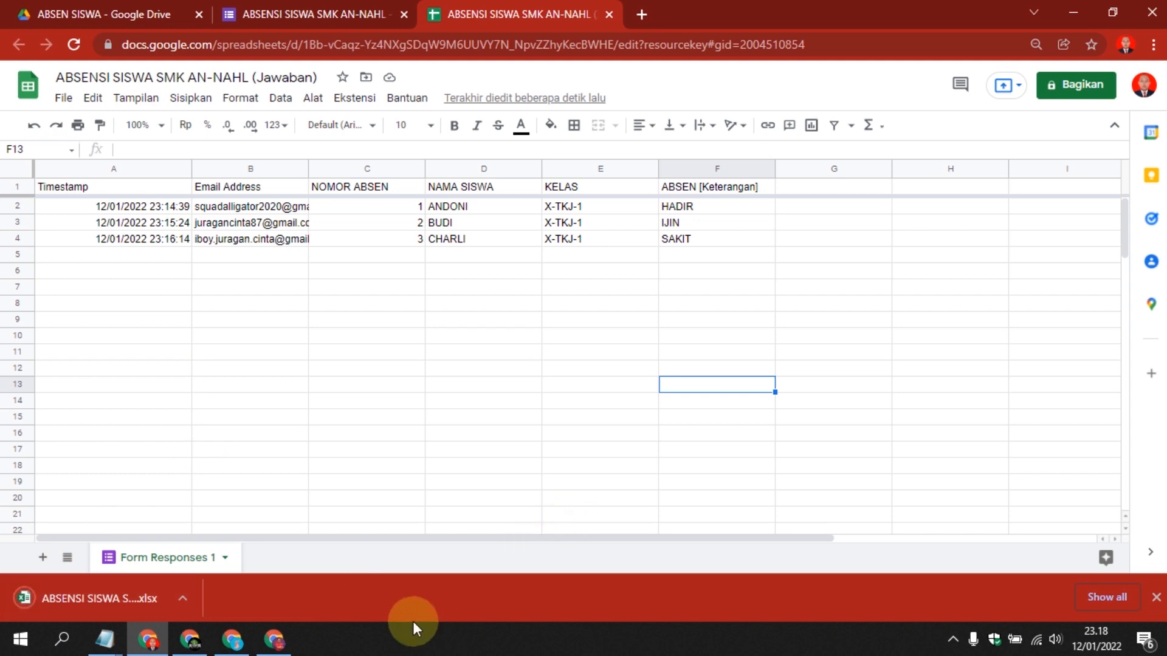
pyautogui.click(125, 599)
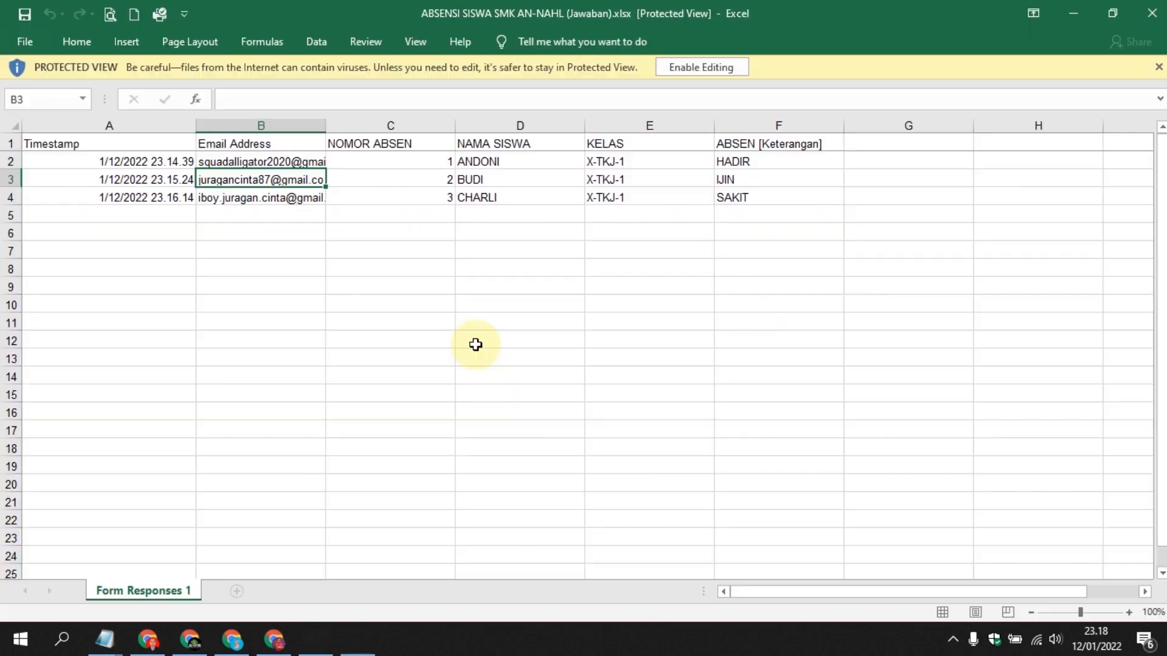
pyautogui.click(745, 68)
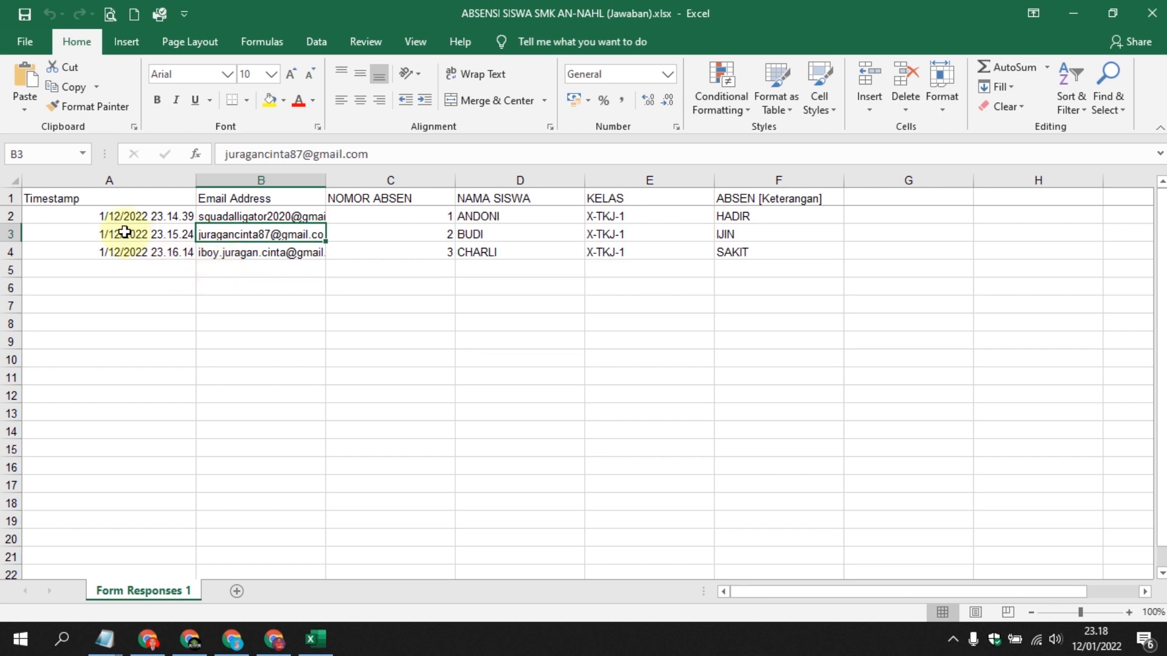
# Examine the timestamps and the first respondent's e-mail address in the downloaded workbook.
pyautogui.moveTo(110, 218); pyautogui.dragTo(116, 253)
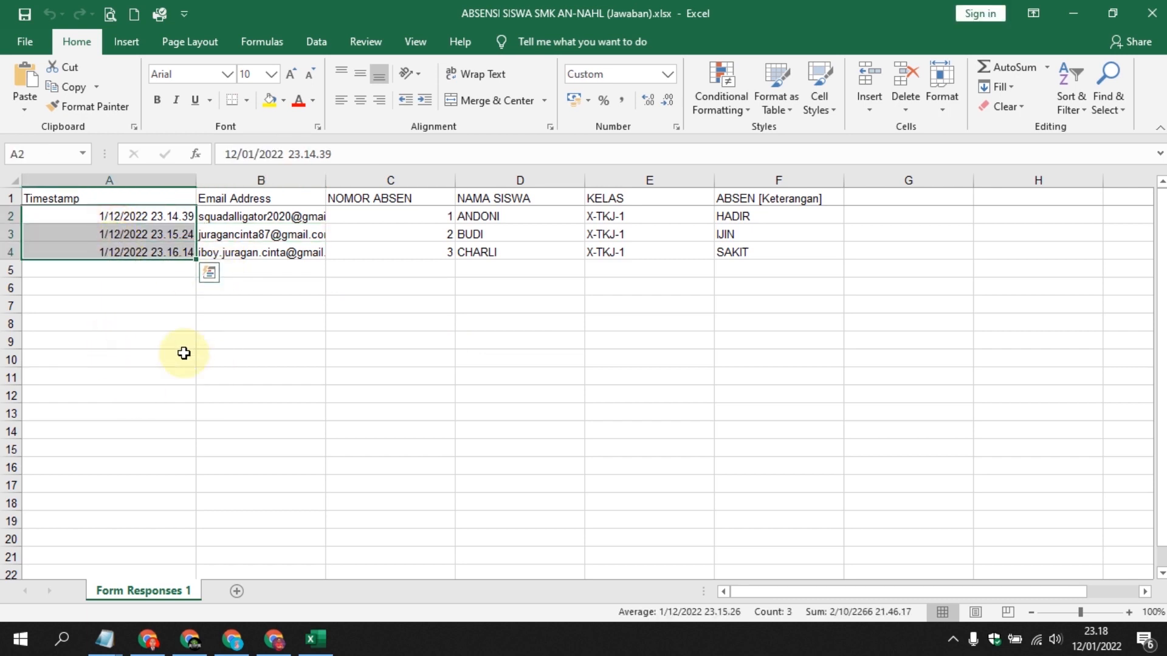
pyautogui.click(255, 392)
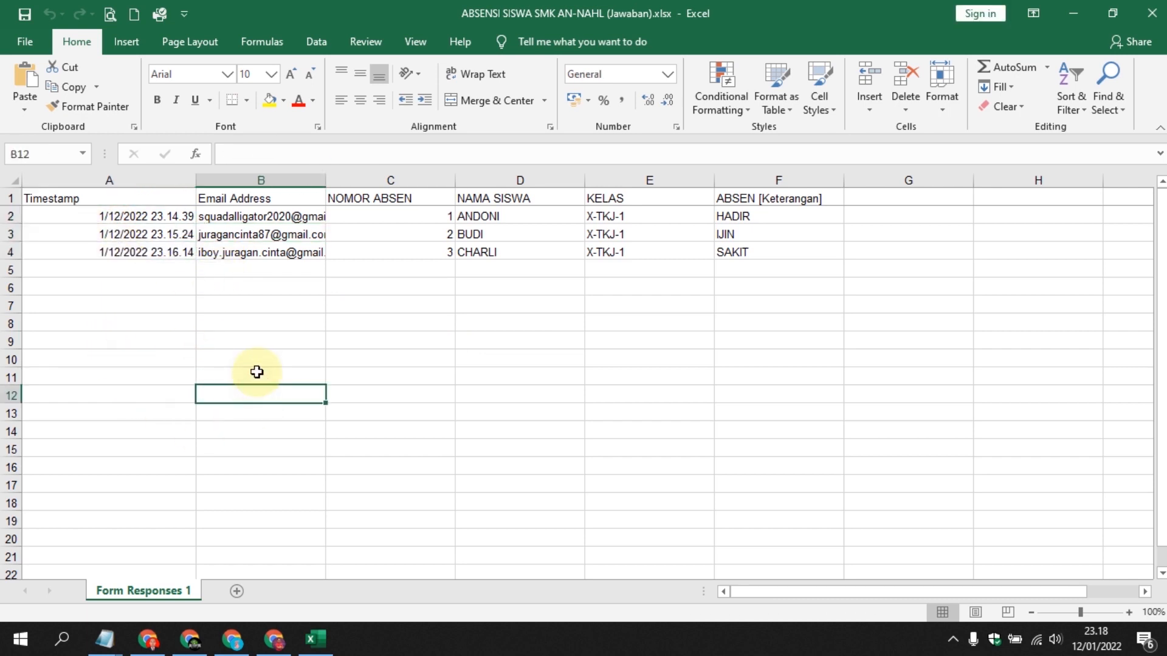
pyautogui.click(264, 220)
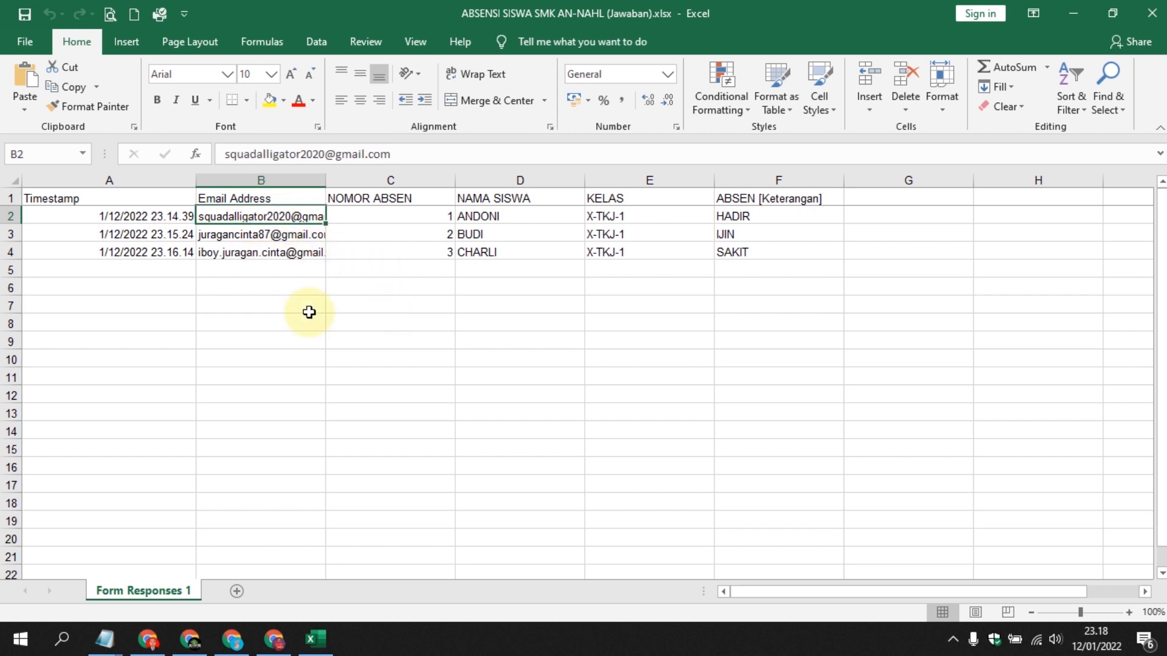
pyautogui.click(420, 318)
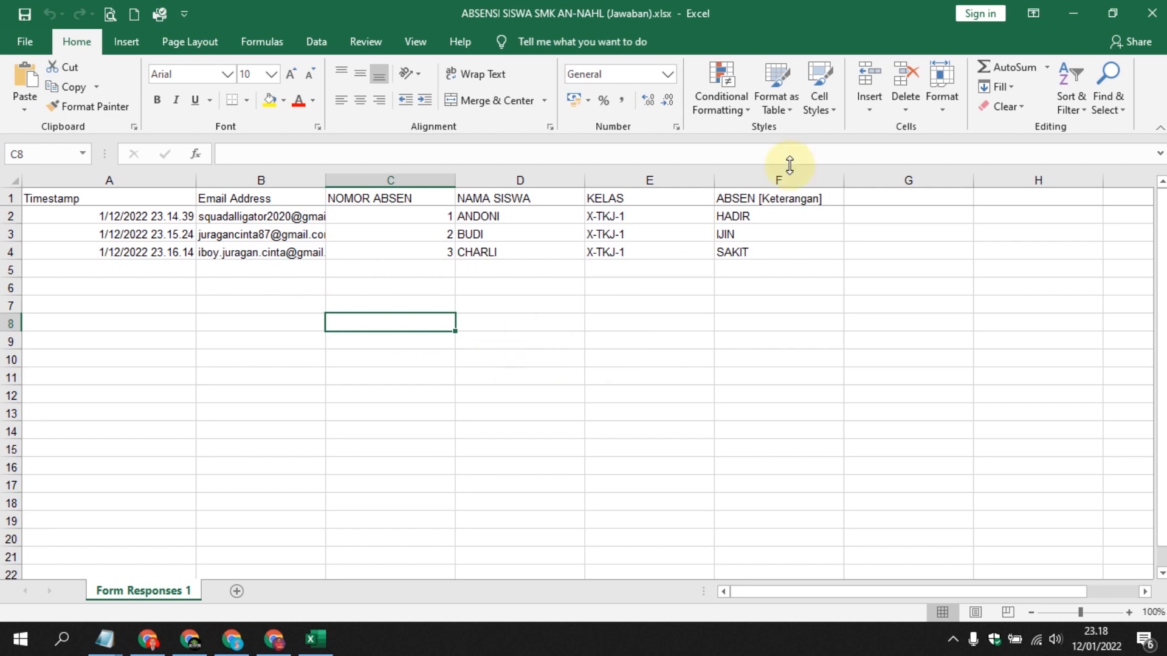
# Close the Excel workbook and the online response spreadsheet, and return to the attendance form's questions.
pyautogui.click(1152, 13)
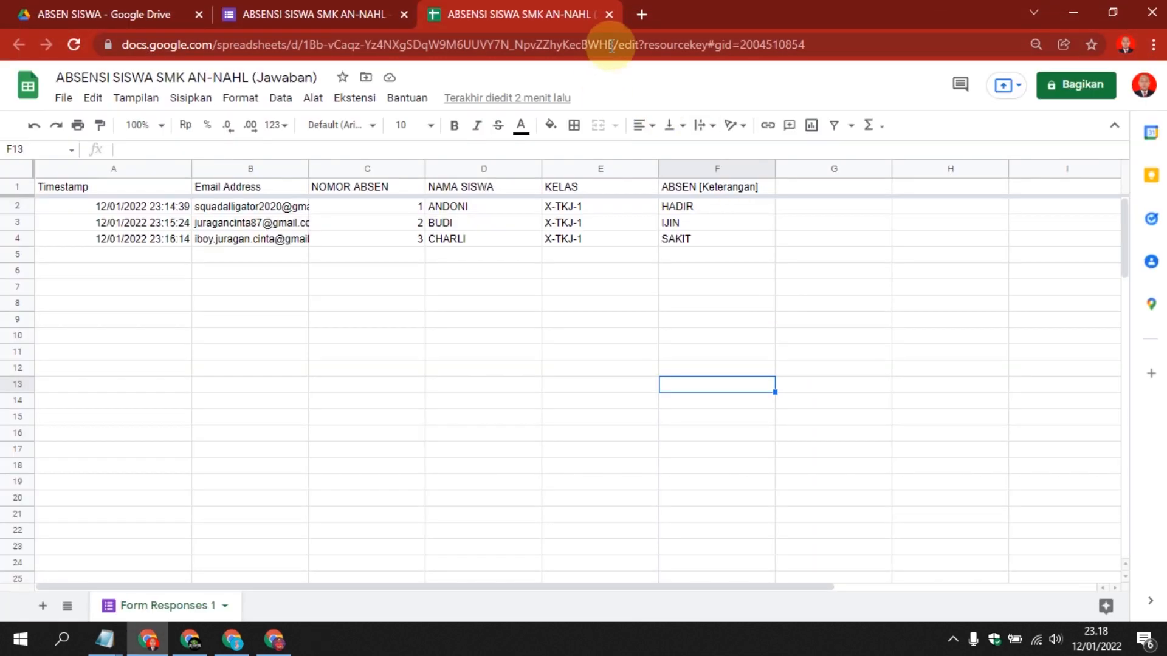
pyautogui.click(612, 15)
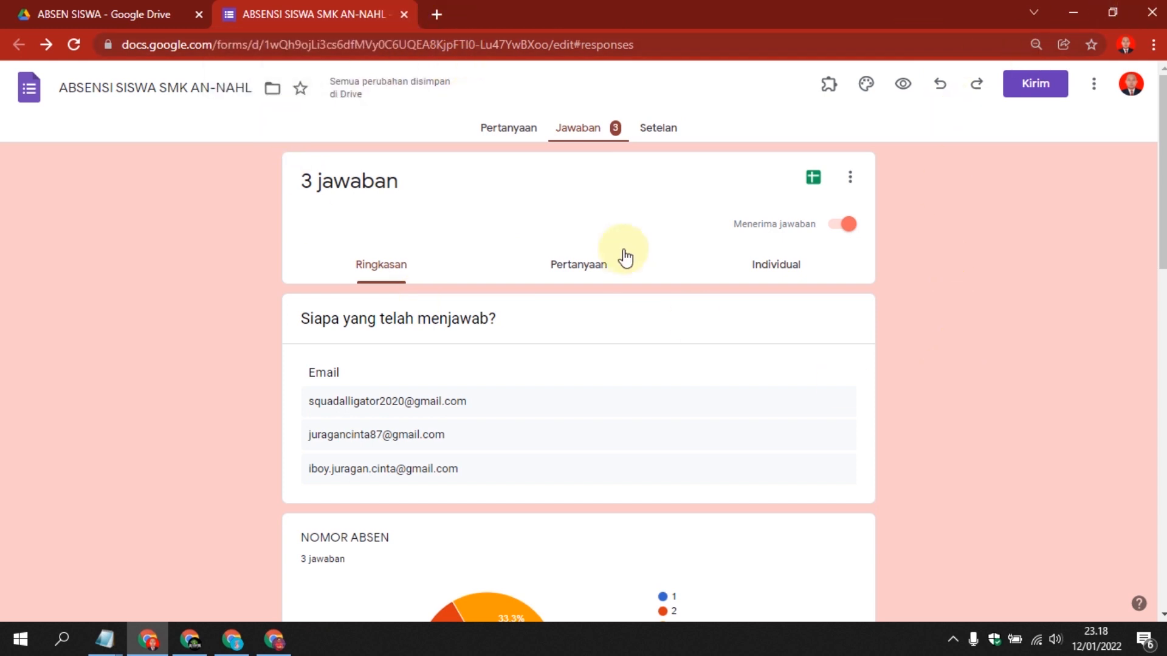
pyautogui.click(520, 141)
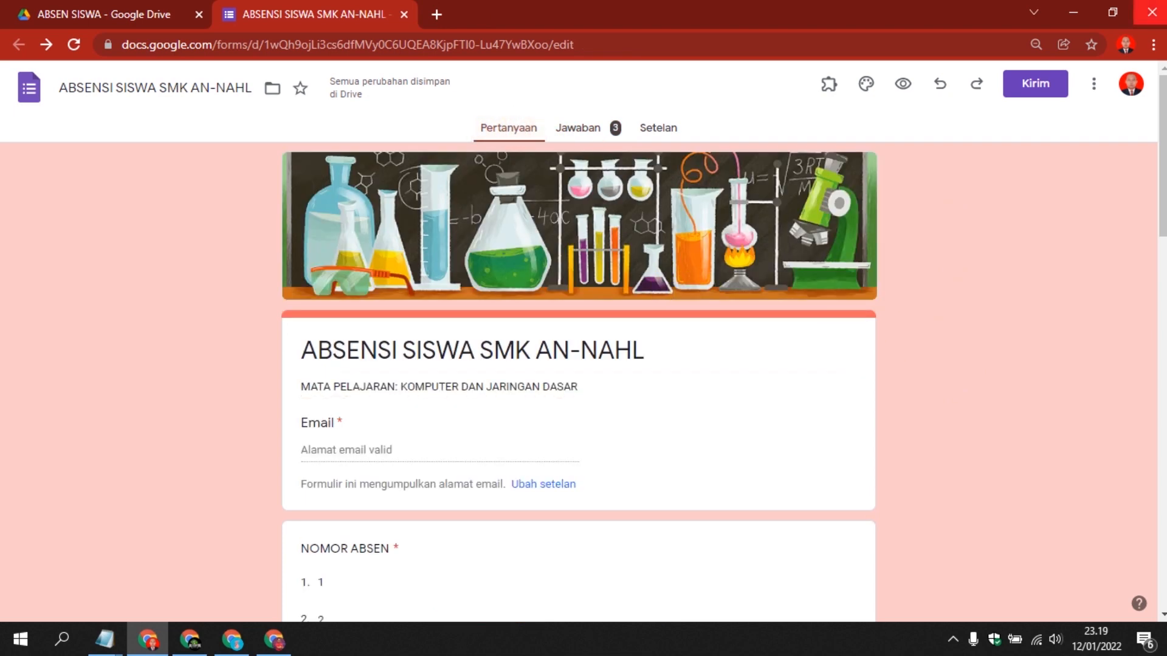
# Close all the Chrome windows and minimize the open Notepad windows to show the desktop.
pyautogui.click(1152, 12)
pyautogui.click(1152, 12)
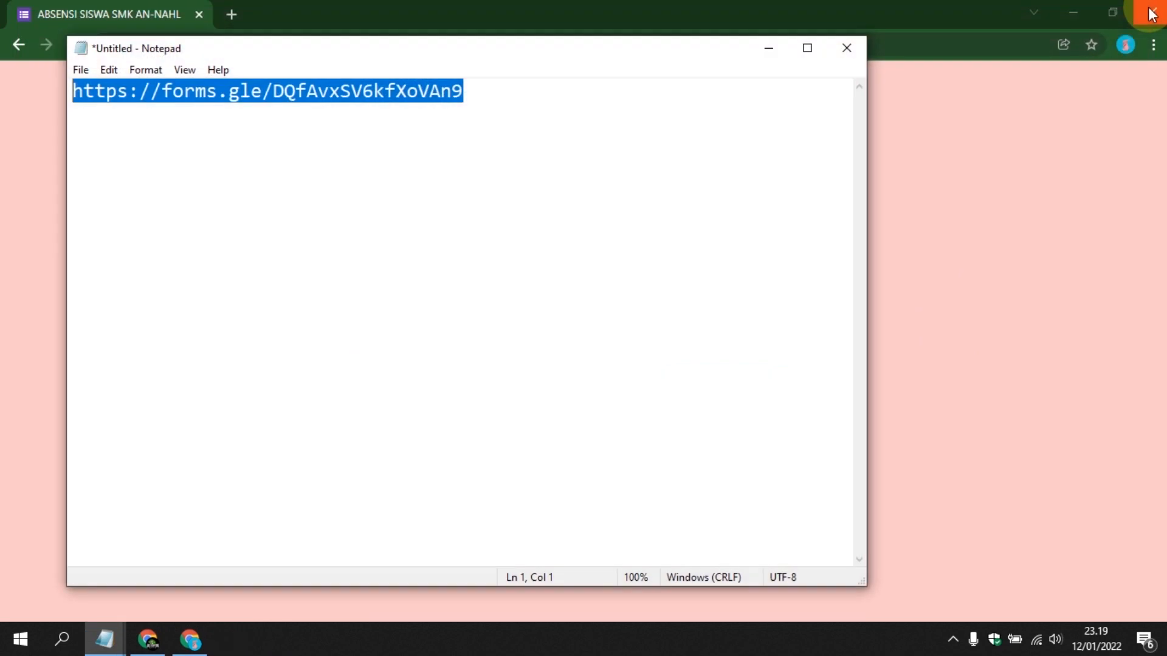
pyautogui.click(1152, 13)
pyautogui.click(1152, 14)
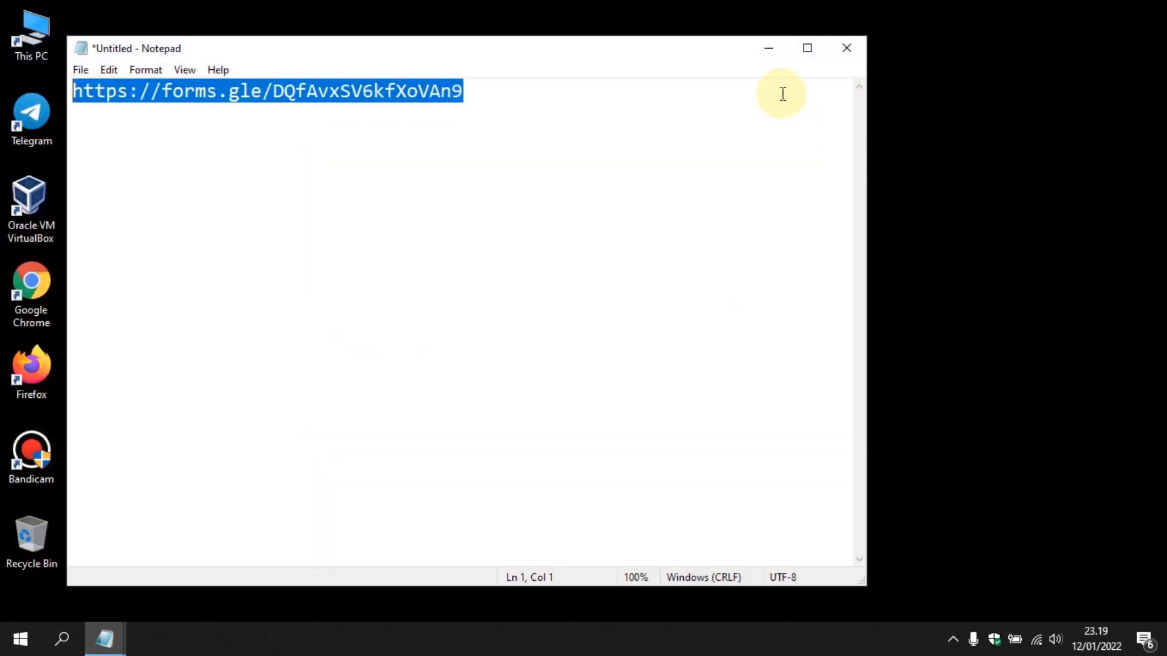
pyautogui.click(769, 53)
pyautogui.click(770, 56)
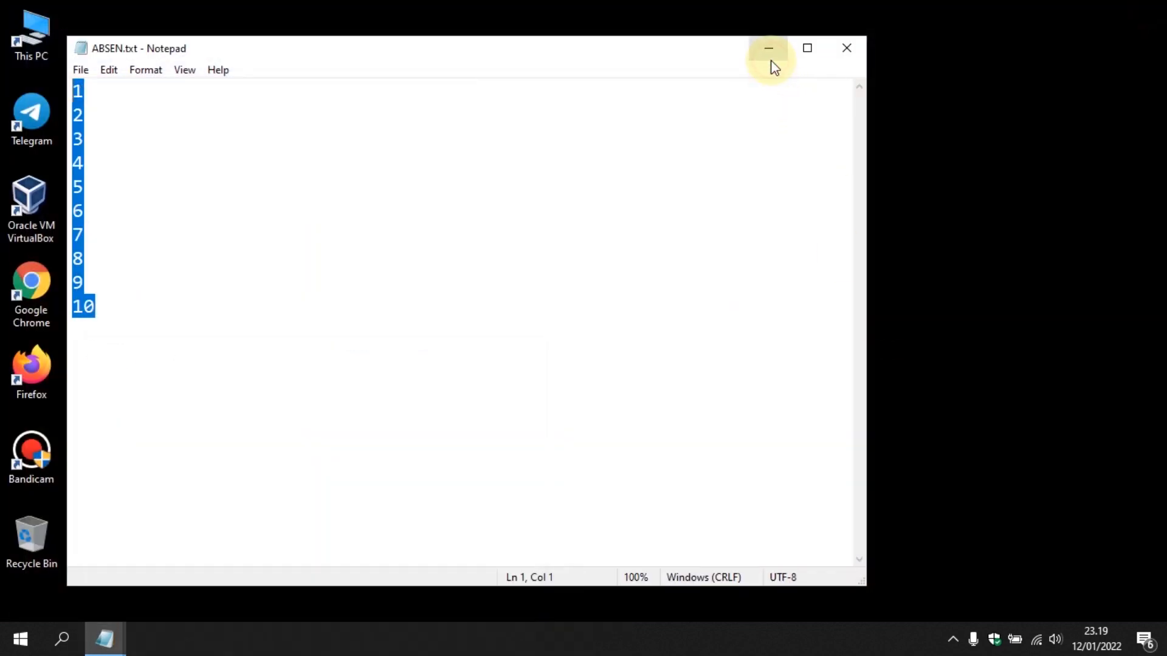
pyautogui.click(770, 55)
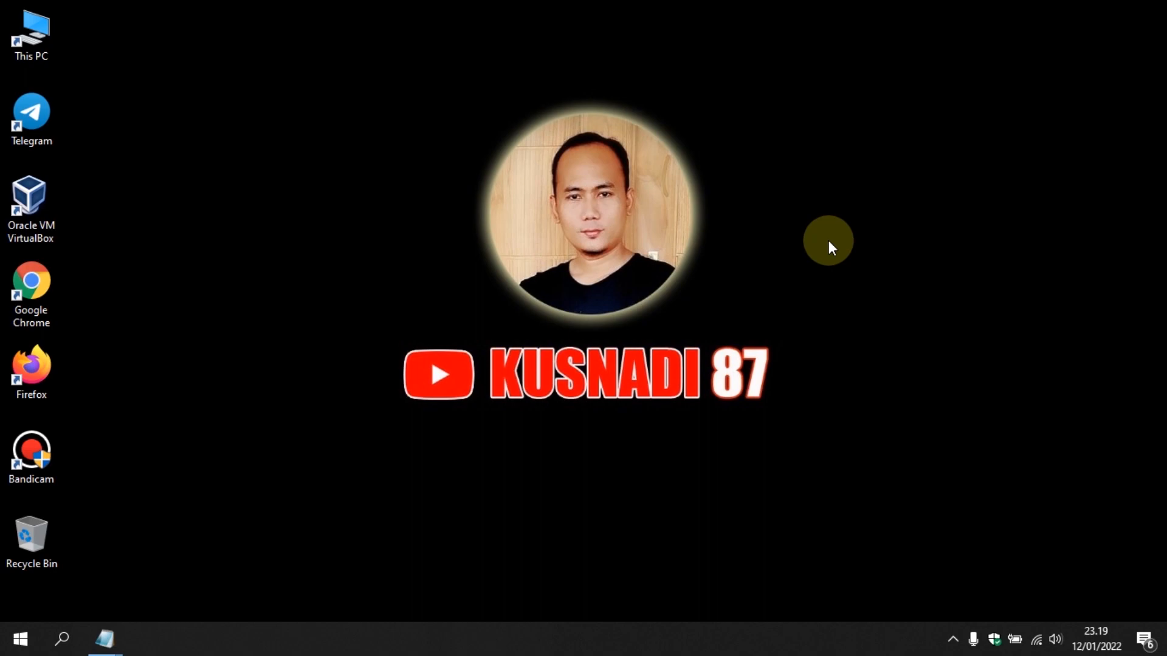